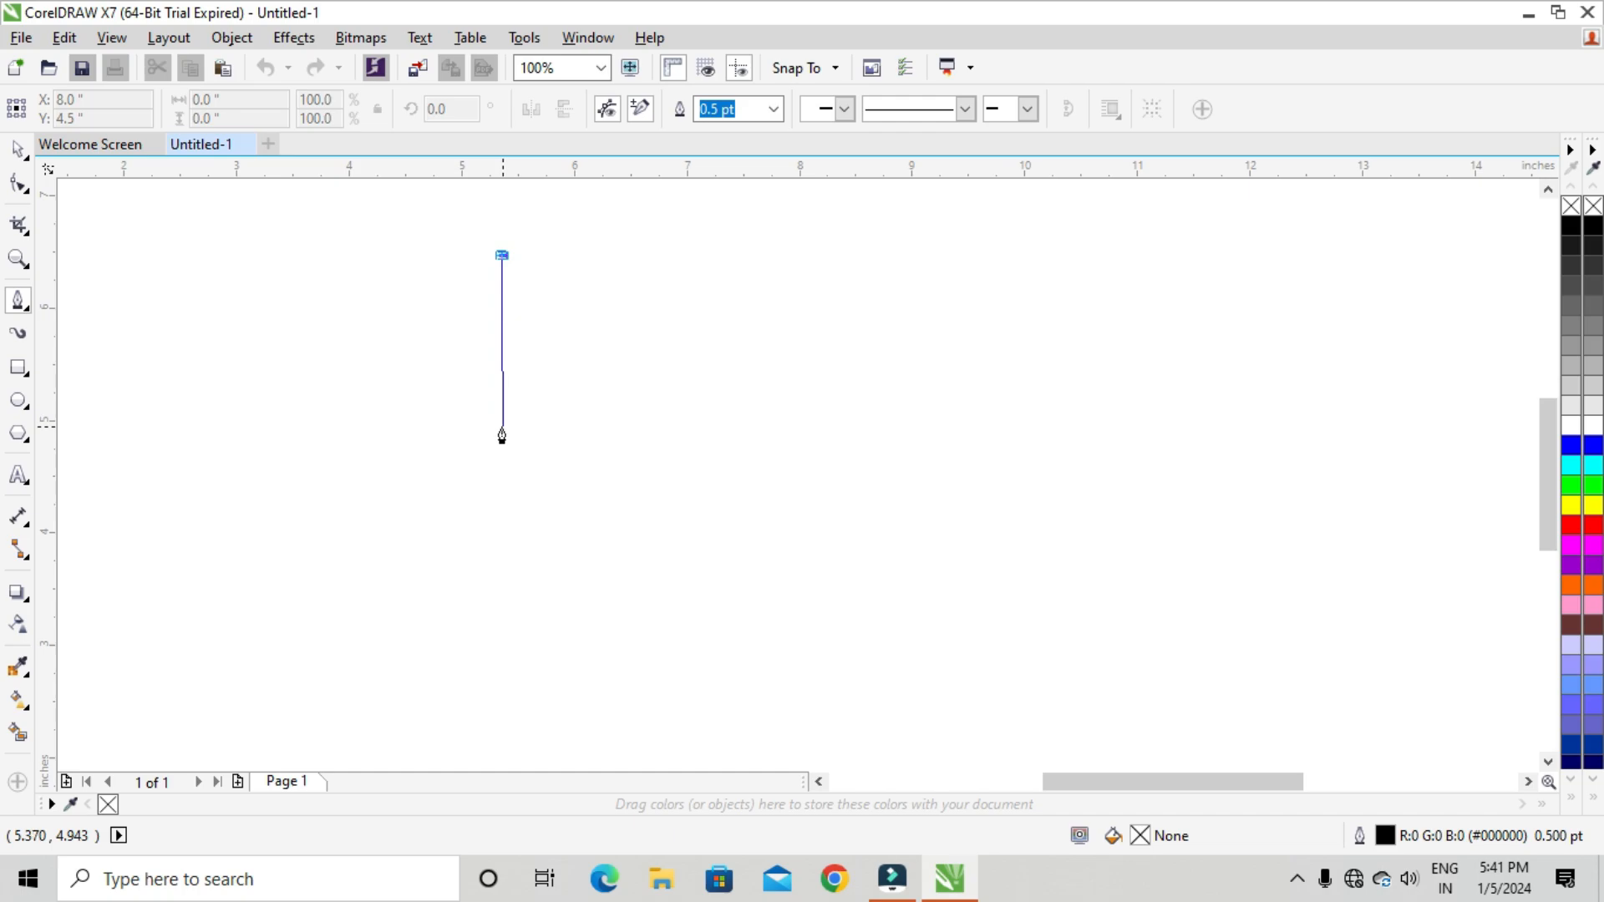
Step: Finish a closed two-node vertical line about 1.52 inches tall and convert its segments to curves
double_click(502, 430)
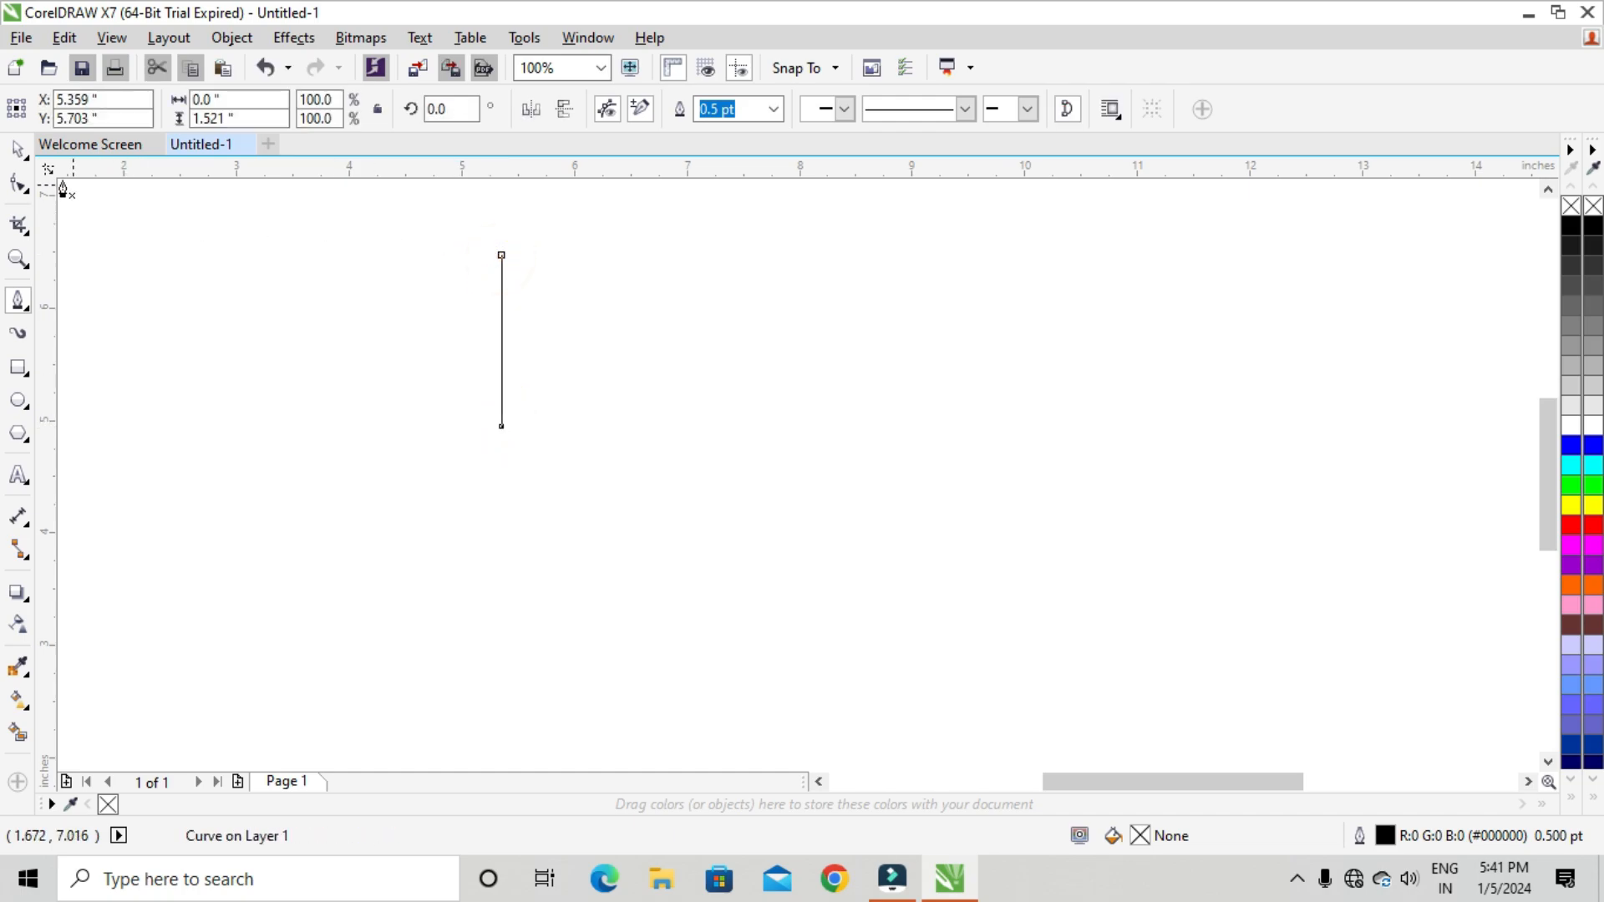
click(20, 189)
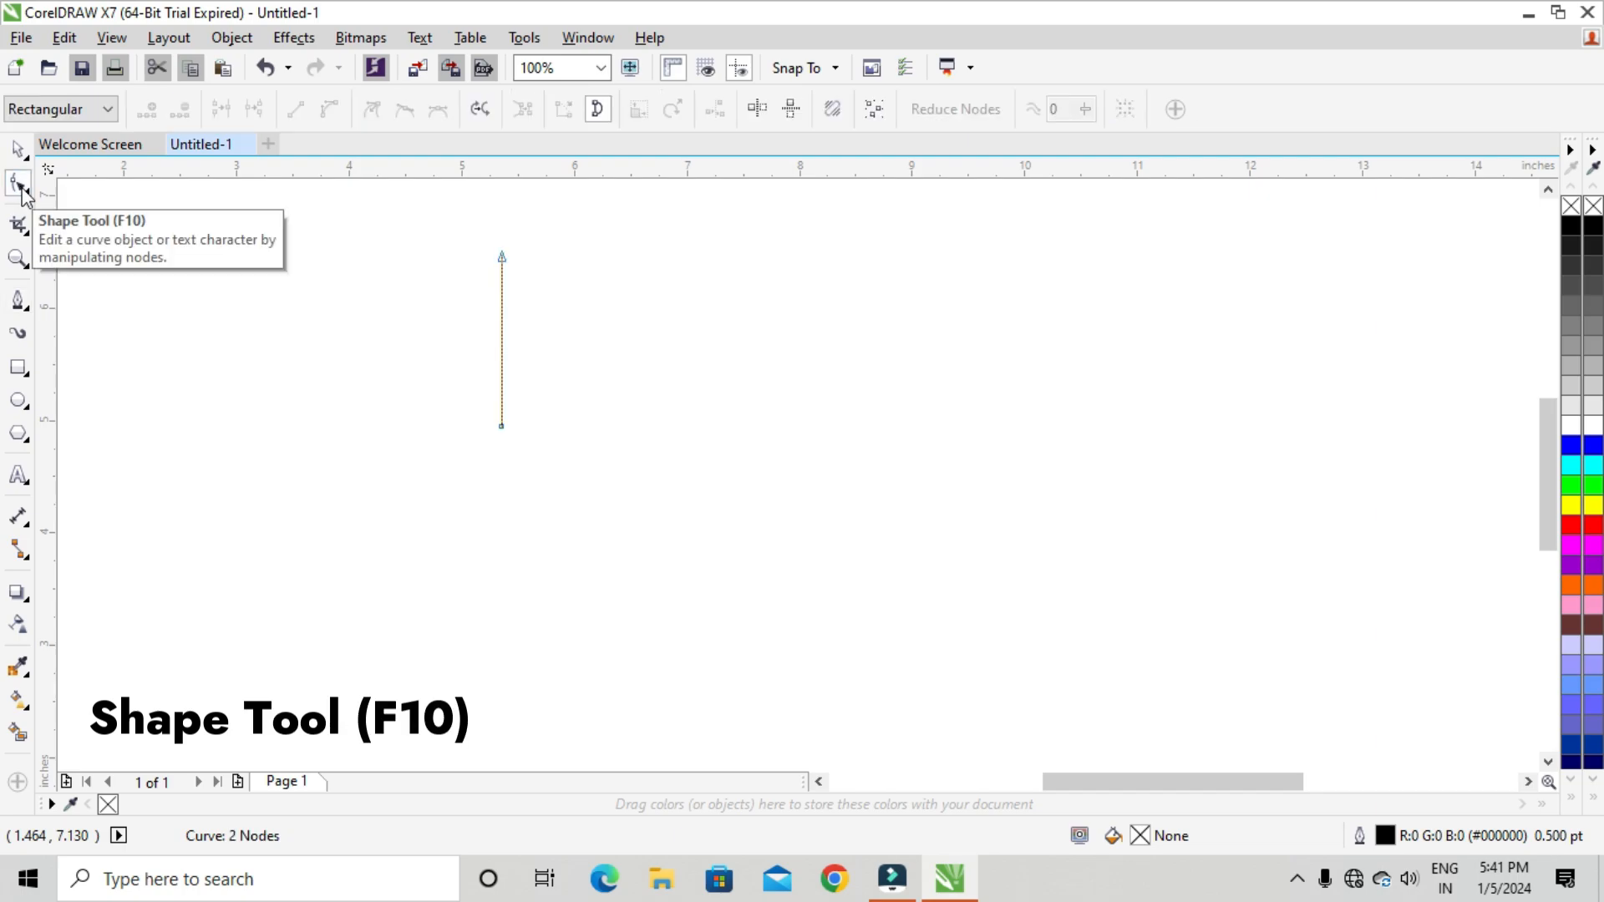
drag(433, 226, 572, 473)
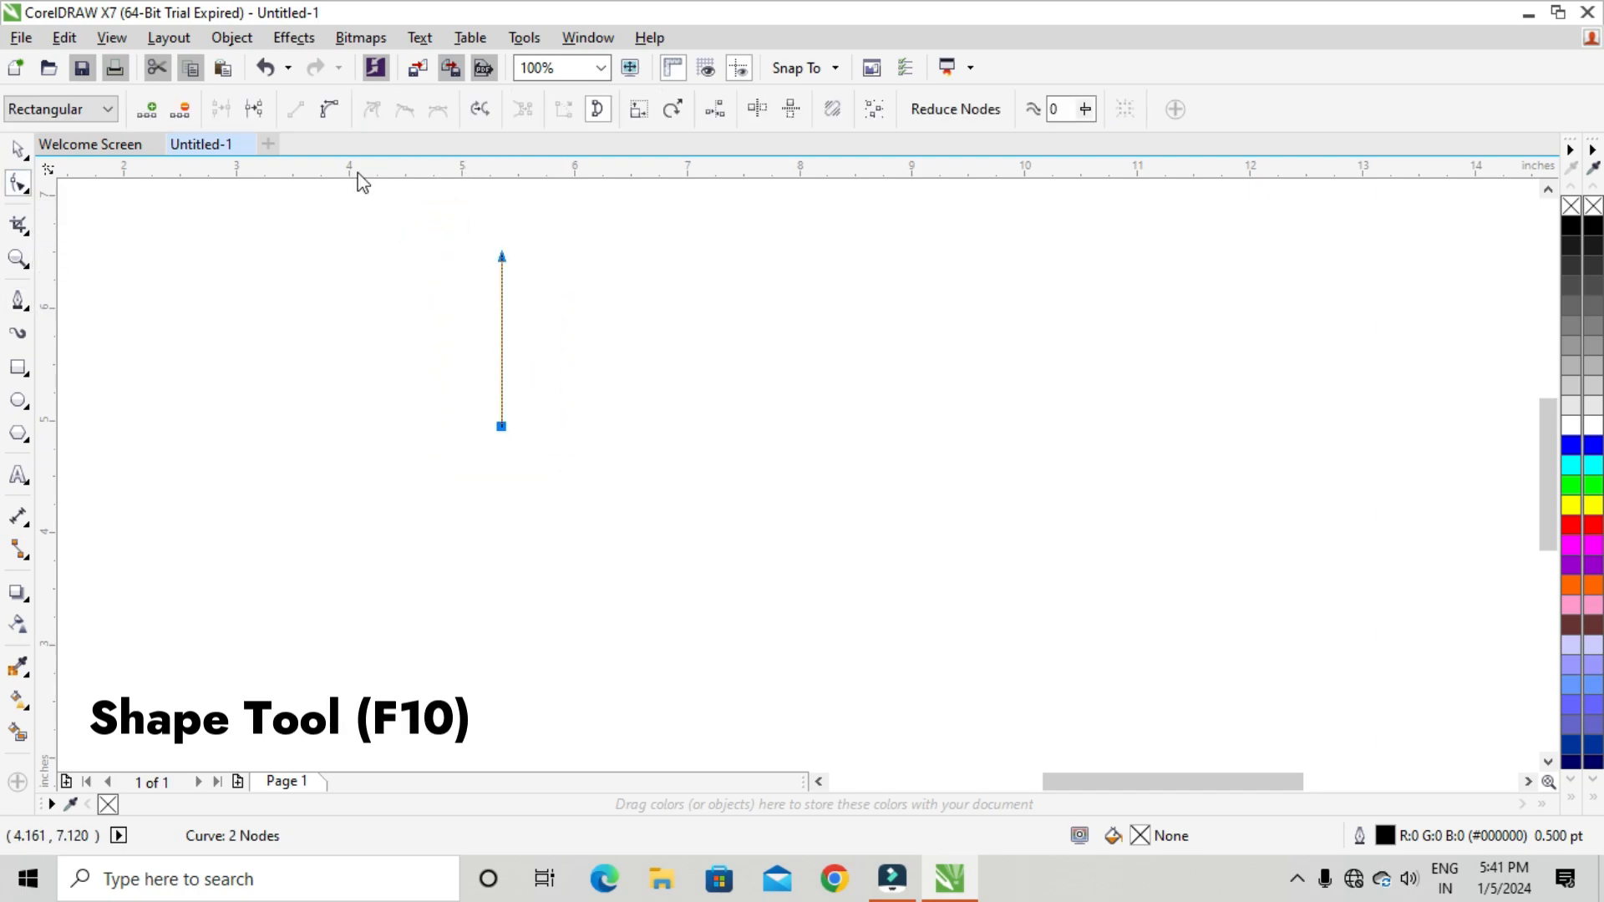
click(330, 109)
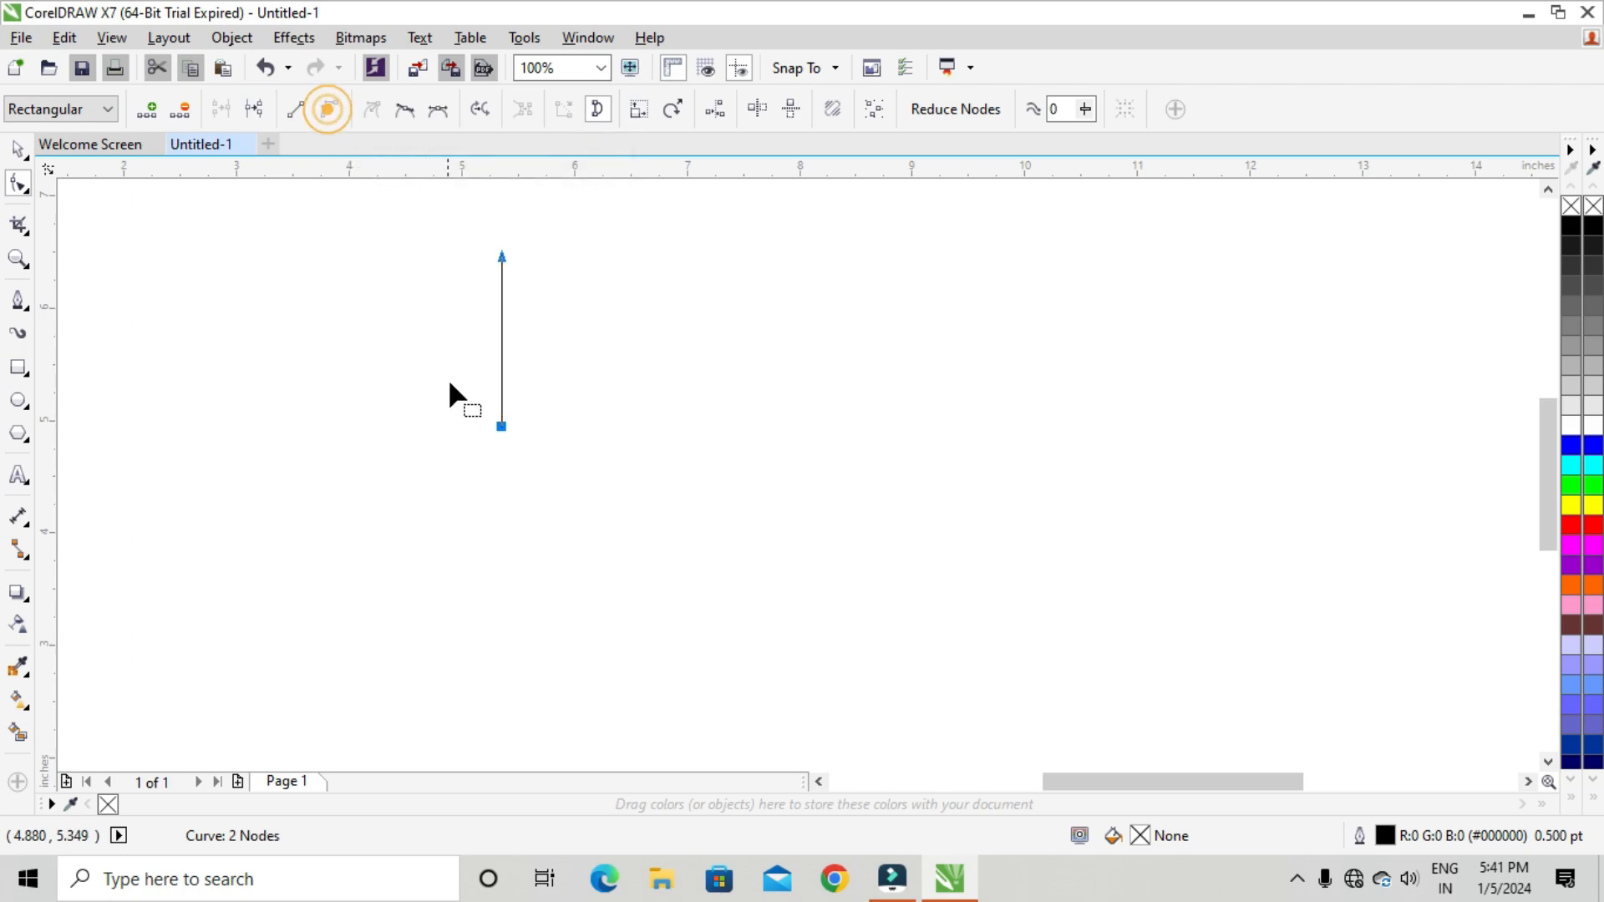
click(448, 380)
Step: Extend the line's bottom node downward and bend its curve handles into an S-shaped flame about 0.51 by 2.25 inches
drag(500, 429, 502, 479)
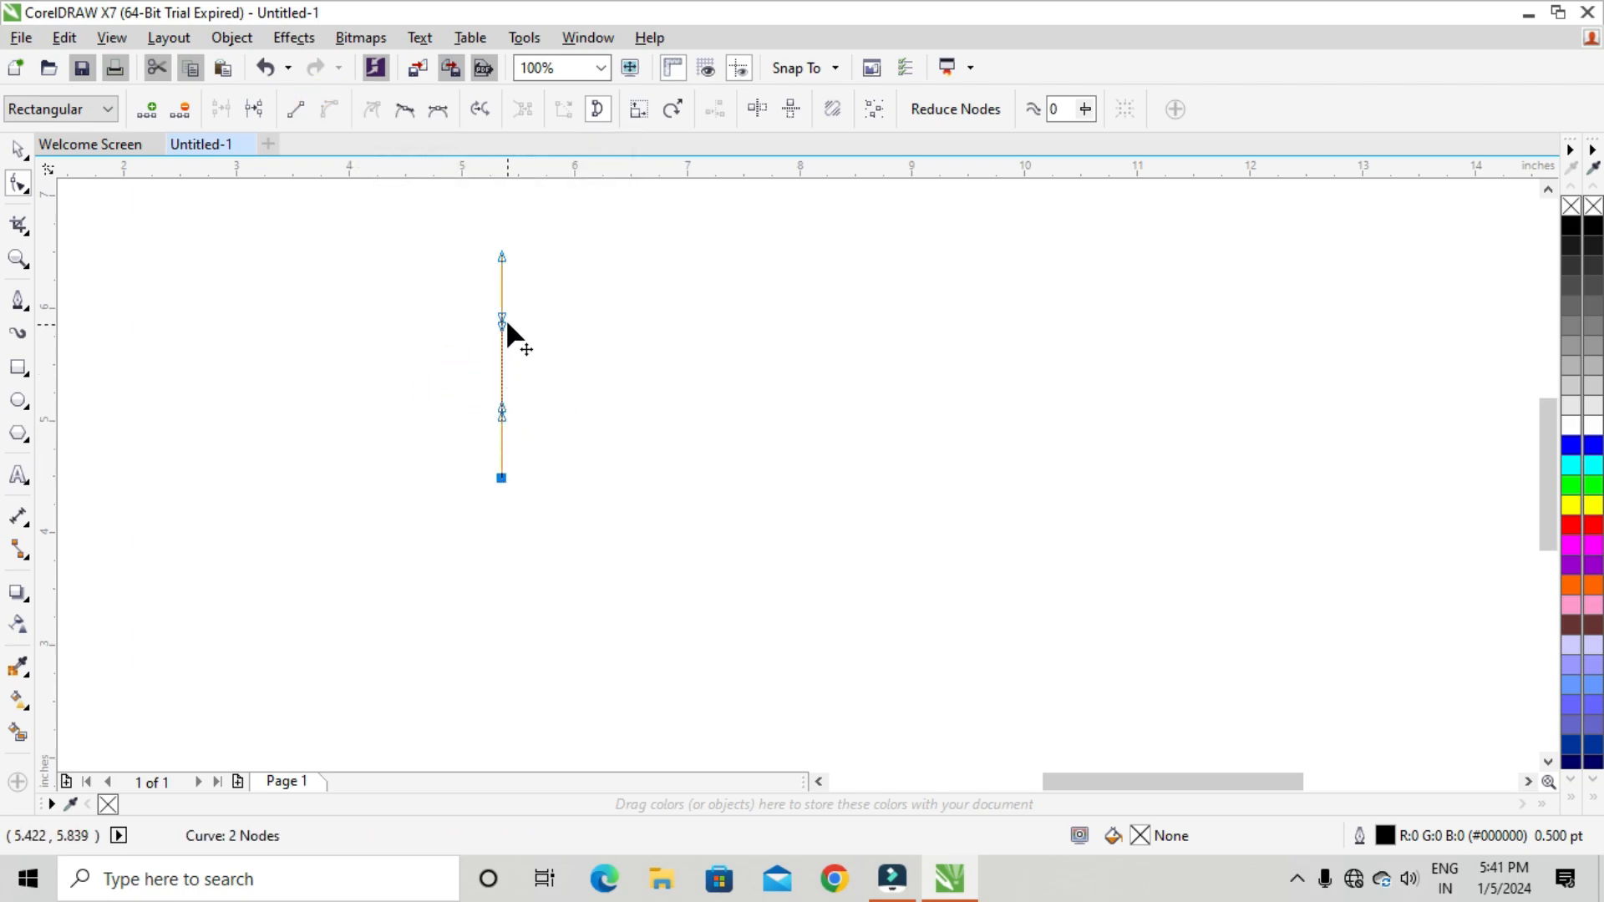
drag(502, 319, 538, 317)
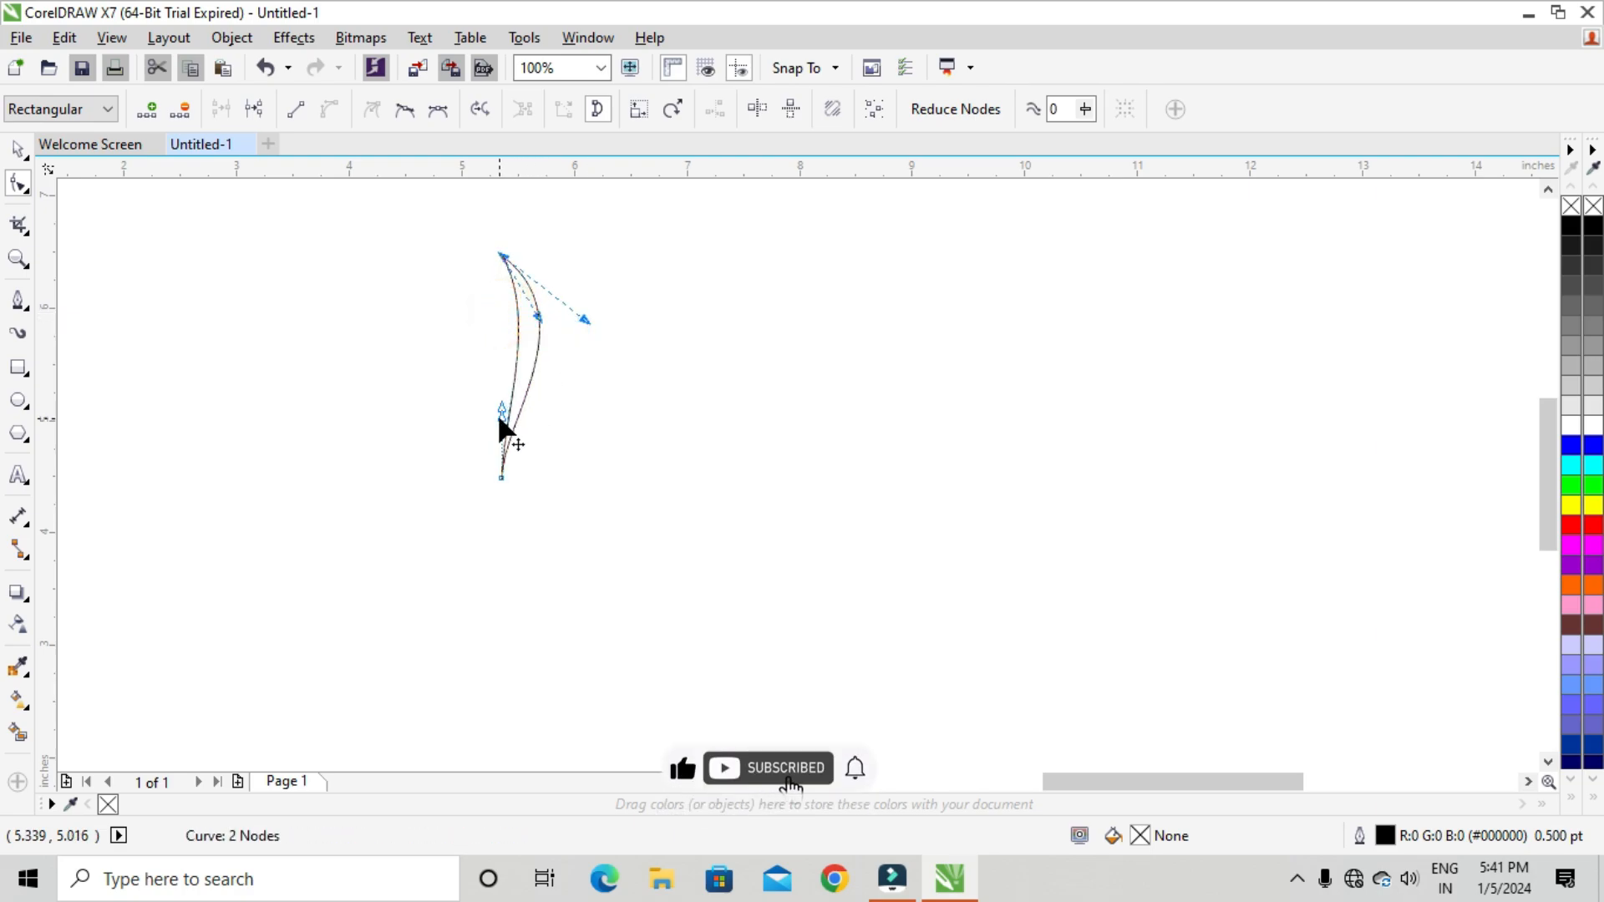
click(499, 409)
mouse_move(498, 409)
mouse_down()
mouse_move(449, 412)
mouse_move(479, 423)
mouse_move(469, 398)
mouse_up()
drag(589, 321, 549, 325)
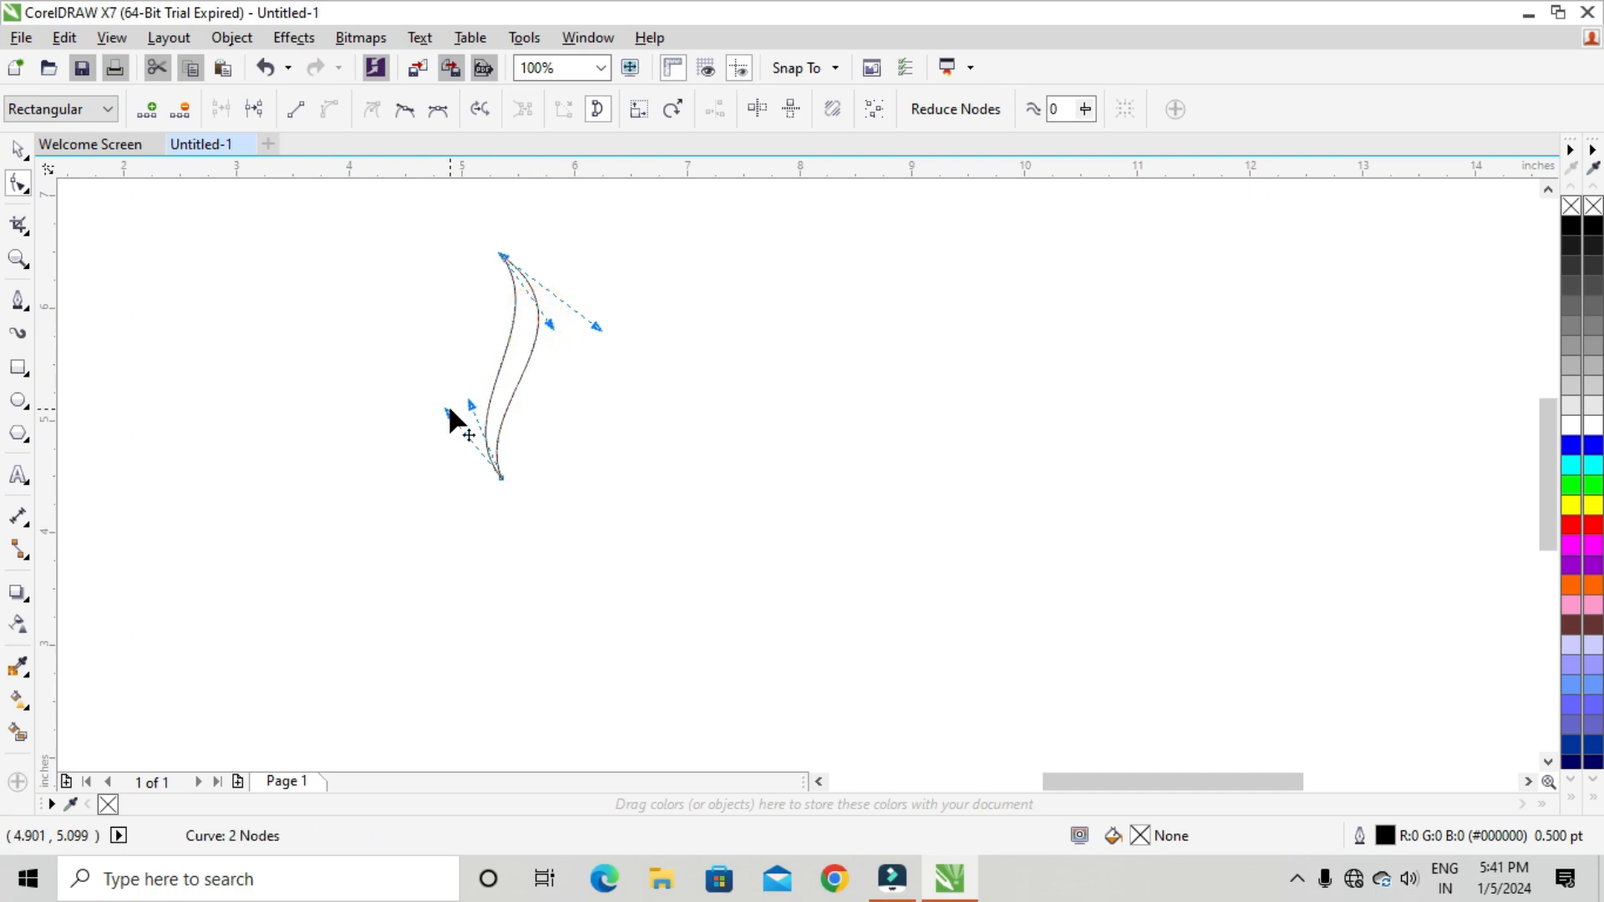
mouse_move(449, 412)
mouse_down()
mouse_move(441, 399)
mouse_move(466, 391)
mouse_up()
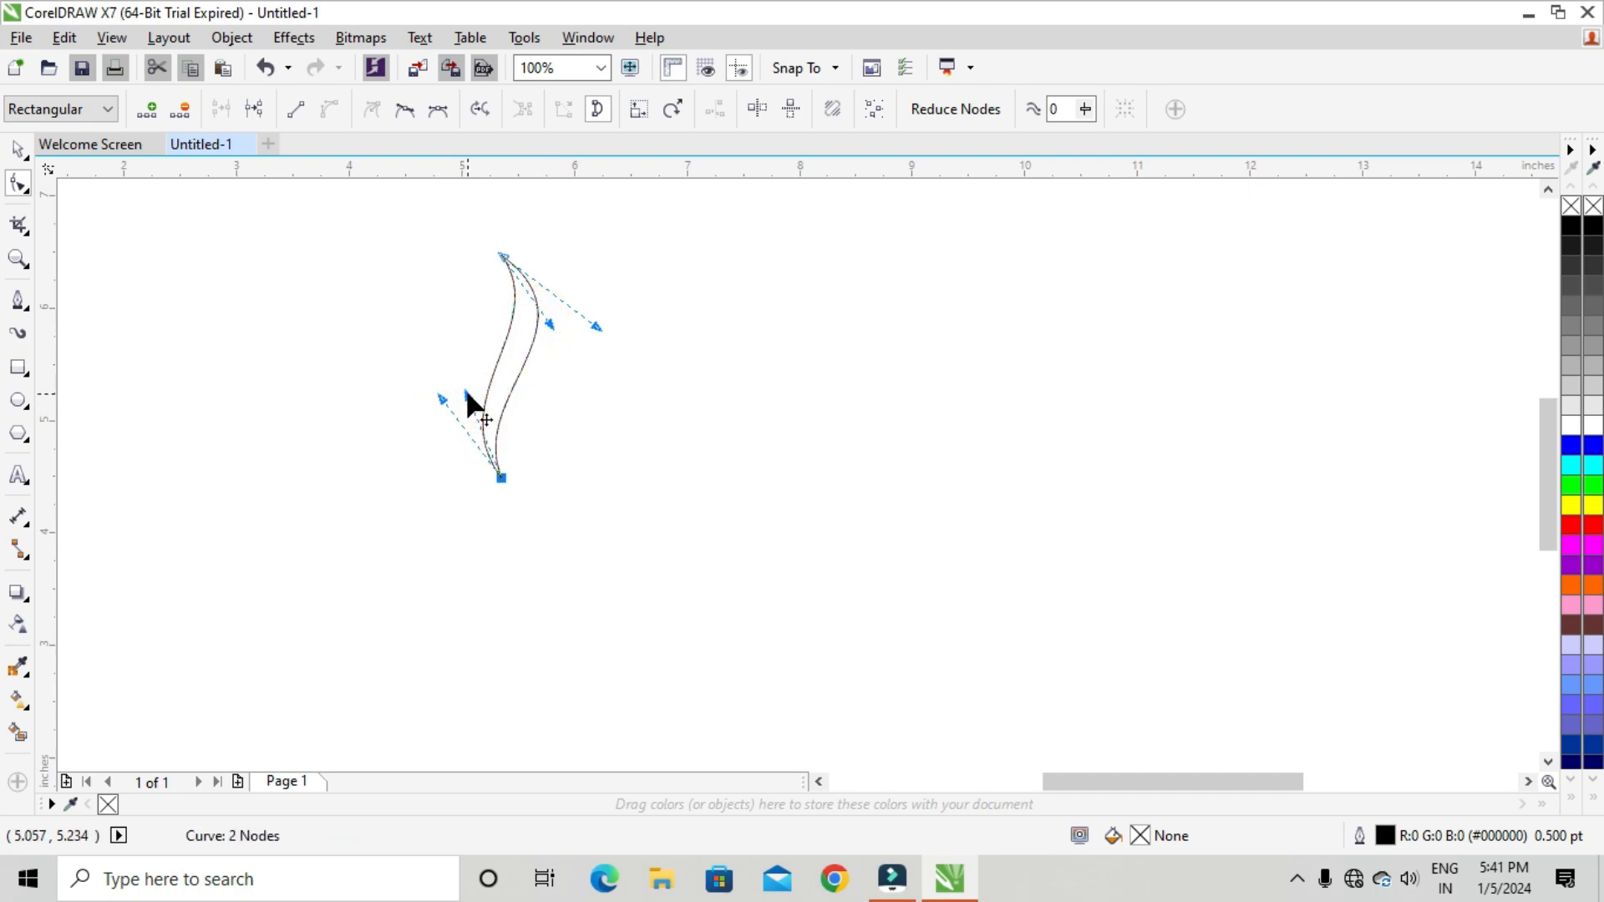
mouse_move(549, 325)
mouse_down()
mouse_move(544, 354)
mouse_move(603, 345)
mouse_up()
mouse_move(419, 466)
mouse_down()
mouse_move(506, 482)
mouse_move(501, 508)
mouse_up()
click(18, 150)
click(199, 307)
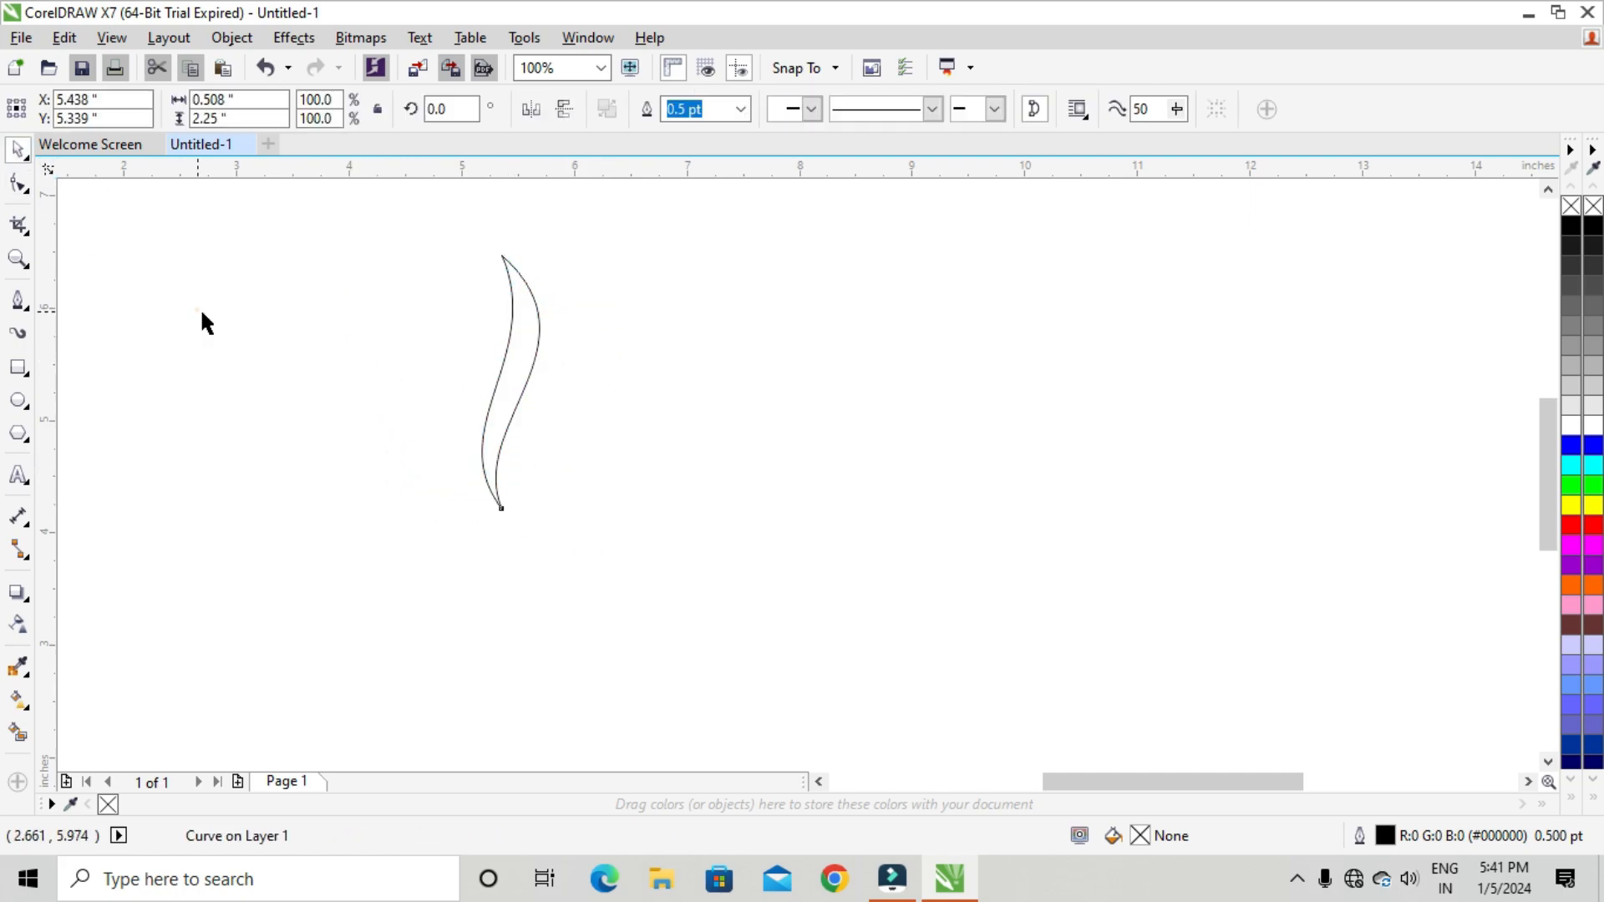
Step: Shift the flame shape slightly up and left, and refine its curve handles to widen it to about 0.53 inches
drag(516, 349, 510, 337)
click(17, 183)
drag(395, 443, 498, 499)
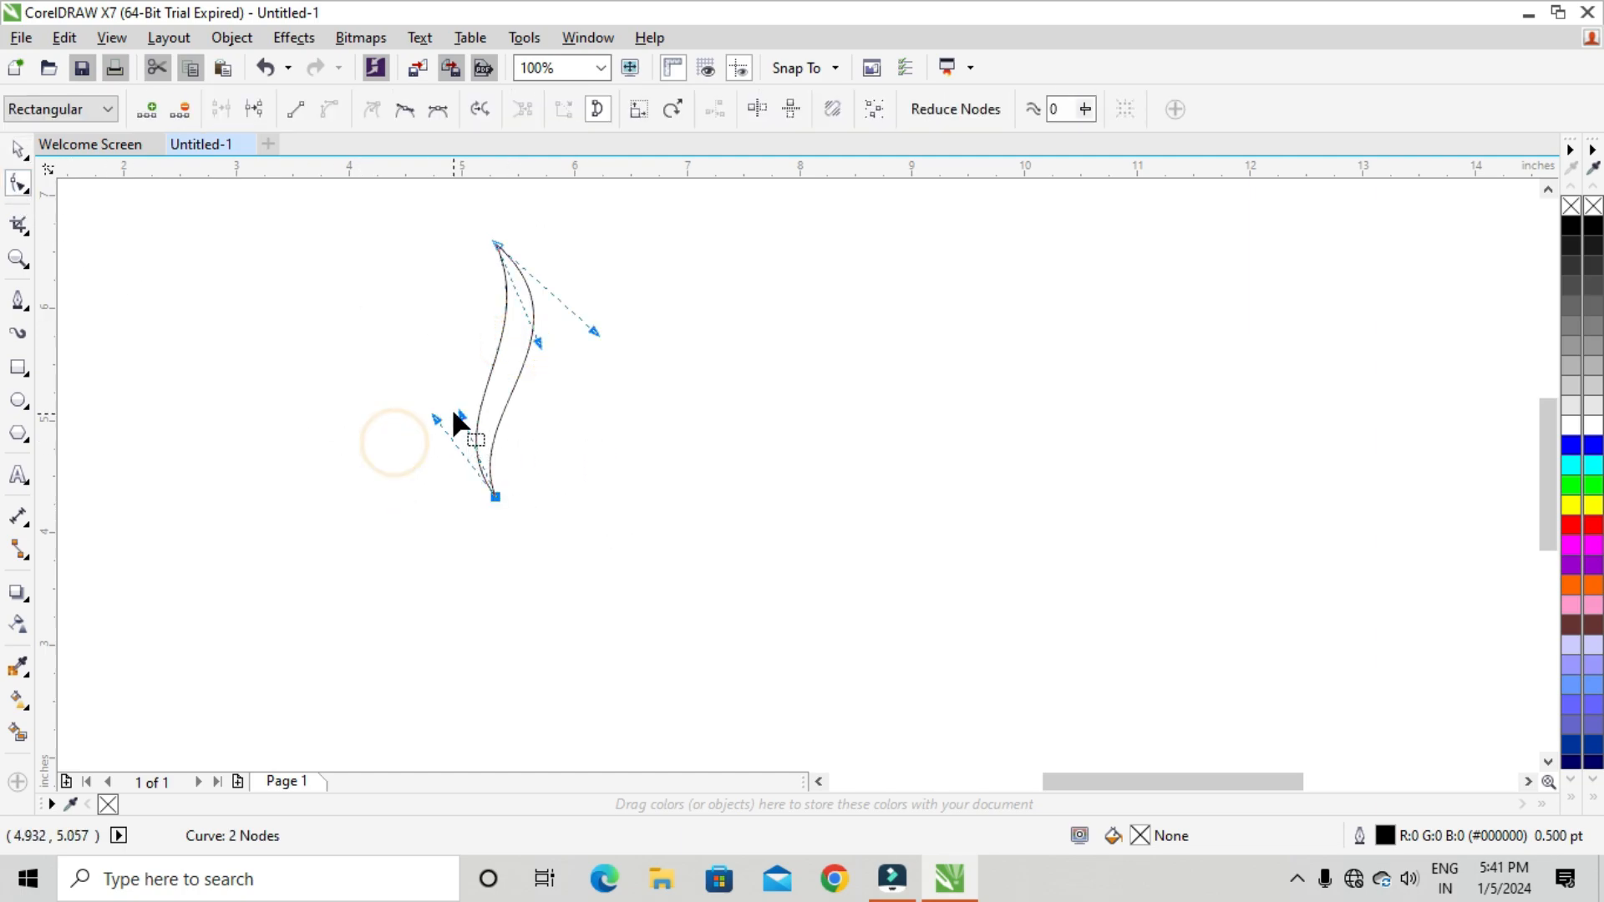
mouse_move(451, 419)
mouse_down()
mouse_move(428, 410)
mouse_move(457, 409)
mouse_up()
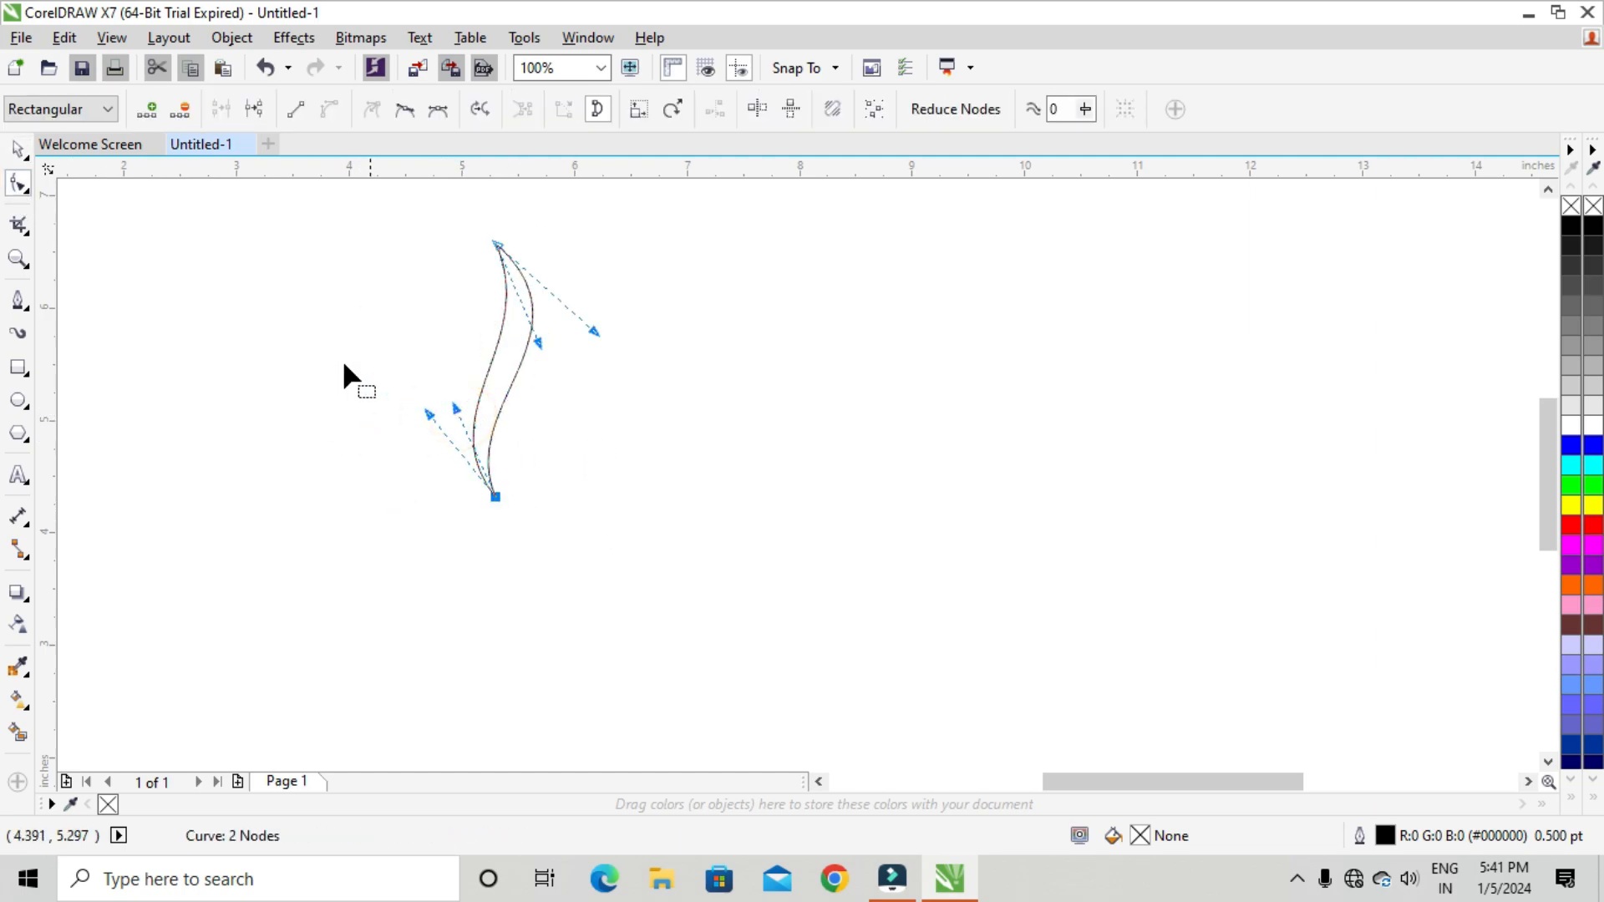
drag(596, 334, 544, 360)
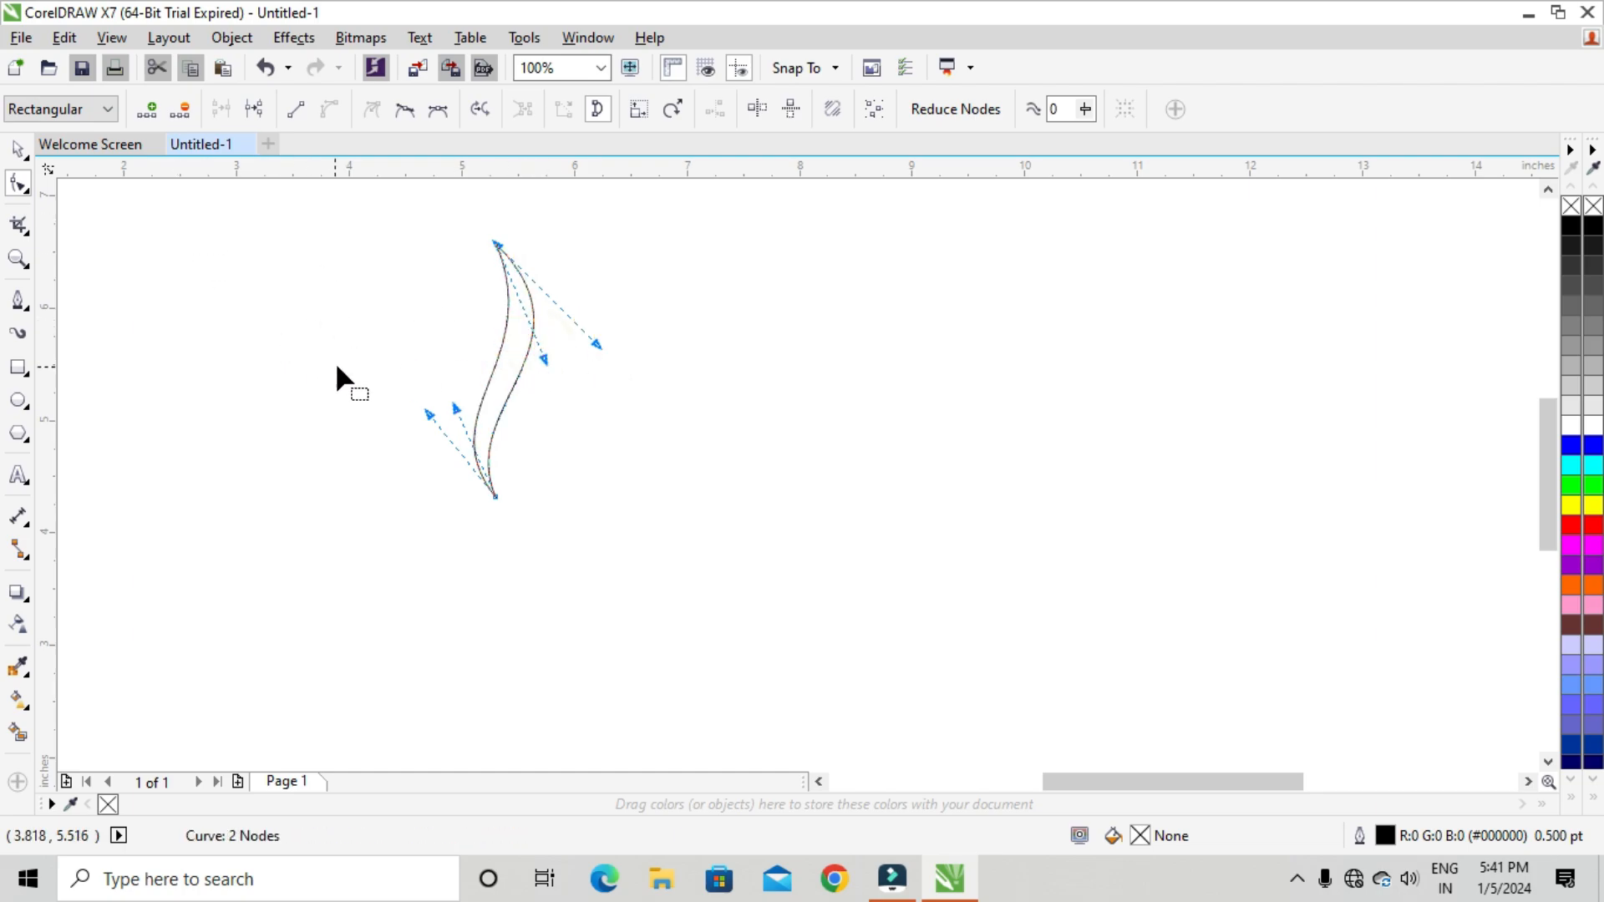
drag(455, 407, 432, 414)
click(16, 151)
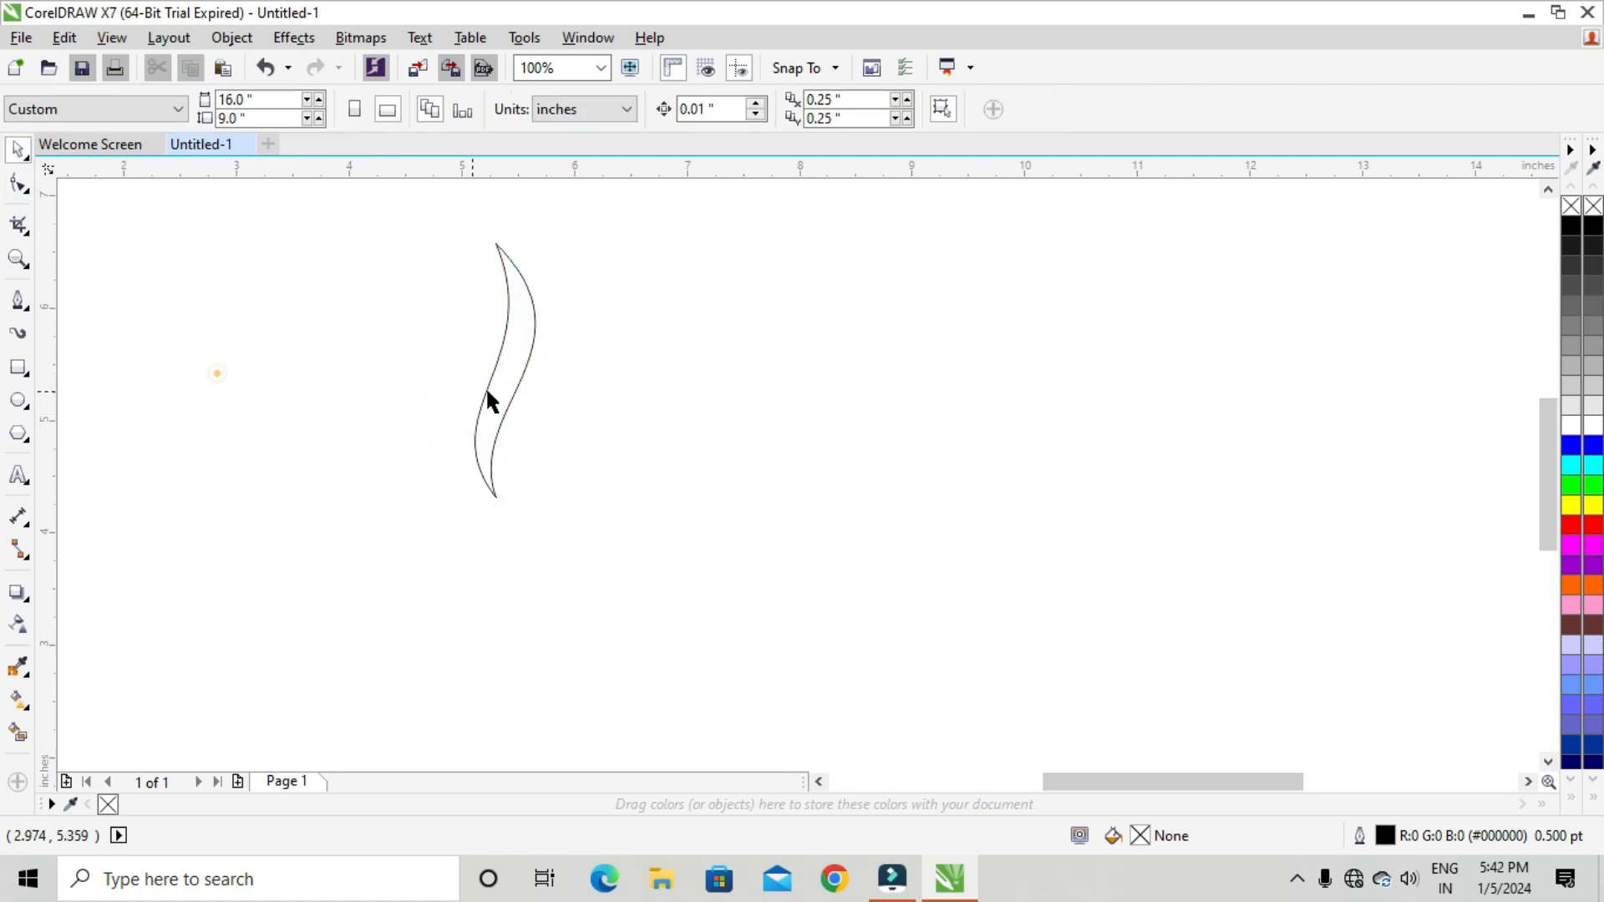
Step: Fill the flame shape with cyan and place two copies scaled to about 65.6%, one on each side of it
click(512, 379)
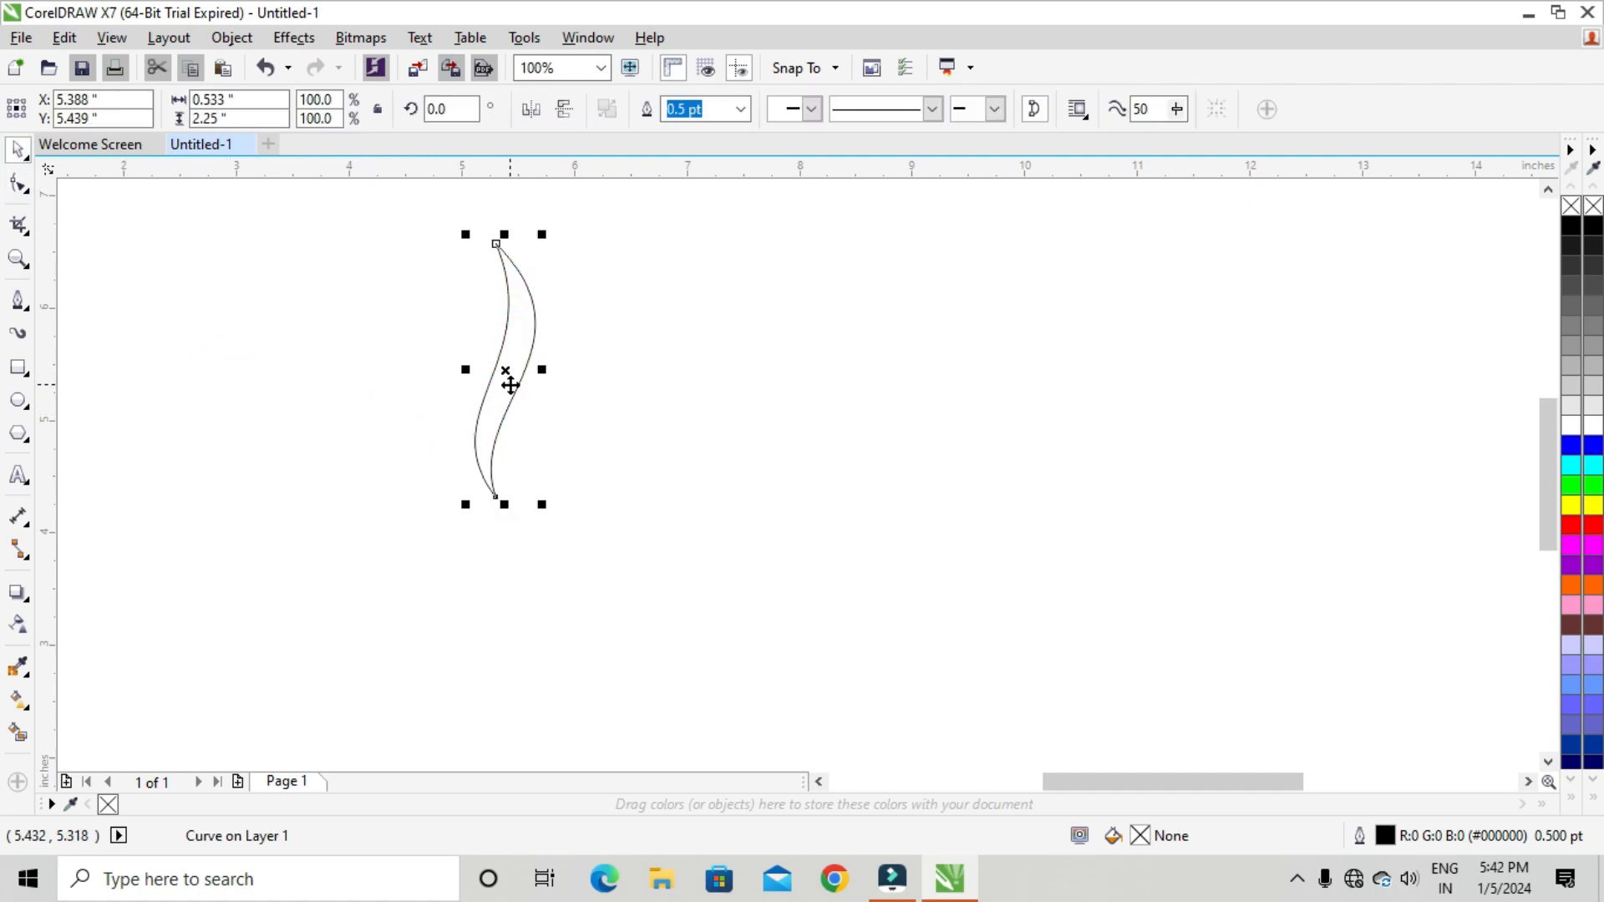
click(1572, 466)
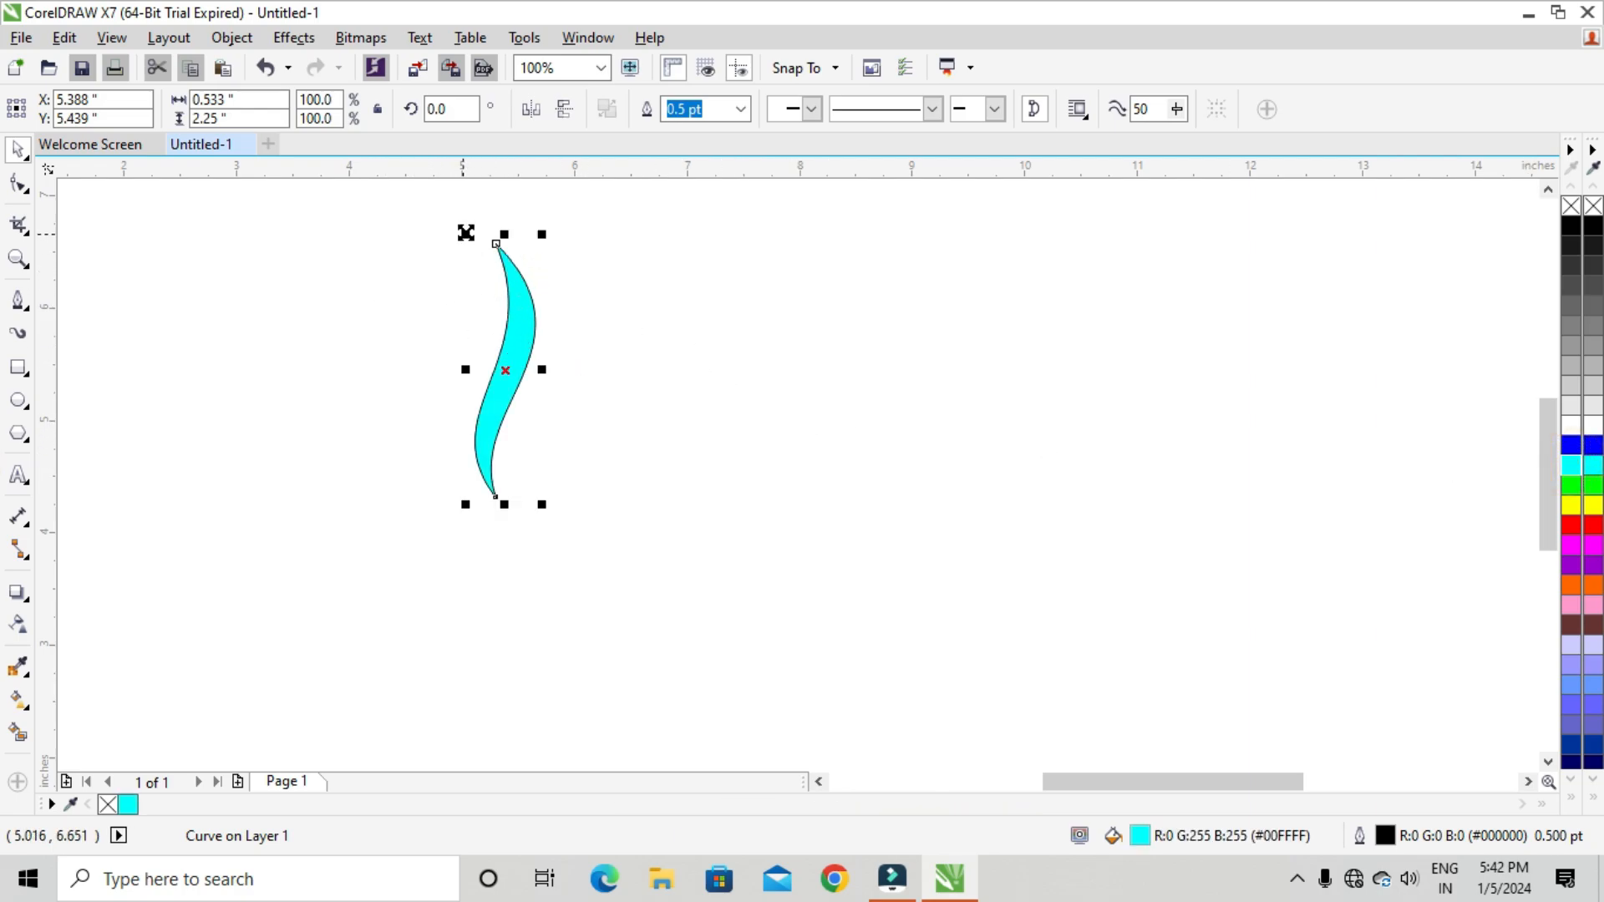
drag(466, 233, 476, 262)
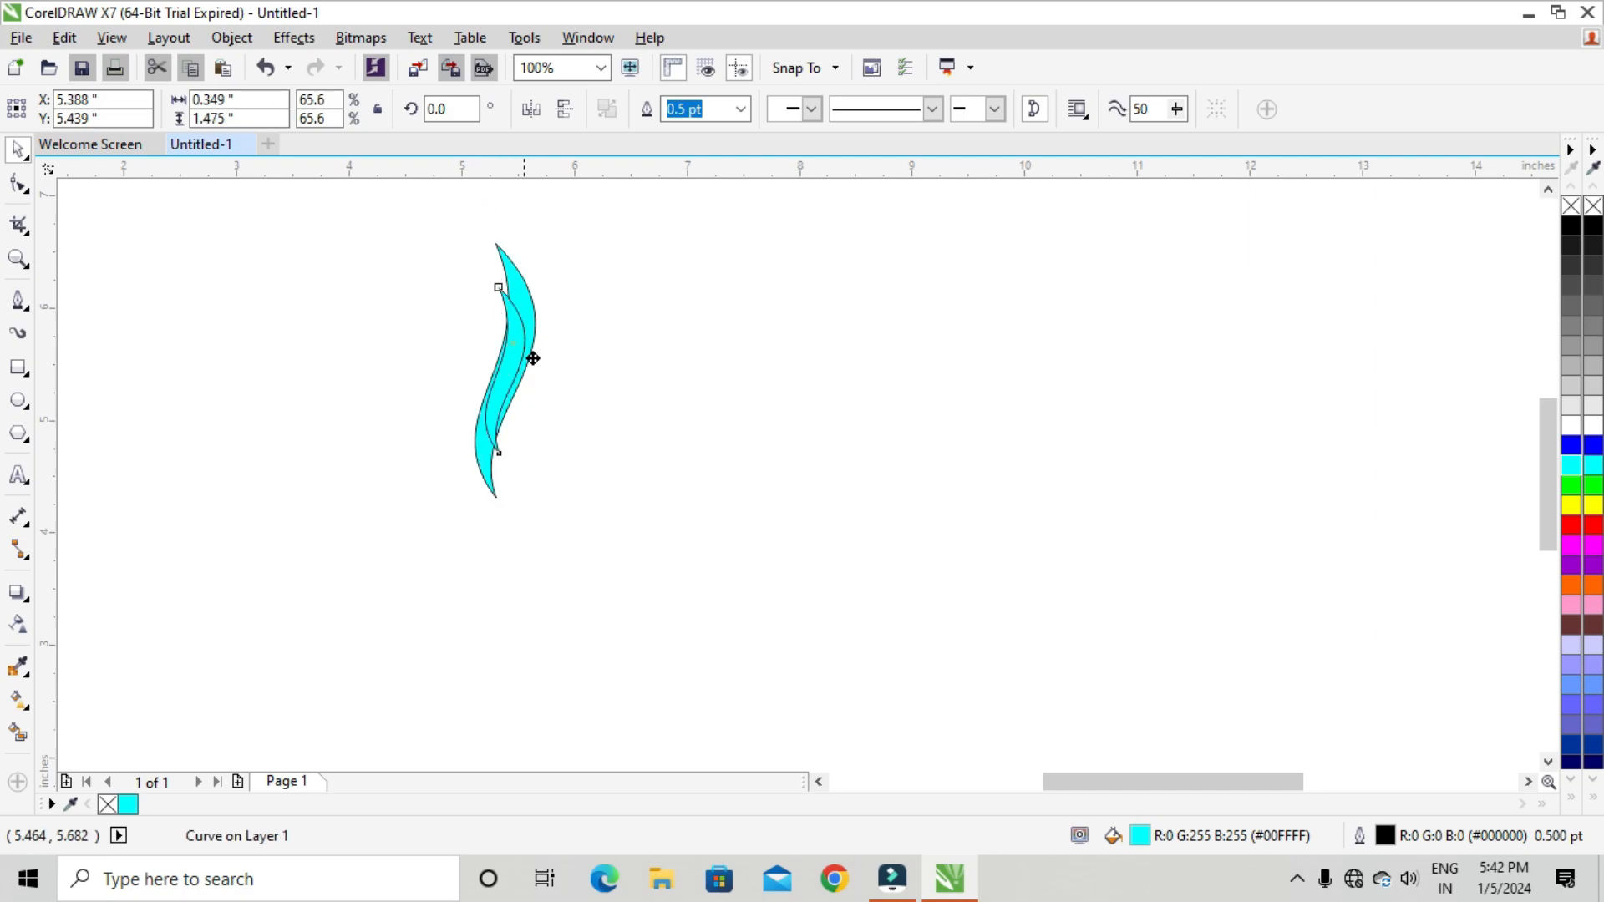
drag(533, 359, 487, 289)
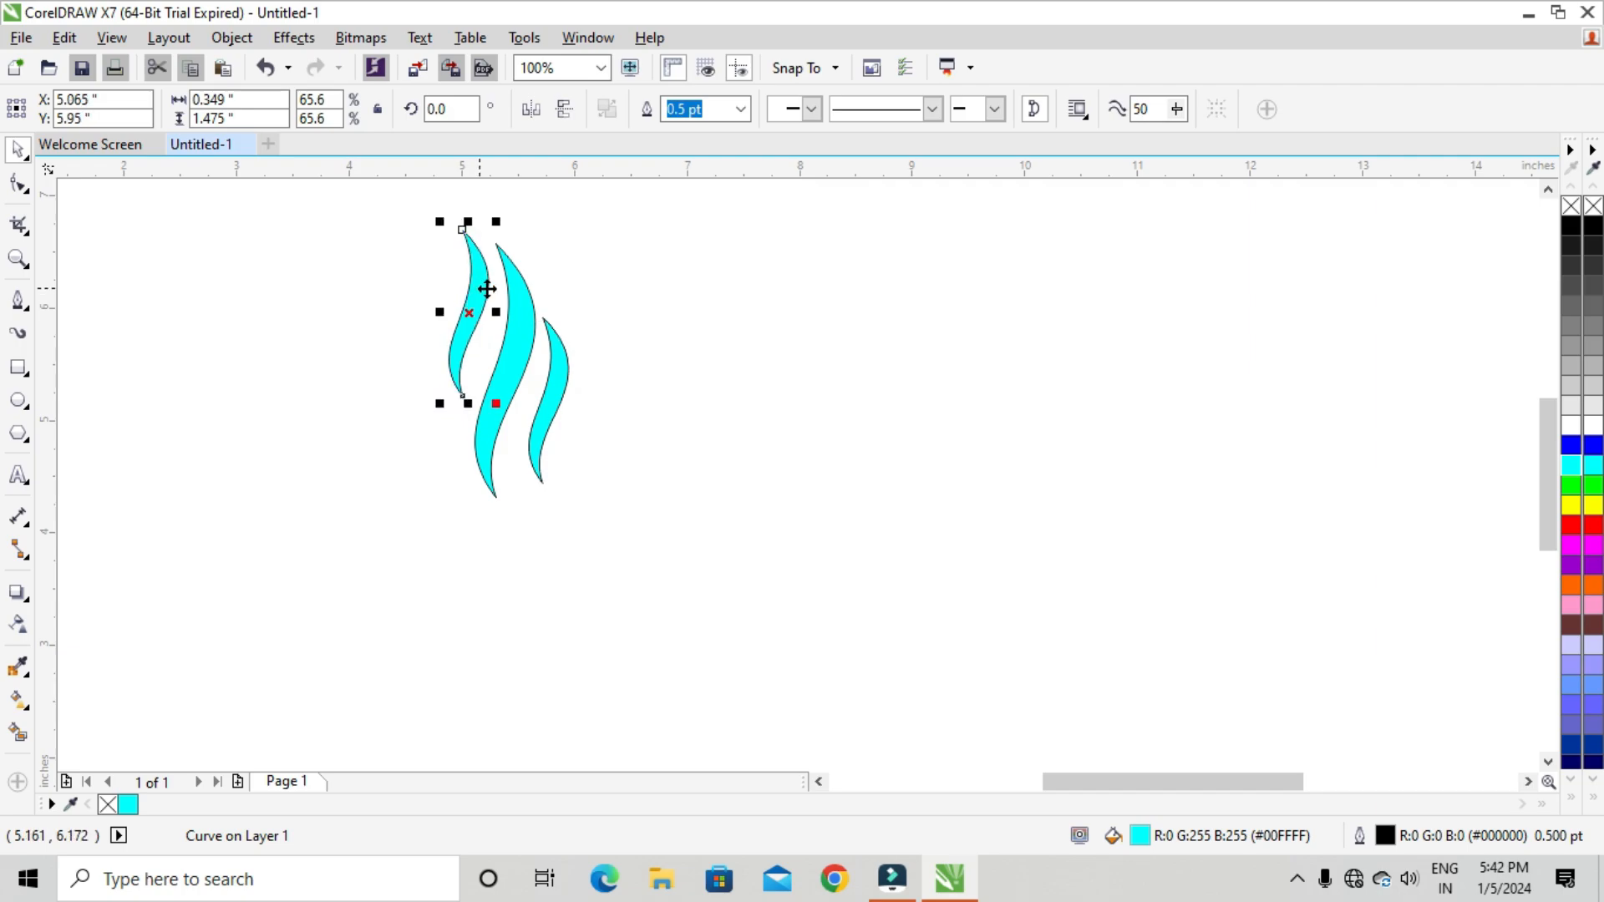
click(537, 111)
click(529, 113)
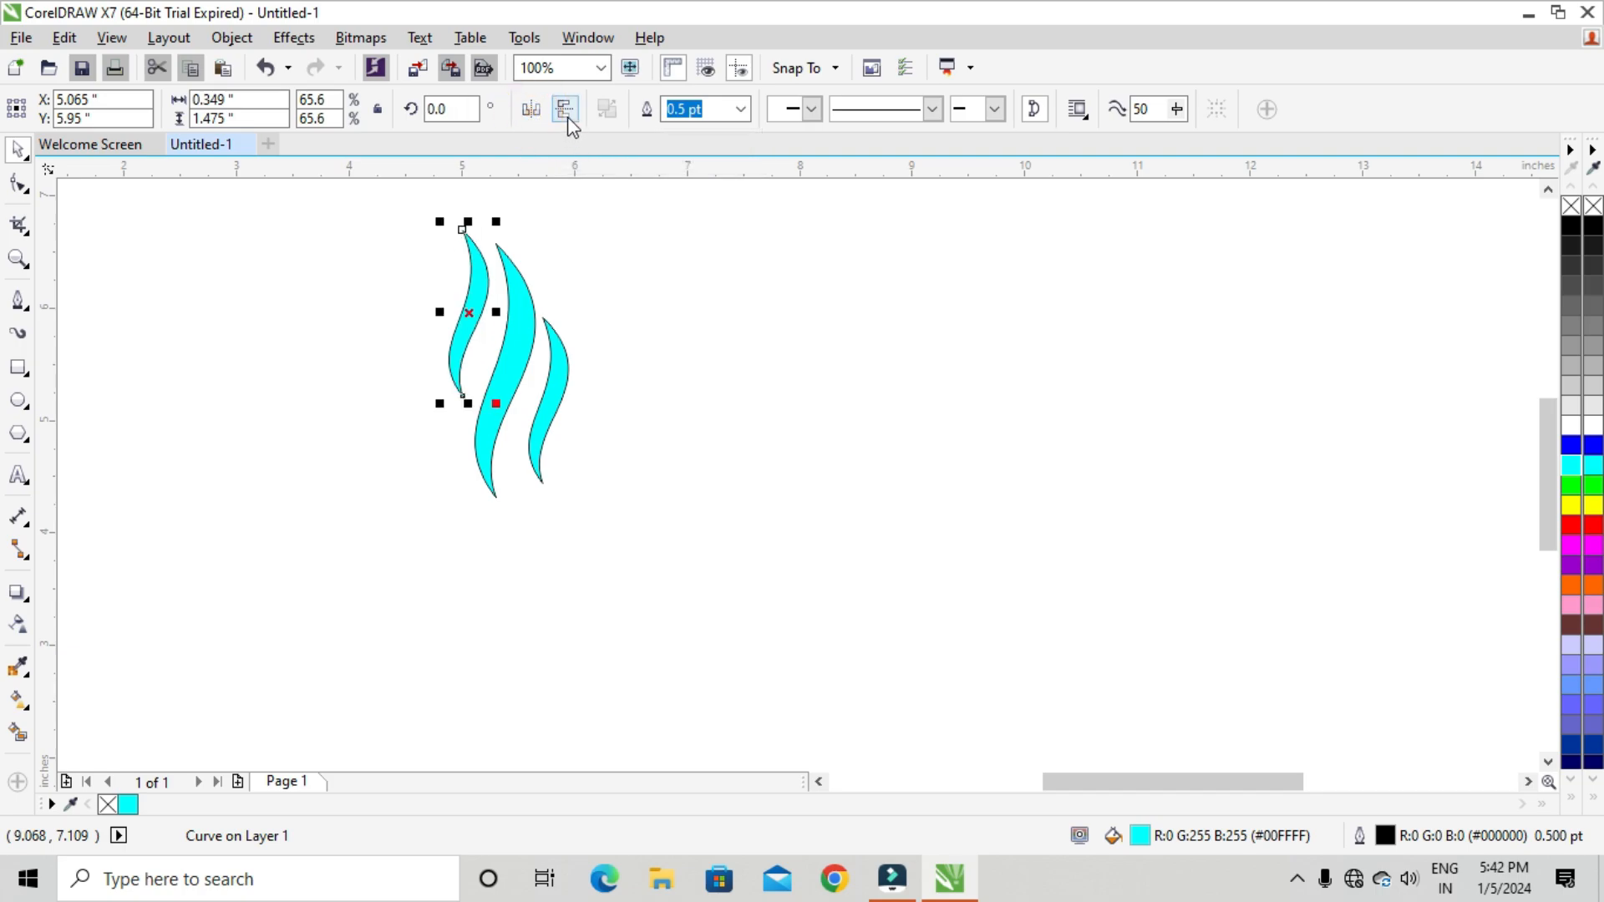
click(311, 251)
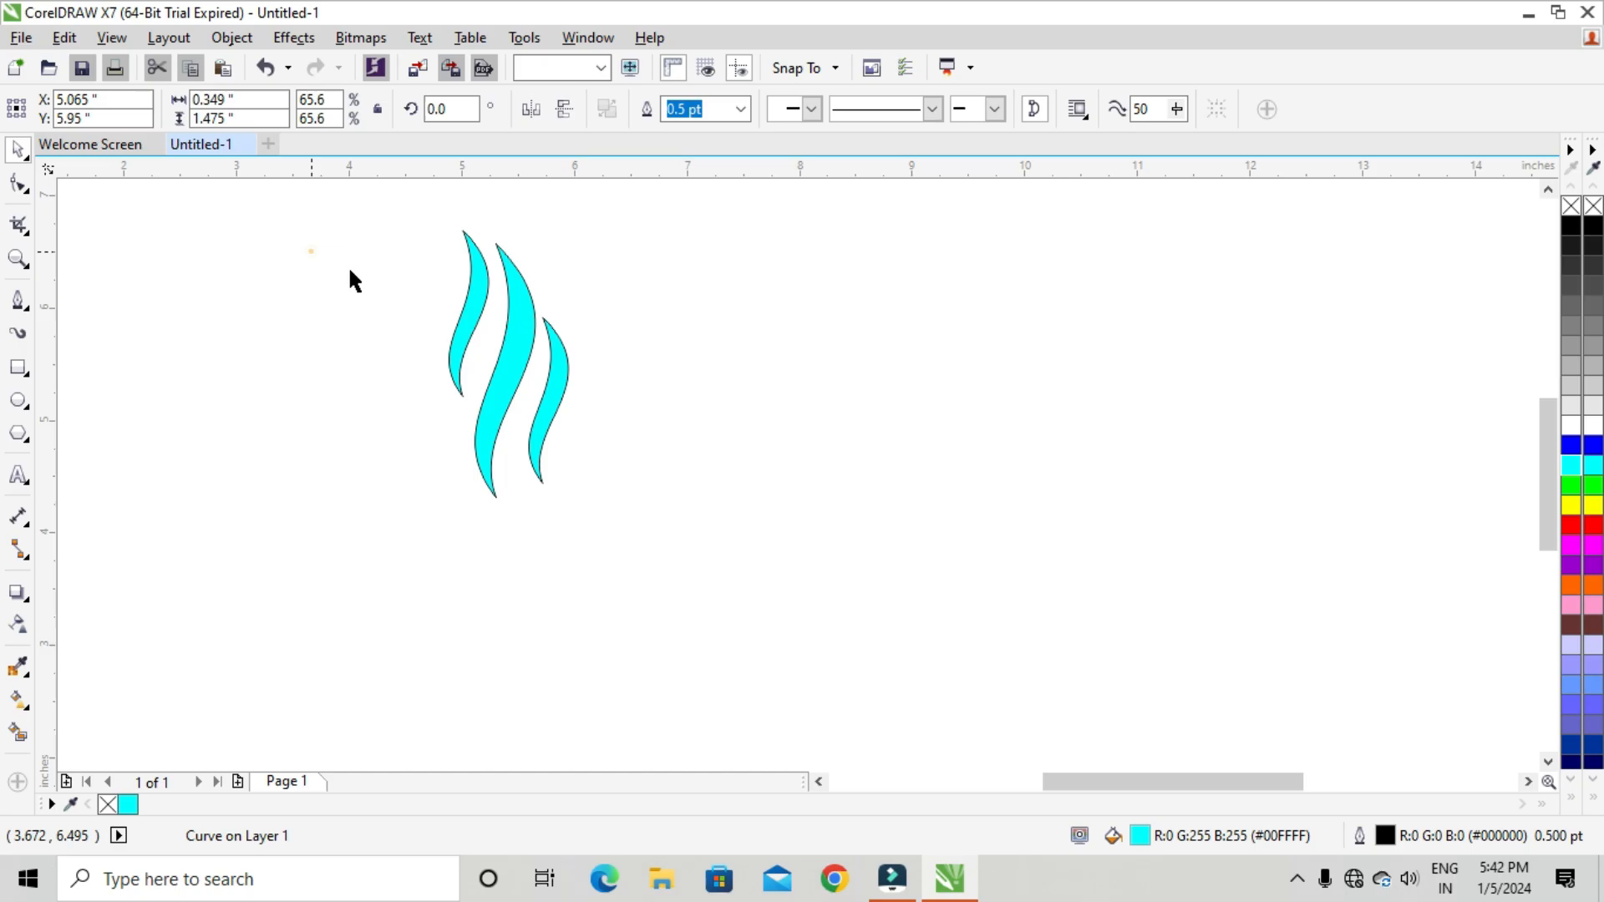
Step: Move the left copy closer to the main flame and the right copy down over the main flame's lower right edge
click(475, 302)
key(Right)
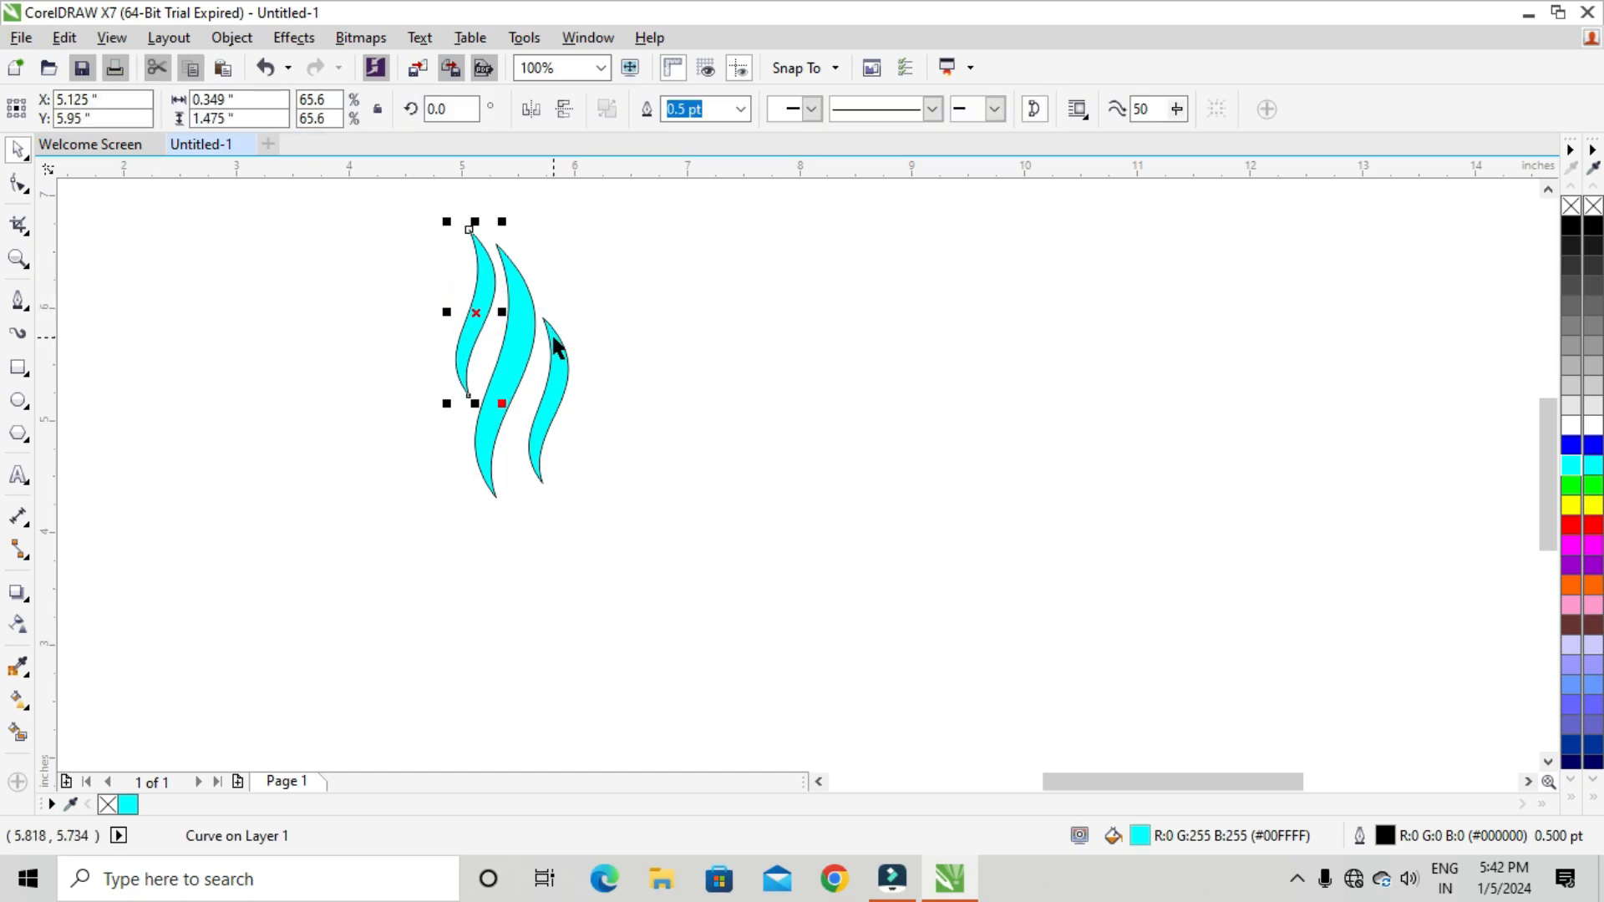
drag(854, 567, 784, 594)
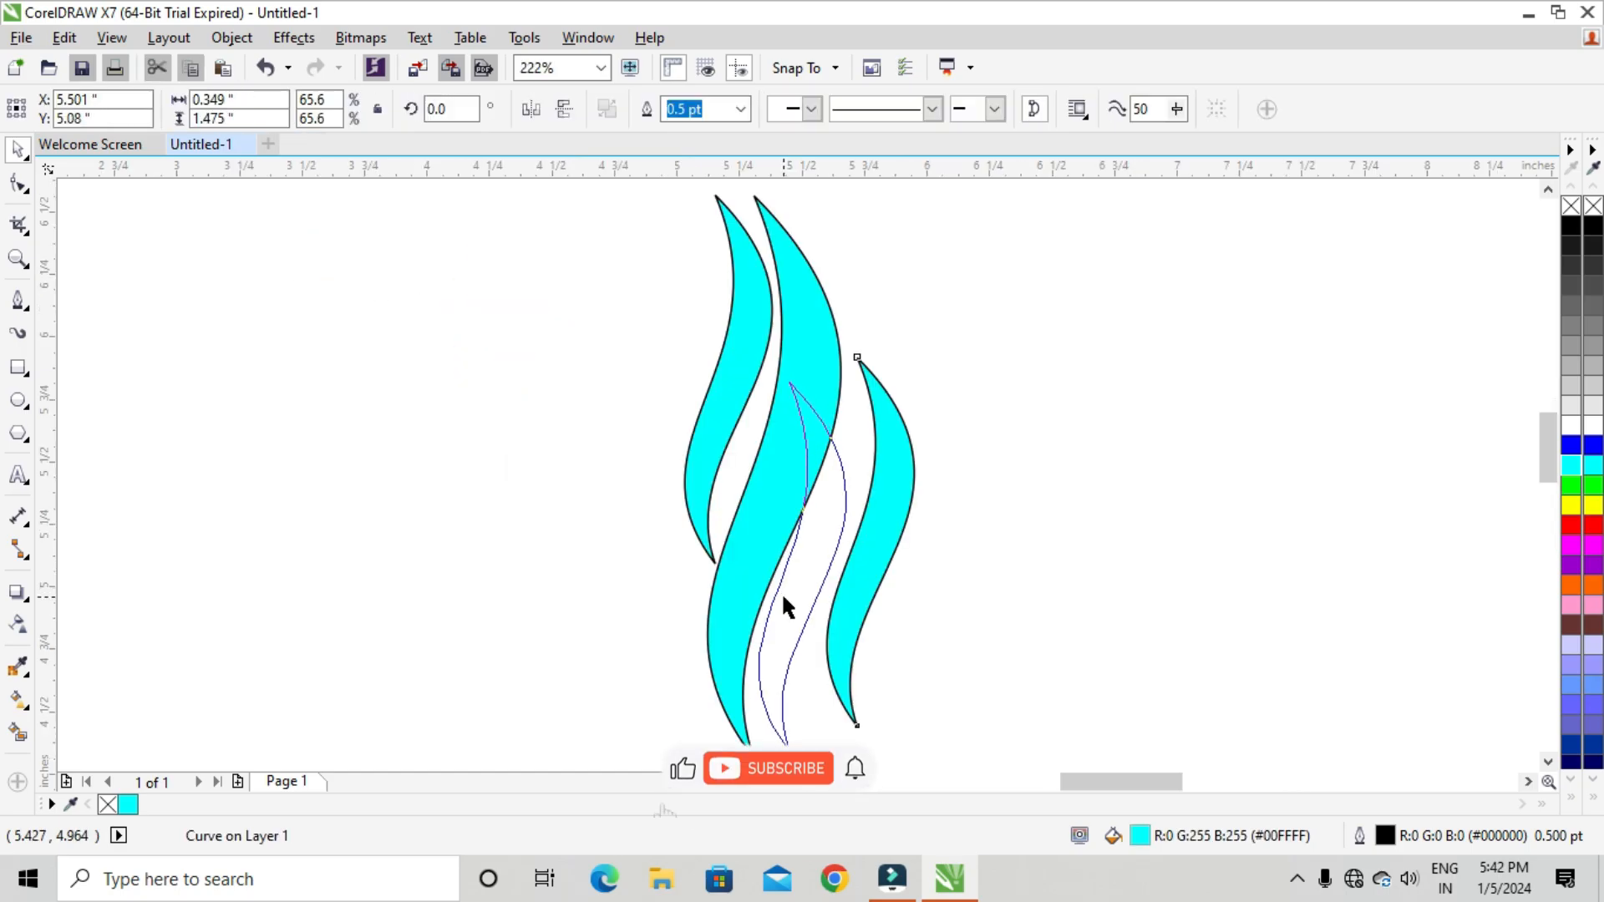
click(996, 552)
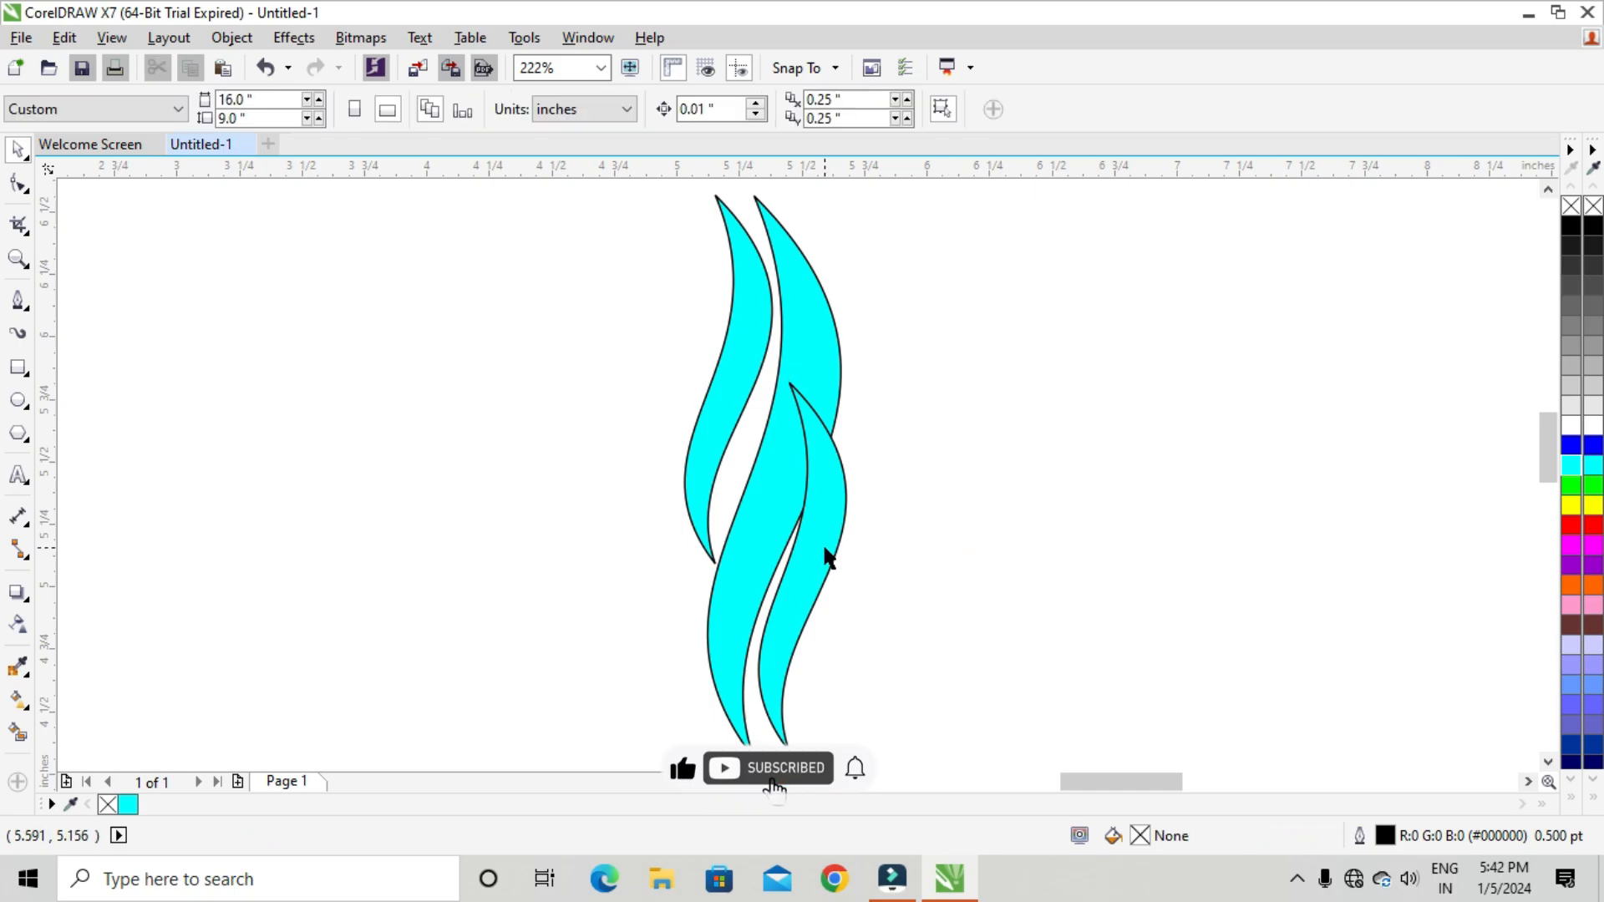
Step: Rotate the right copy clockwise to about 341.7 degrees
click(823, 548)
click(823, 547)
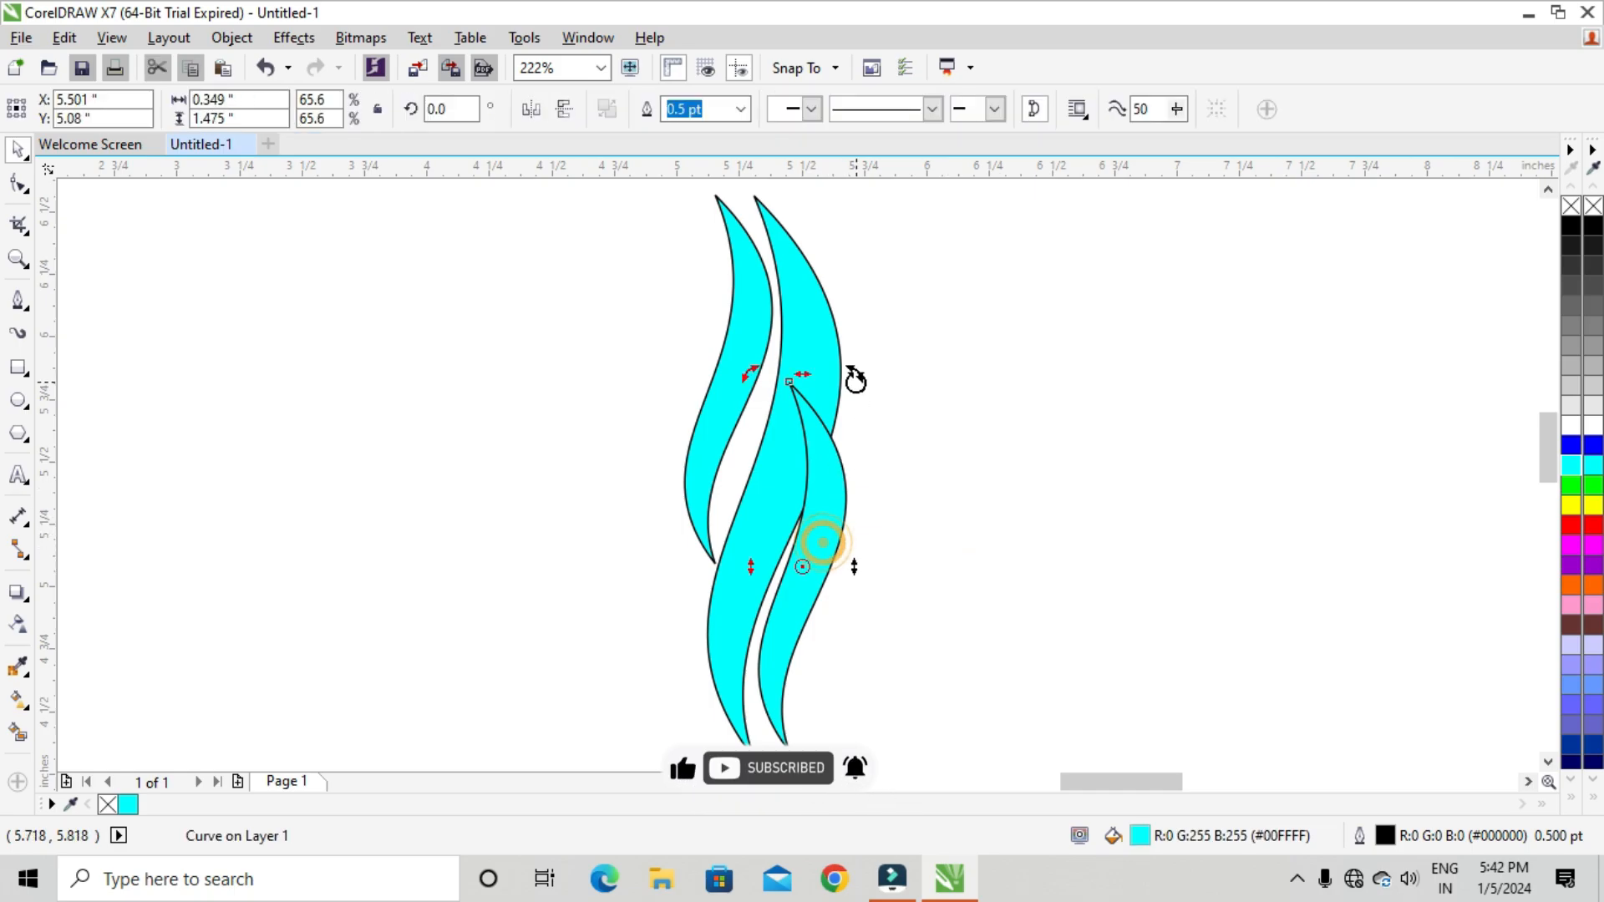
drag(856, 375, 907, 416)
click(972, 403)
Step: Nudge the right copy about 0.12 inches right and 0.04 inches down, clear of the main flame
click(825, 537)
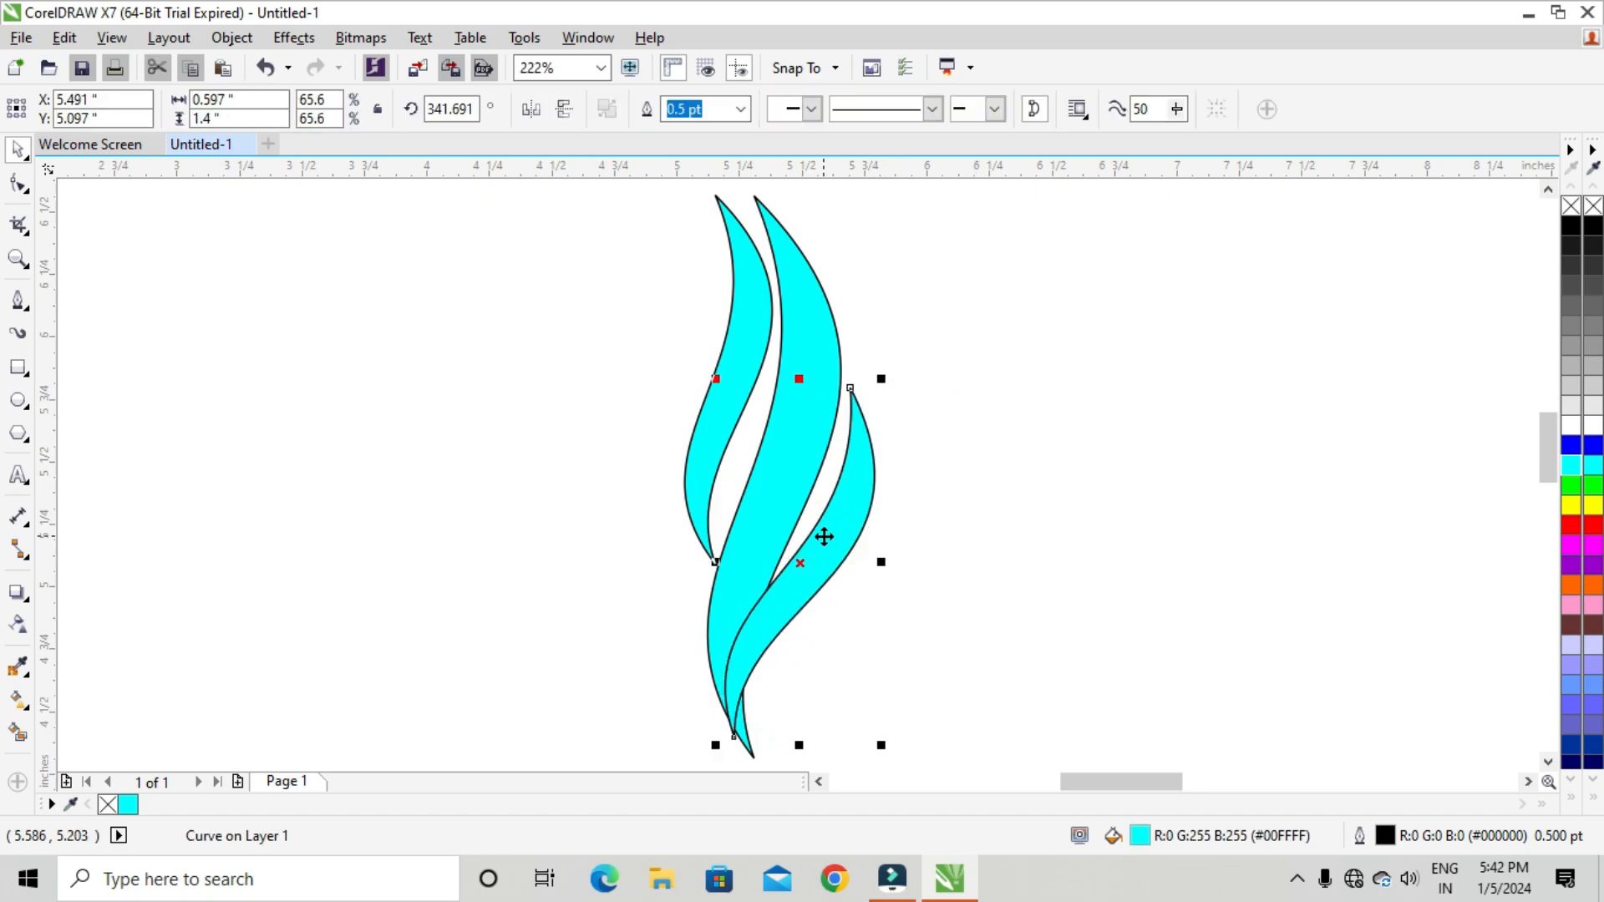
key(Down)
key(Right)
key(Right)
key(Right)
key(Right)
key(Right)
key(Right)
key(Right)
key(Right)
key(Right)
key(Right)
key(Right)
key(Right)
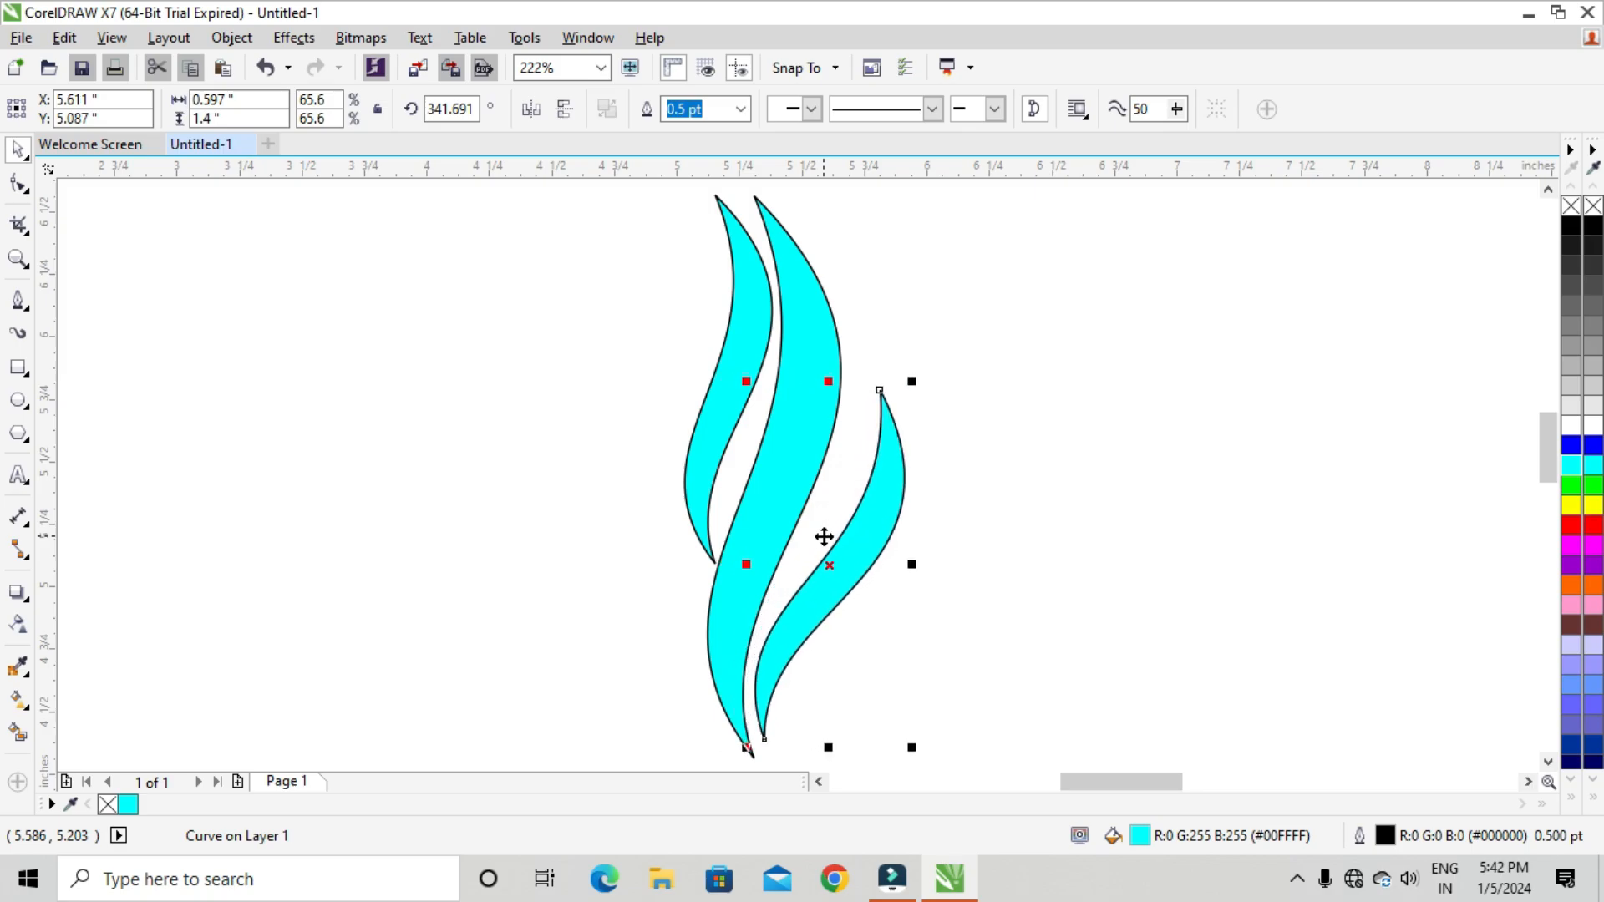
key(Down)
key(Down)
key(Down)
Step: Set the right copy's rotation centre at its bottom tip and rotate it counterclockwise to about 346.3 degrees
click(836, 545)
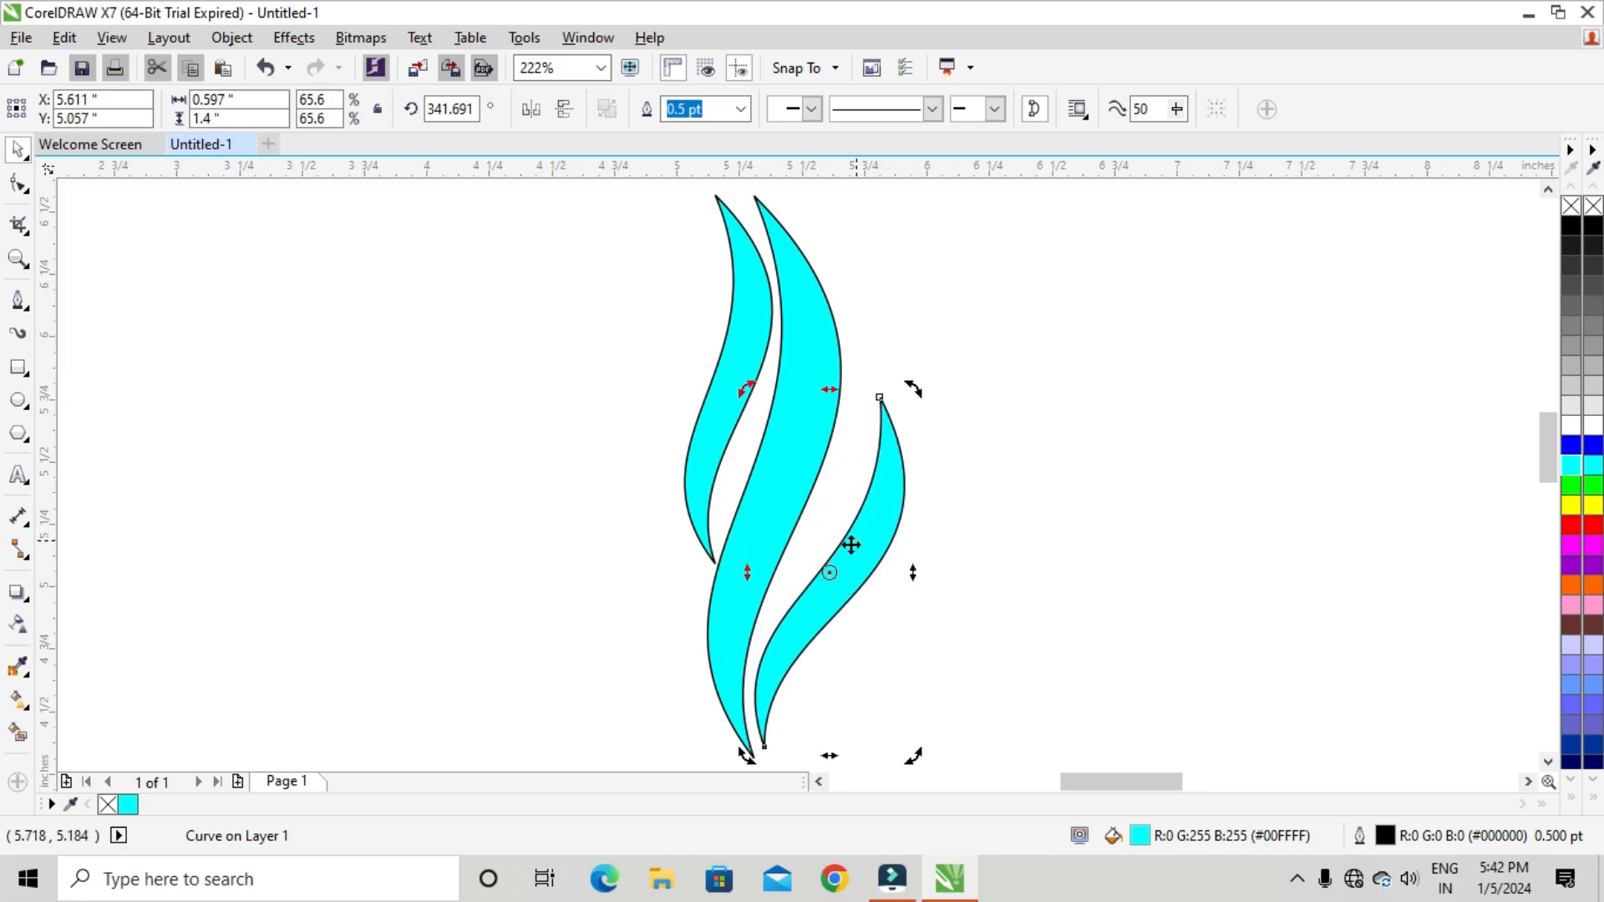
drag(830, 572, 767, 749)
mouse_move(746, 388)
mouse_down()
mouse_move(699, 397)
mouse_move(717, 401)
mouse_up()
click(523, 476)
Step: Shift the right copy about 0.06 inches right and rotate it about its bottom tip to about 348.5 degrees
click(856, 526)
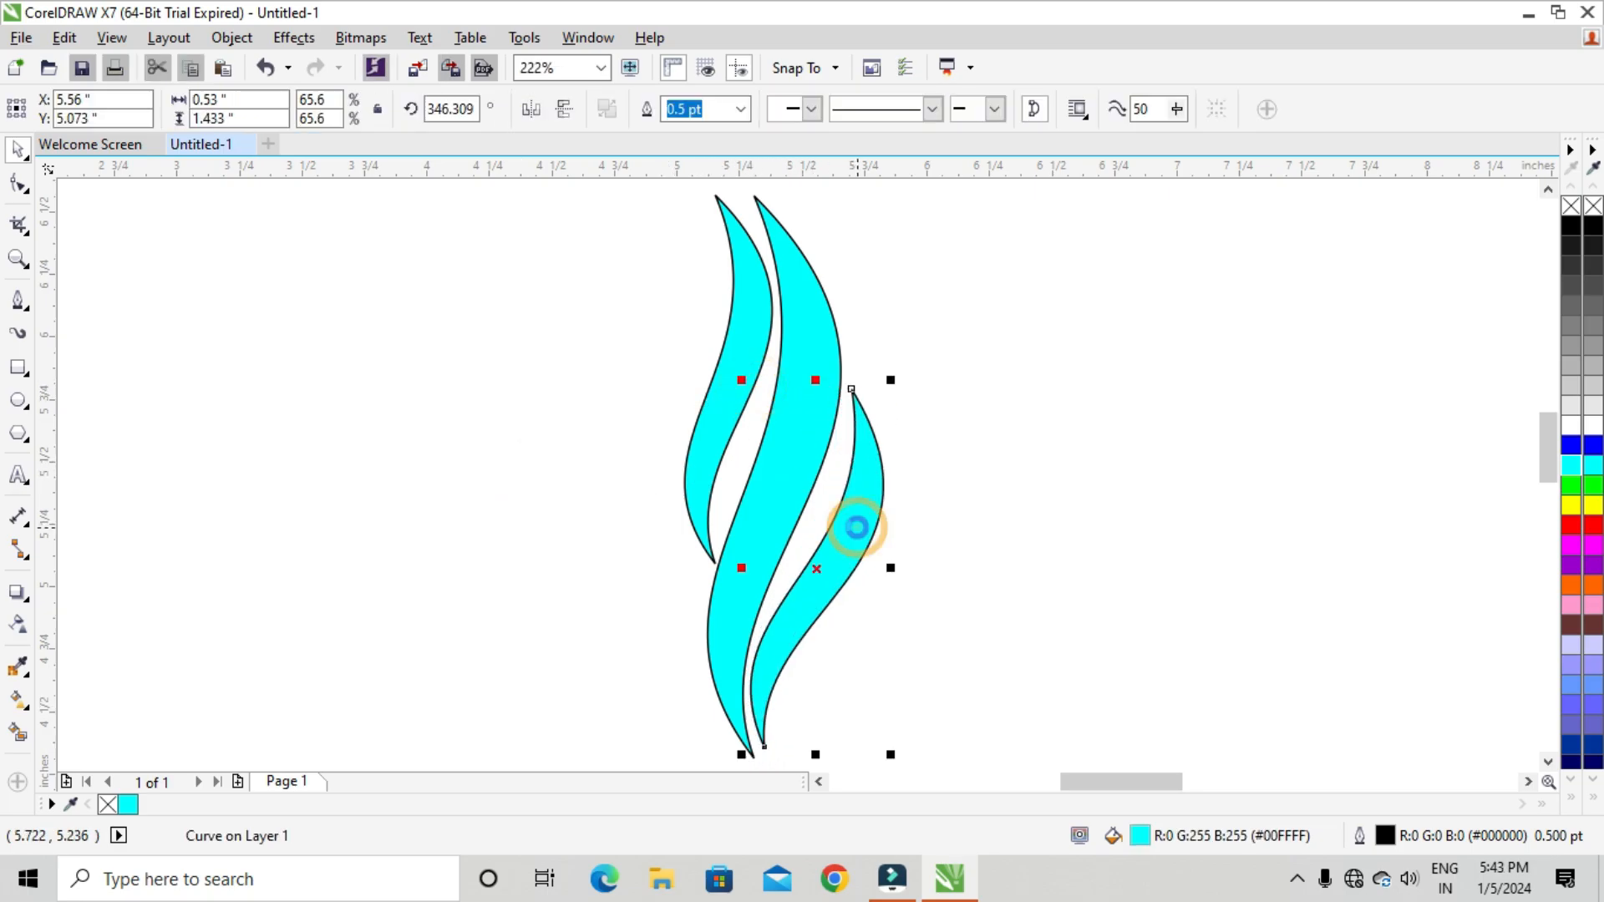
drag(856, 526, 872, 526)
click(560, 483)
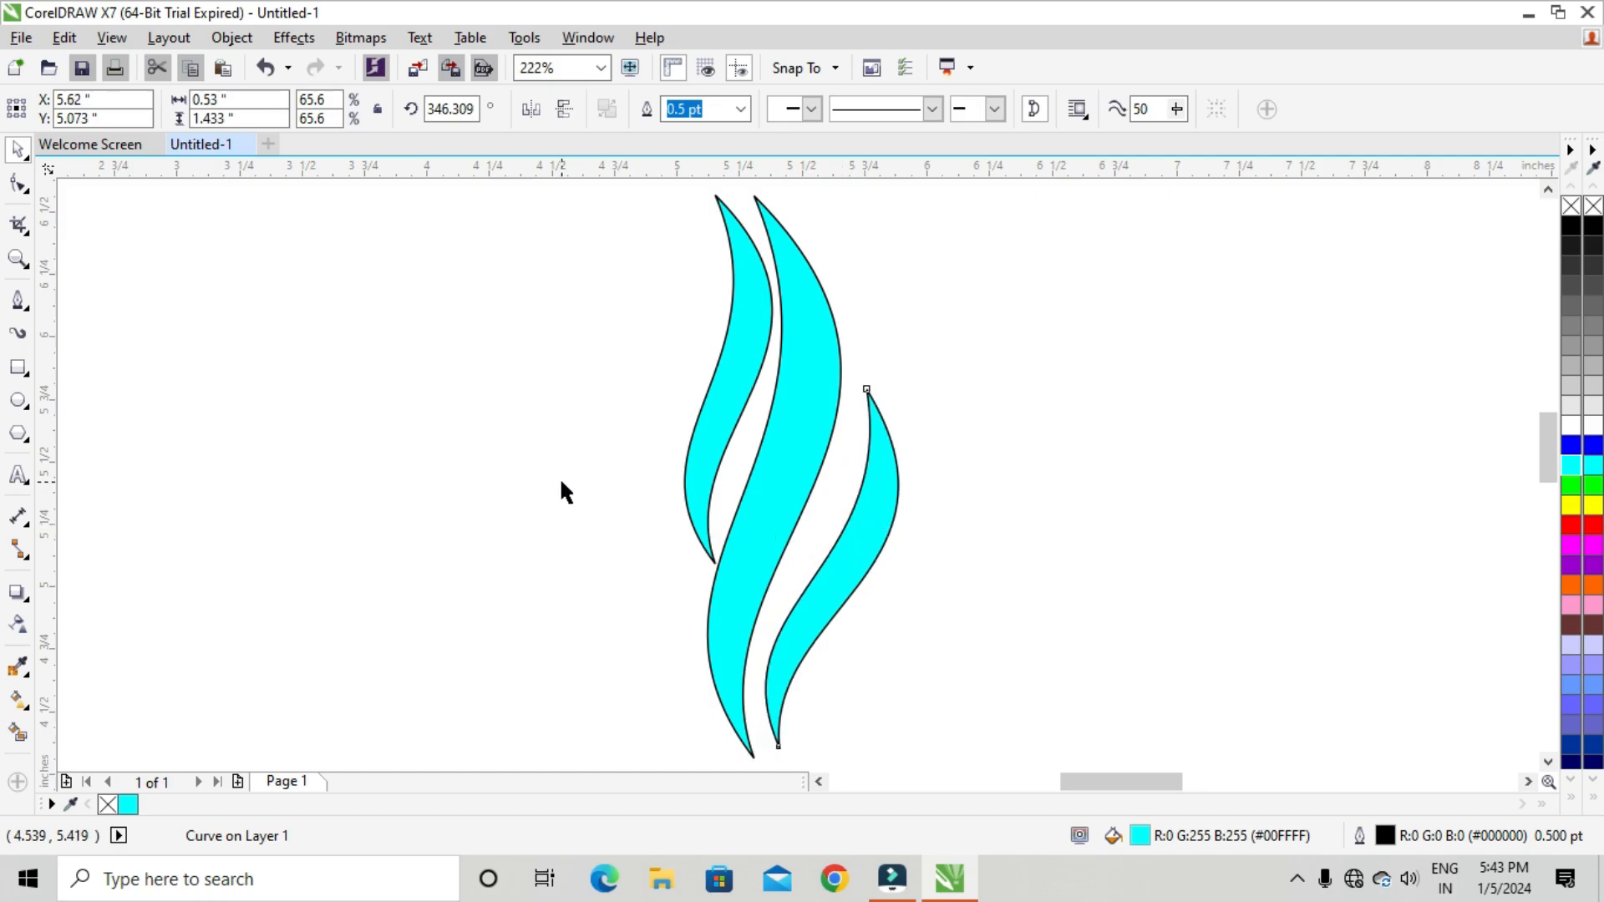
click(843, 510)
click(844, 508)
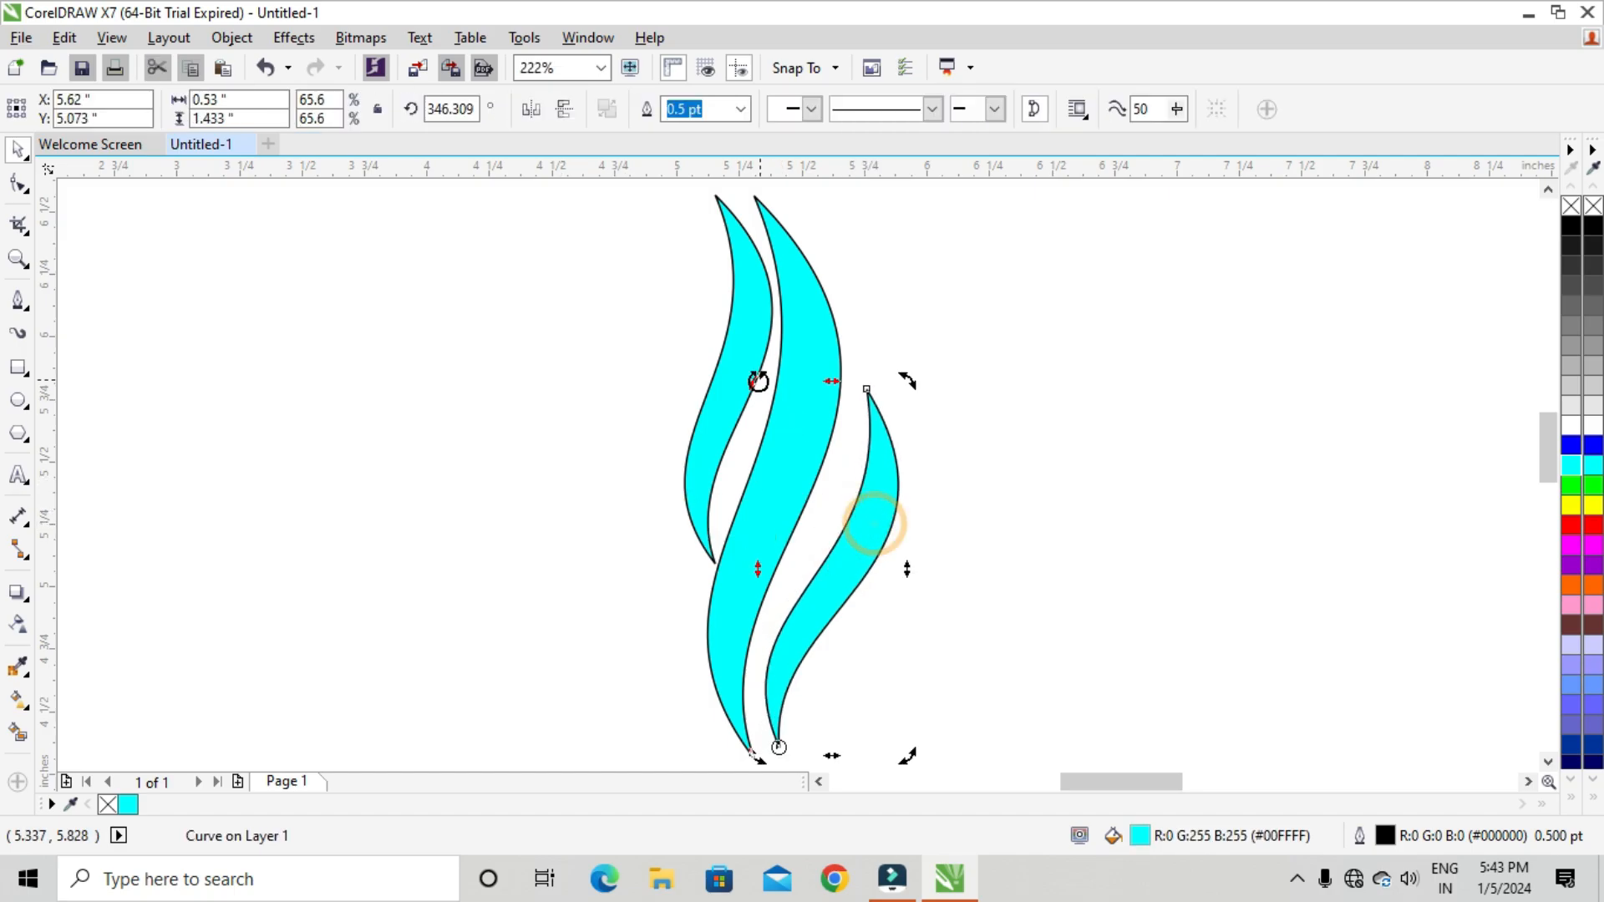
drag(757, 381, 743, 377)
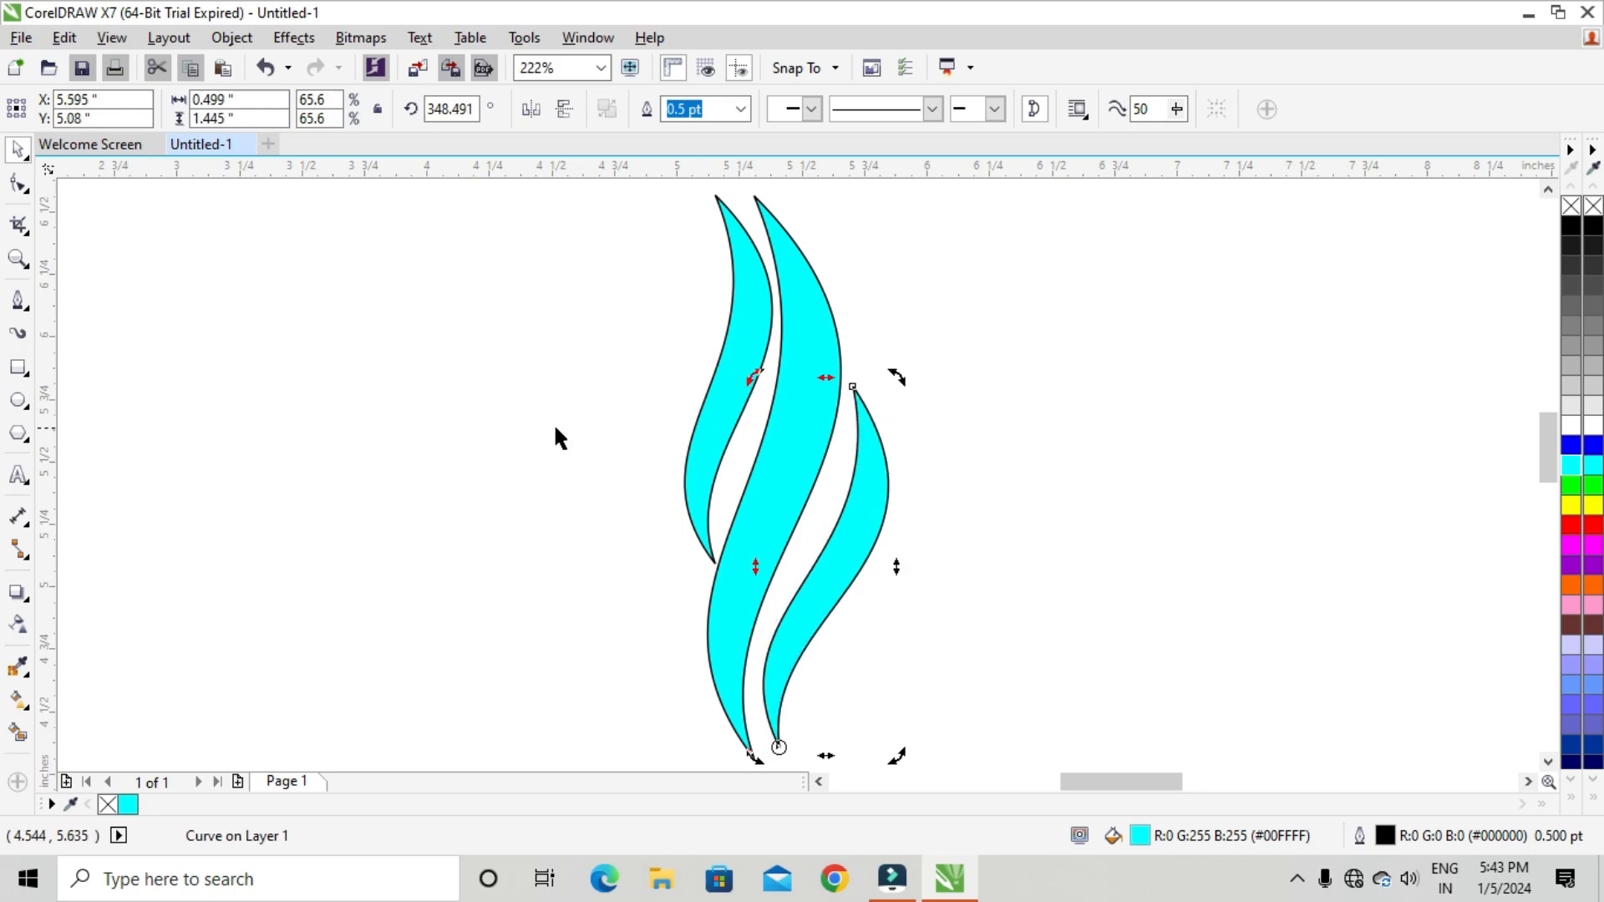
click(557, 429)
Step: Rotate the left copy counterclockwise to about 4.66 degrees and move it slightly left, clear of the main flame
click(731, 376)
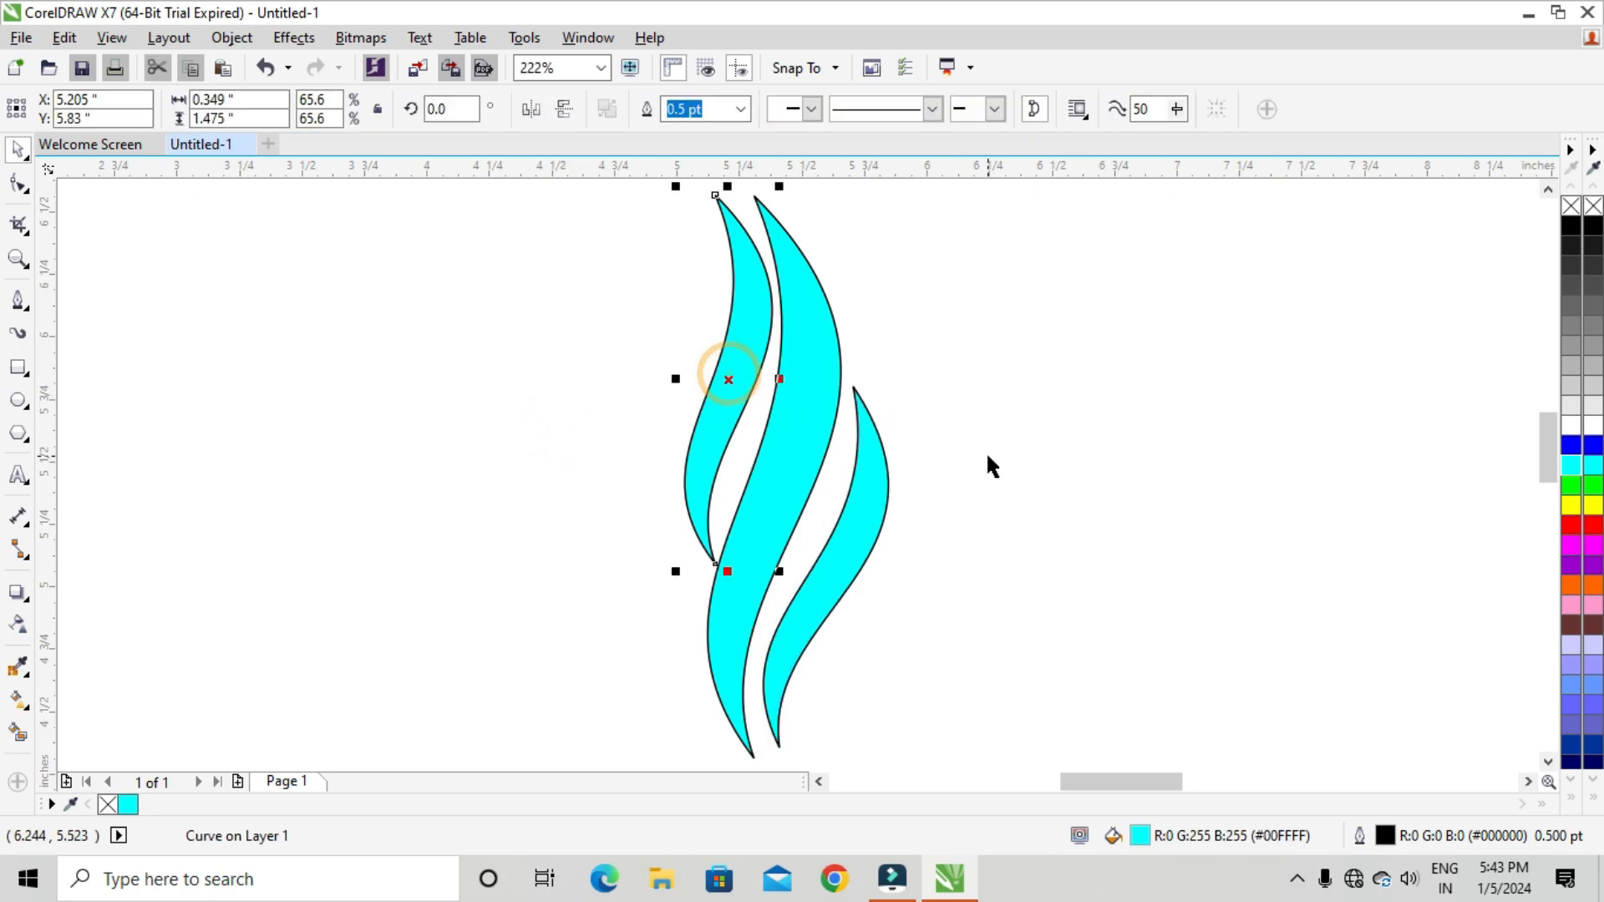
key(Down)
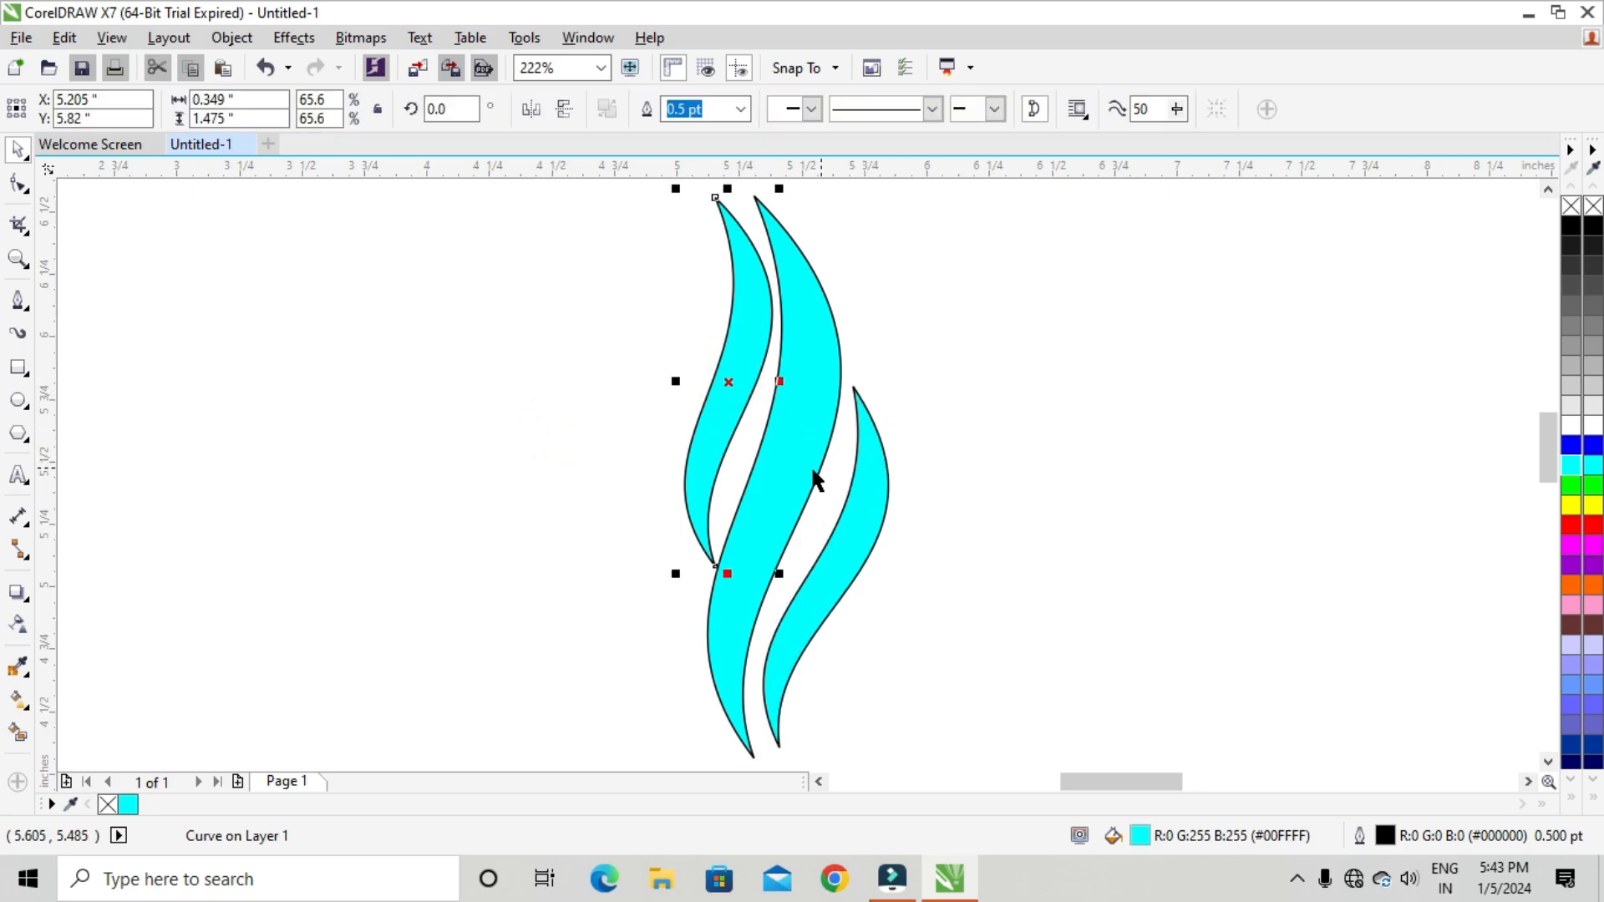
click(719, 426)
drag(675, 192, 654, 200)
click(615, 368)
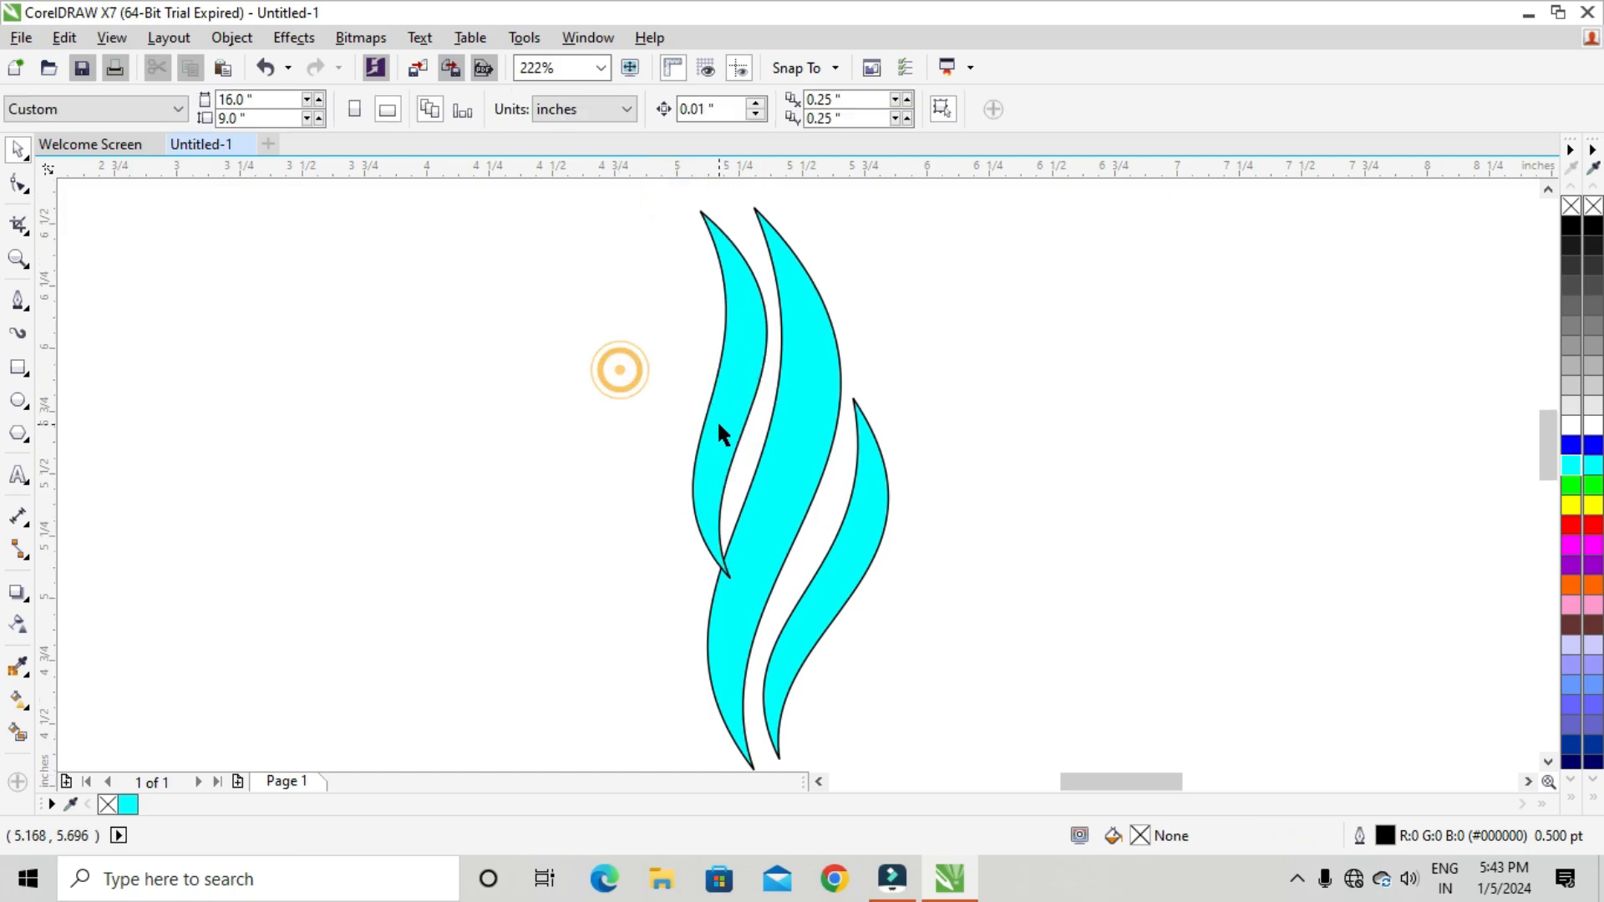
click(709, 429)
drag(709, 429, 701, 437)
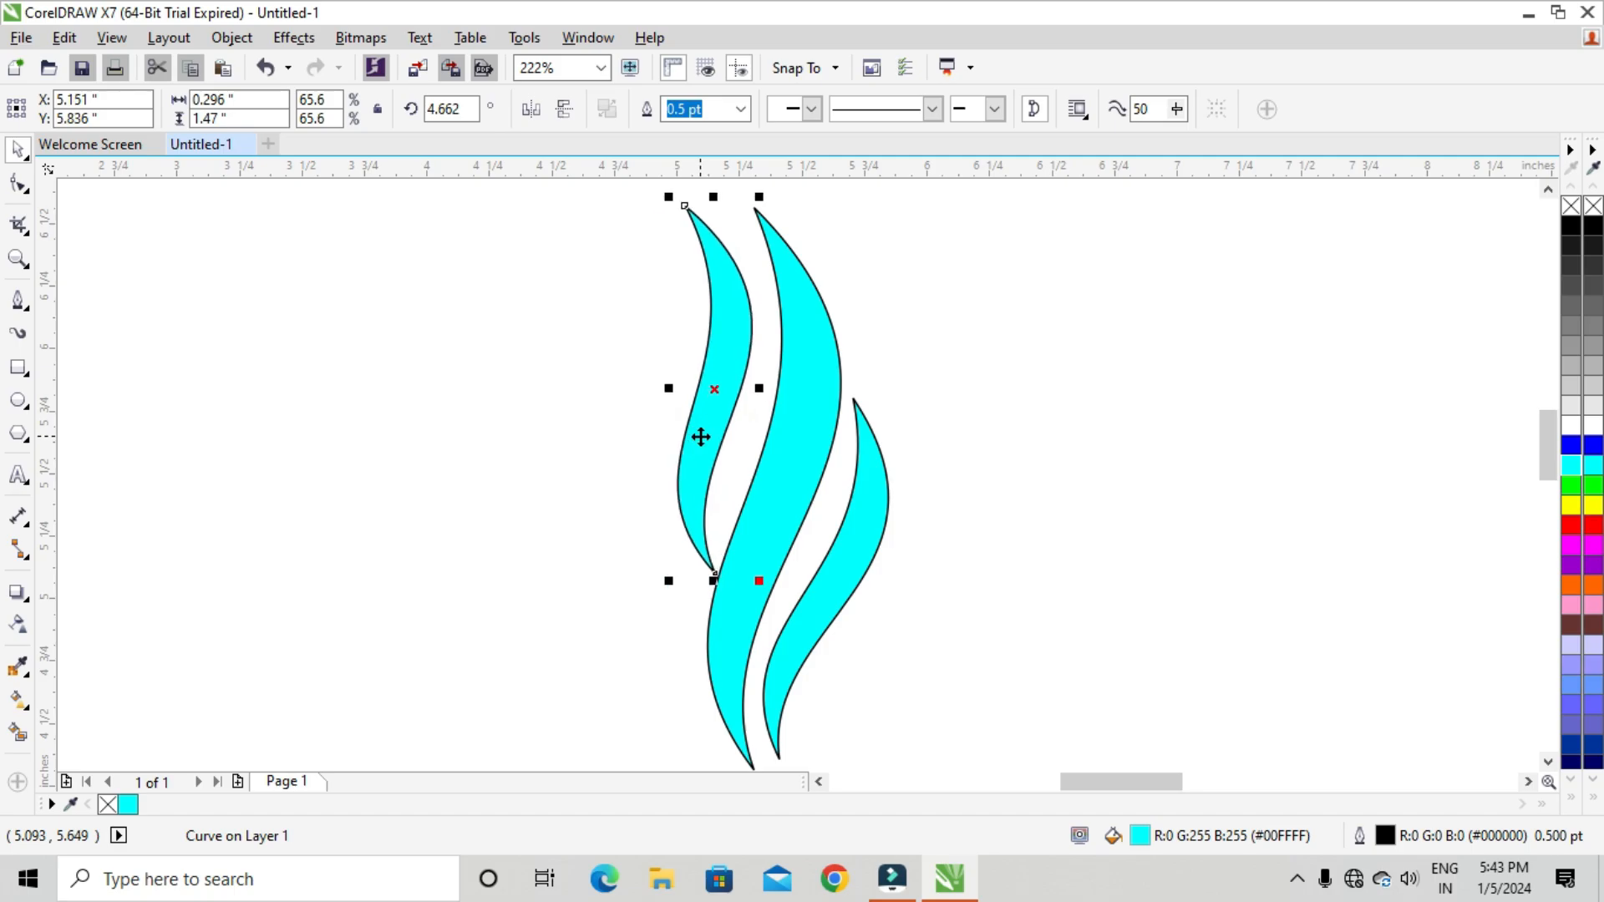
click(1009, 452)
scroll(644, 401, down, 3)
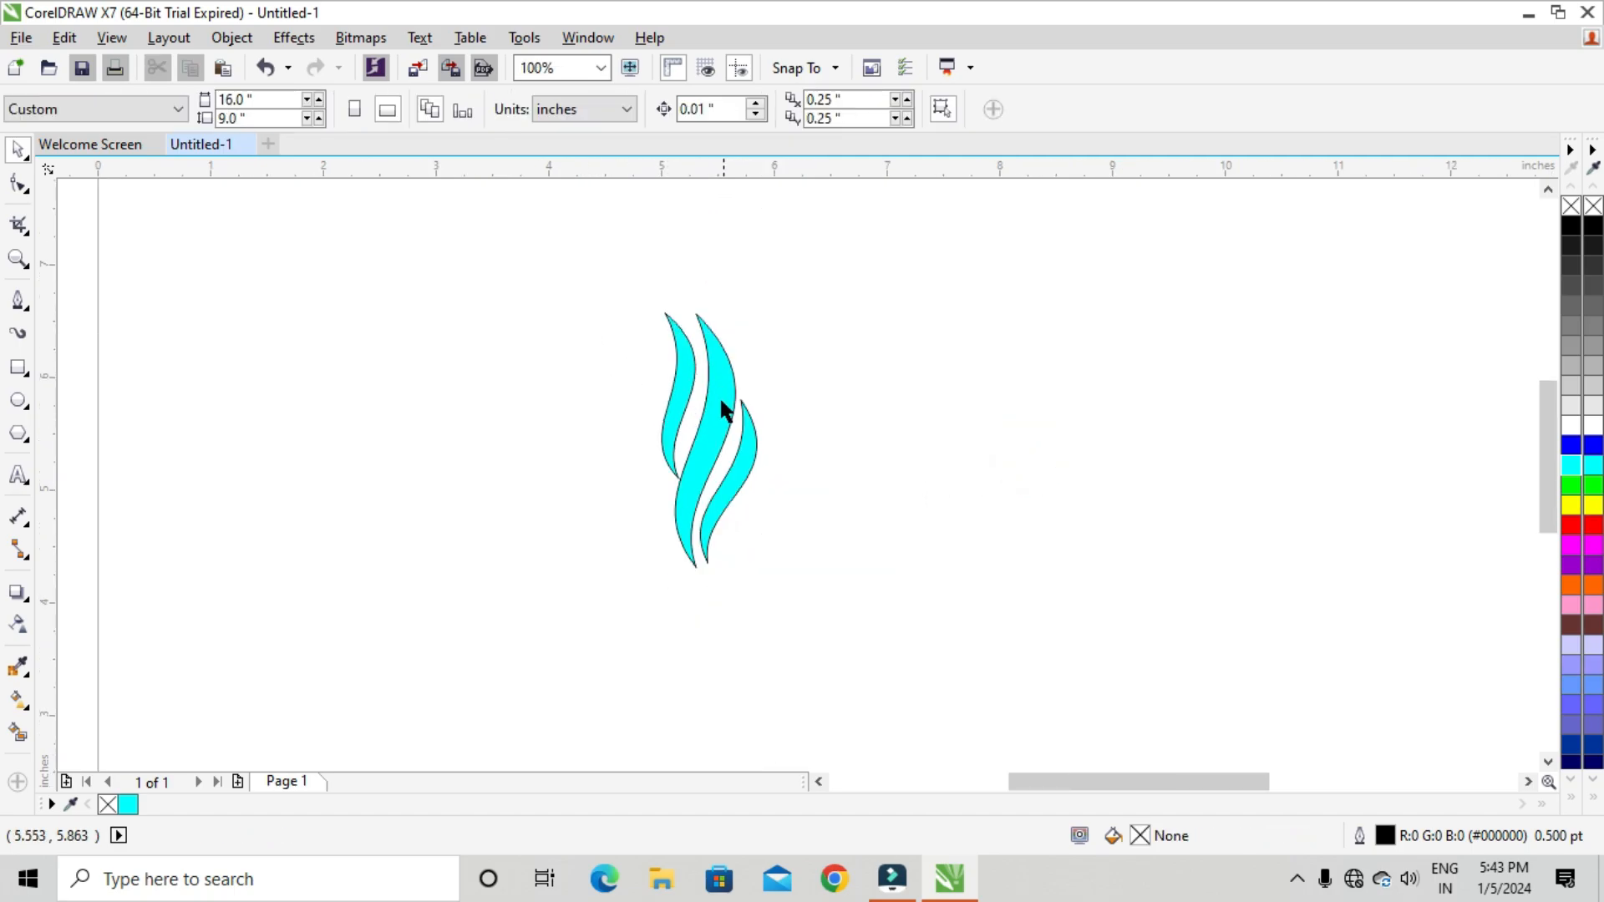
Step: Scale the left copy down about its centre to about 52.4 percent
scroll(721, 409, up, 3)
click(640, 349)
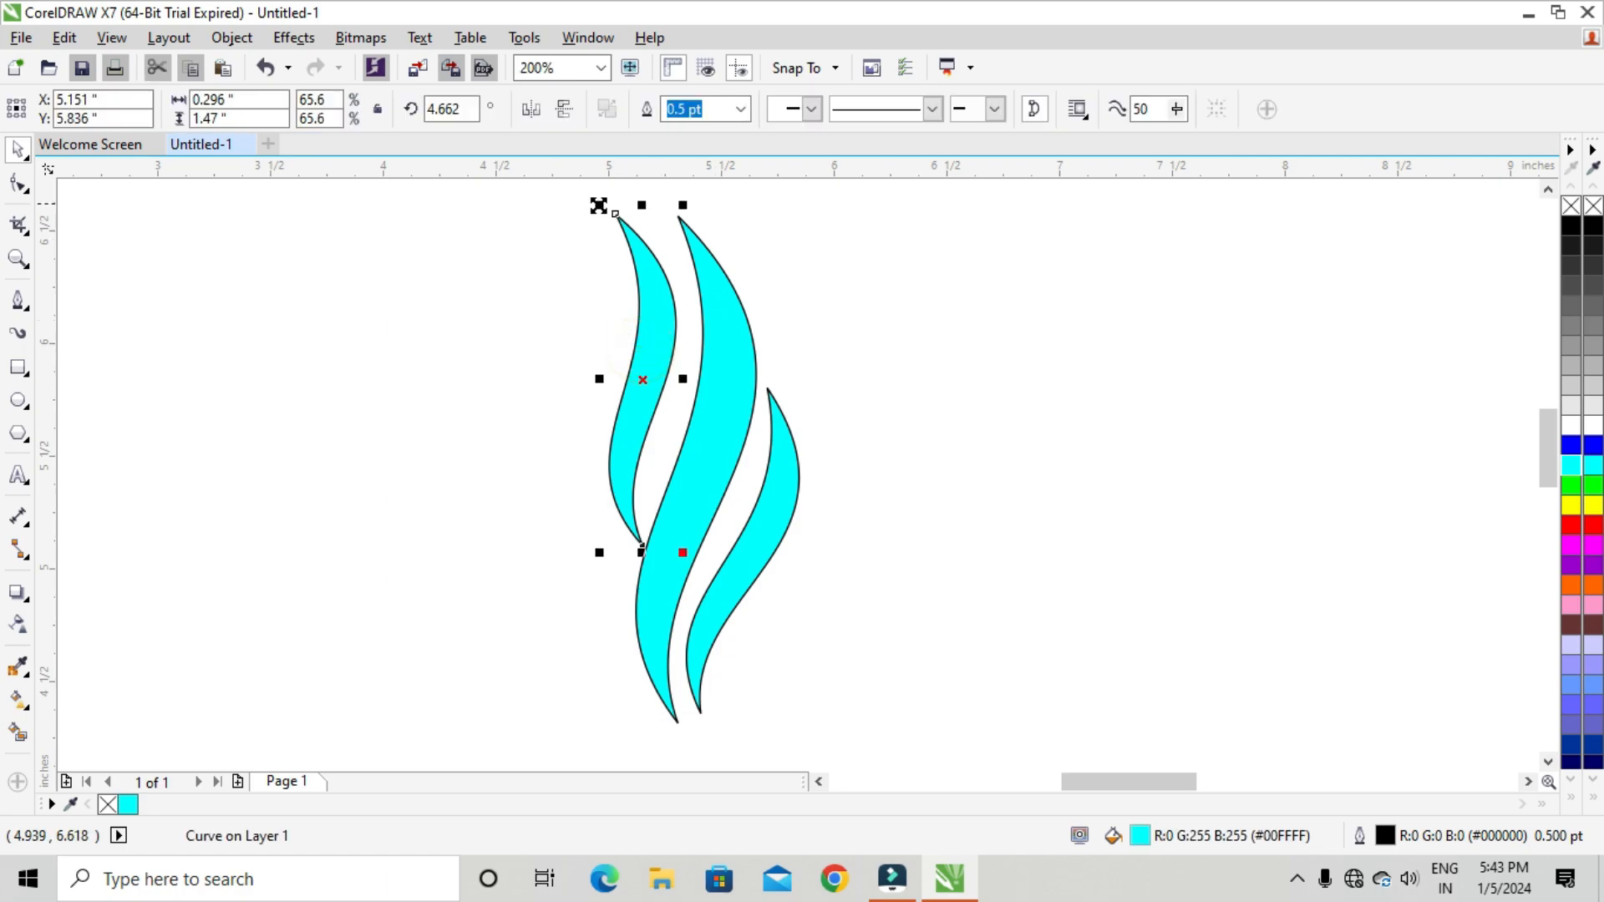
drag(598, 205, 623, 247)
click(974, 447)
Step: Scale the right copy down about its centre to about 56.3 percent
click(797, 476)
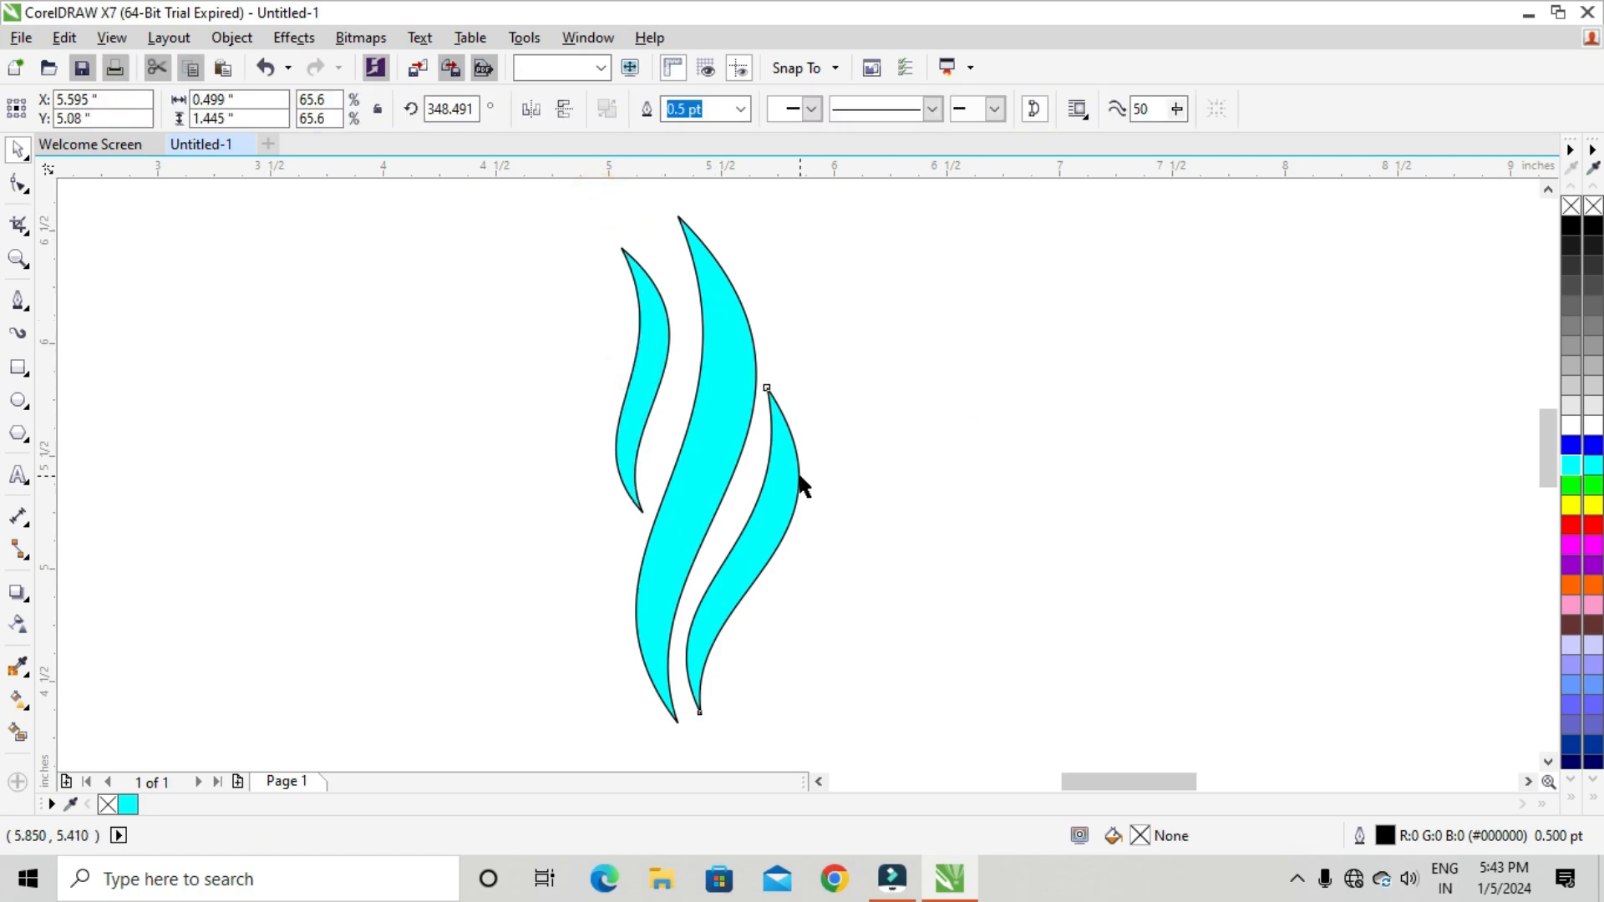
click(797, 469)
drag(681, 372, 685, 401)
Step: Nudge the right copy about 0.13 inches down and 0.04 inches left, close to the main flame's lower edge
key(Down)
key(Down)
key(Down)
key(Down)
key(Down)
key(Down)
key(Down)
key(Down)
key(Down)
key(Down)
key(Down)
key(Down)
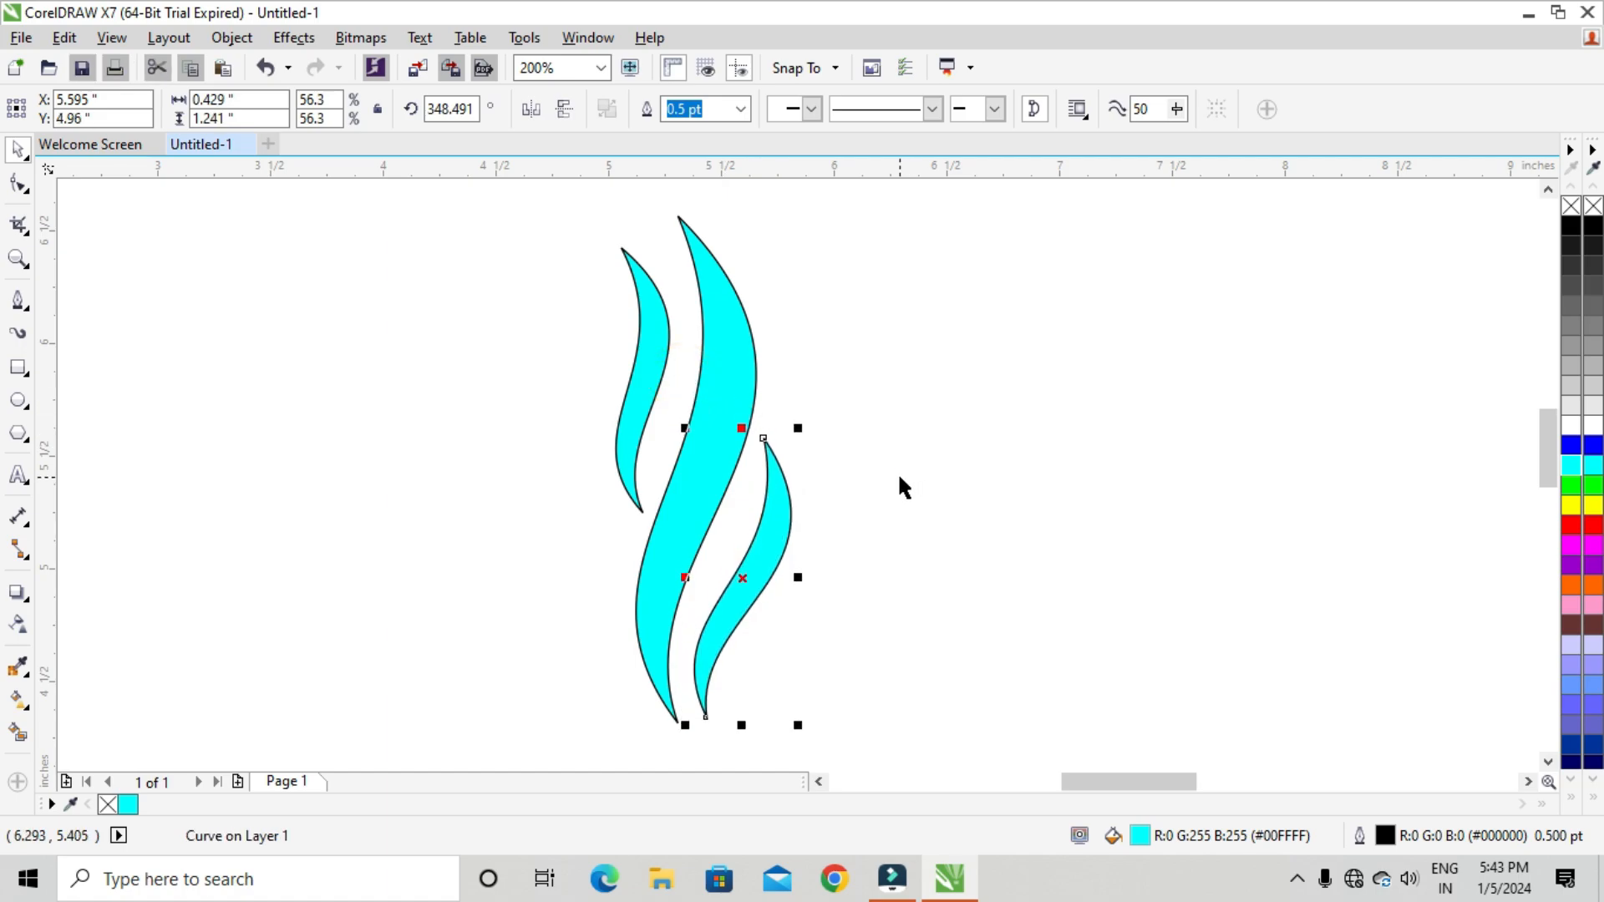
key(Left)
key(Left)
key(Left)
key(Down)
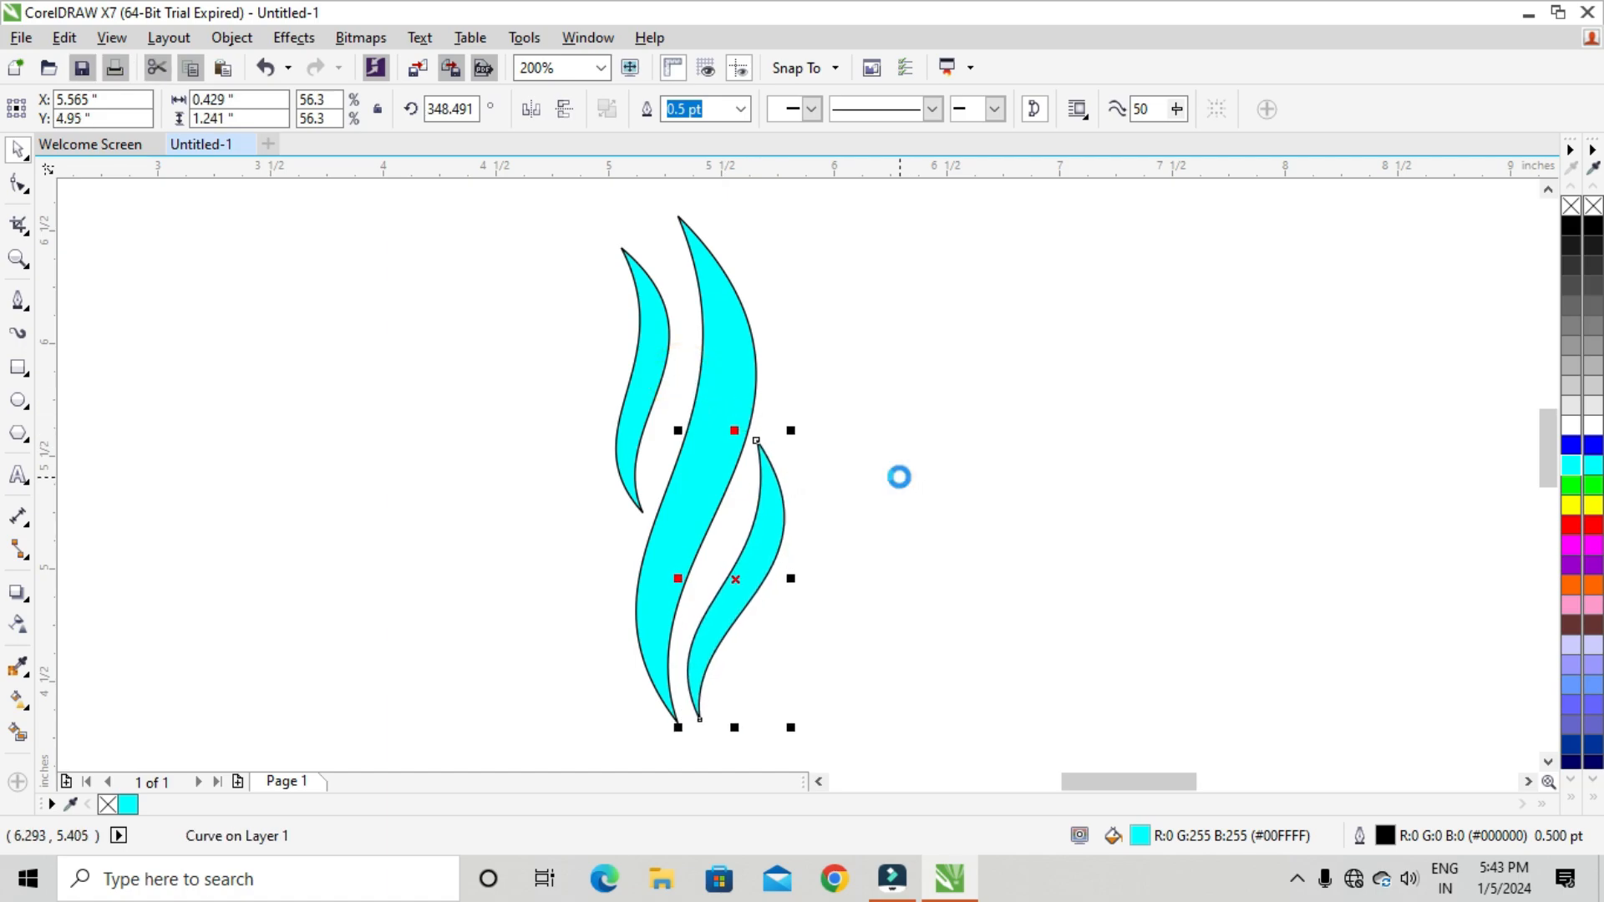
key(Left)
Step: Nudge the left copy about 0.1 inches right and 0.11 inches up, close beside the main flame
click(665, 326)
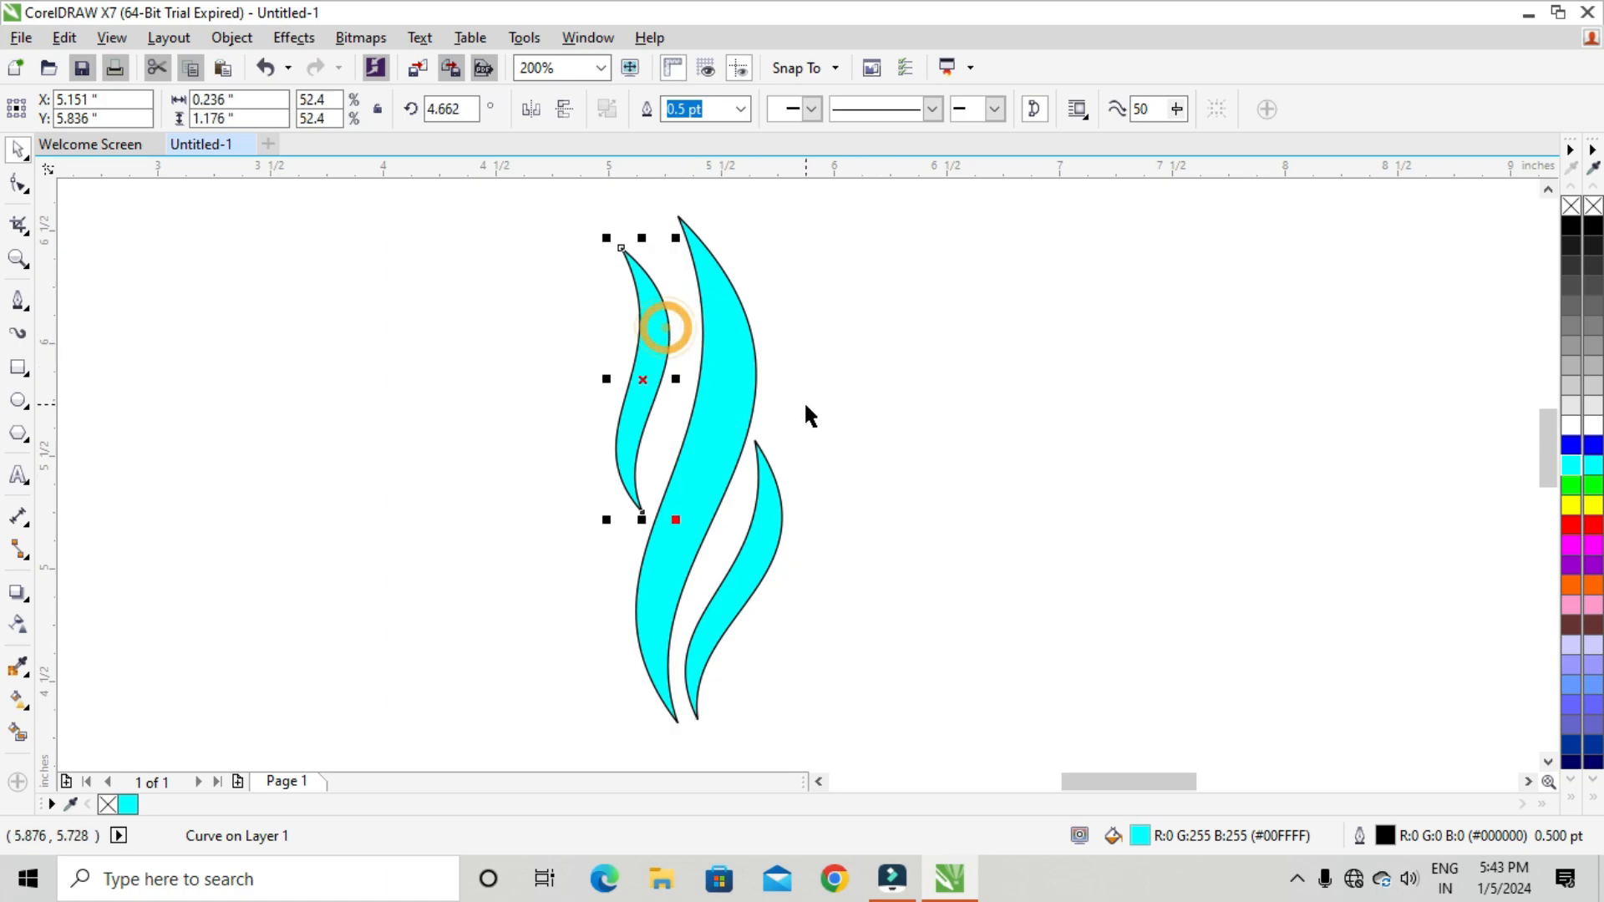
key(Right)
key(Right)
key(Right)
key(Right)
key(Right)
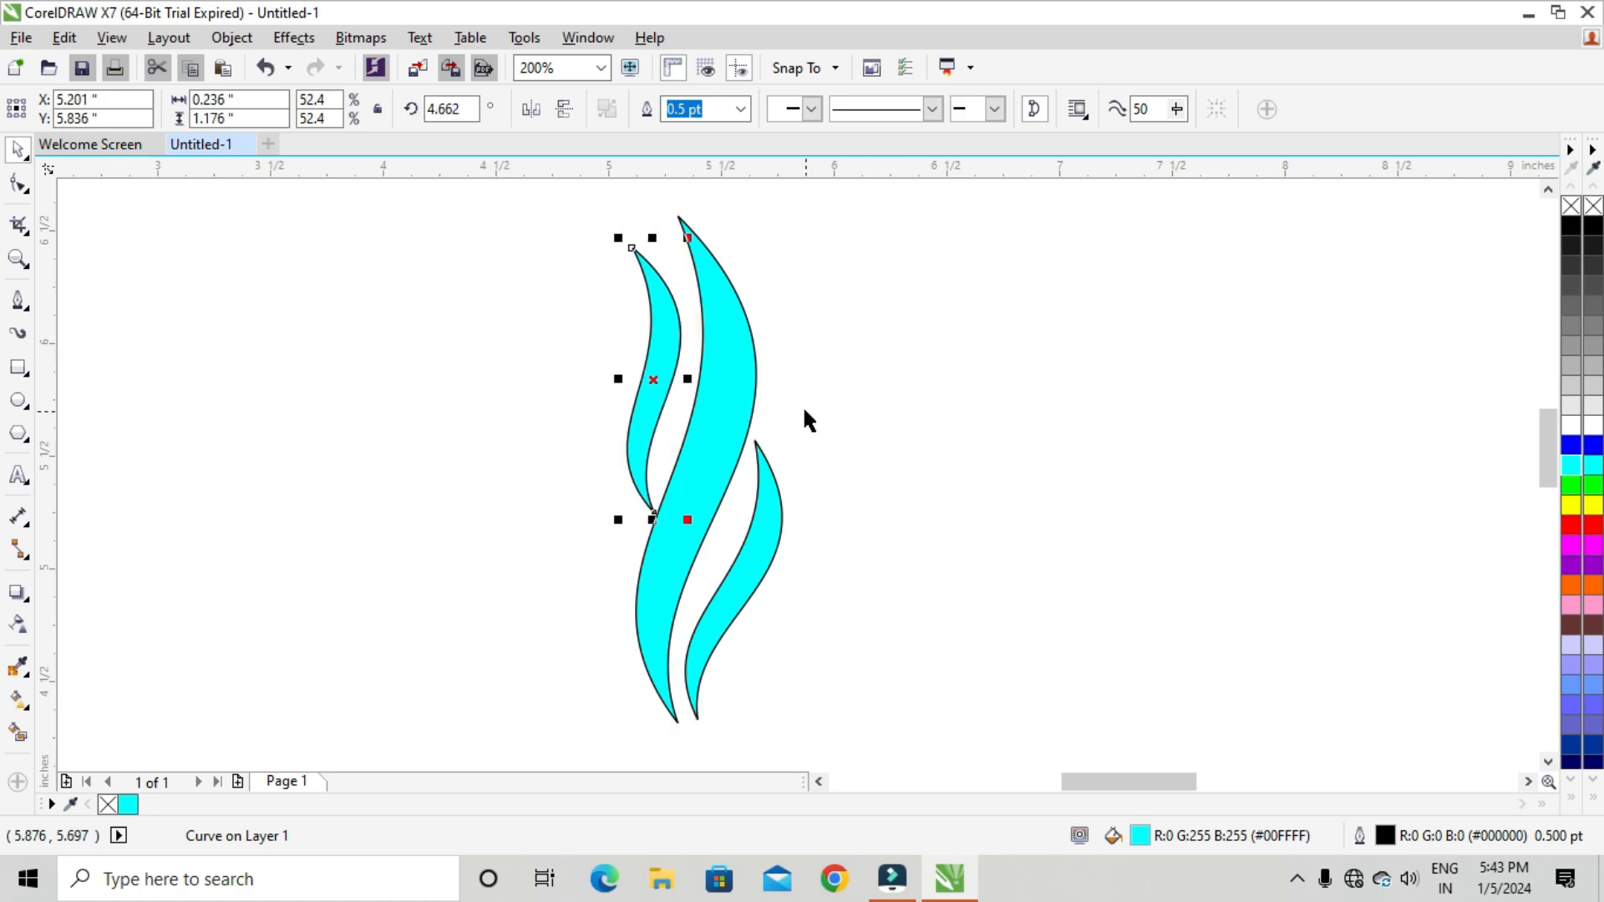
key(Up)
key(Up)
key(Up)
key(Up)
key(Up)
key(Up)
key(Up)
key(Up)
key(Up)
key(Up)
key(Up)
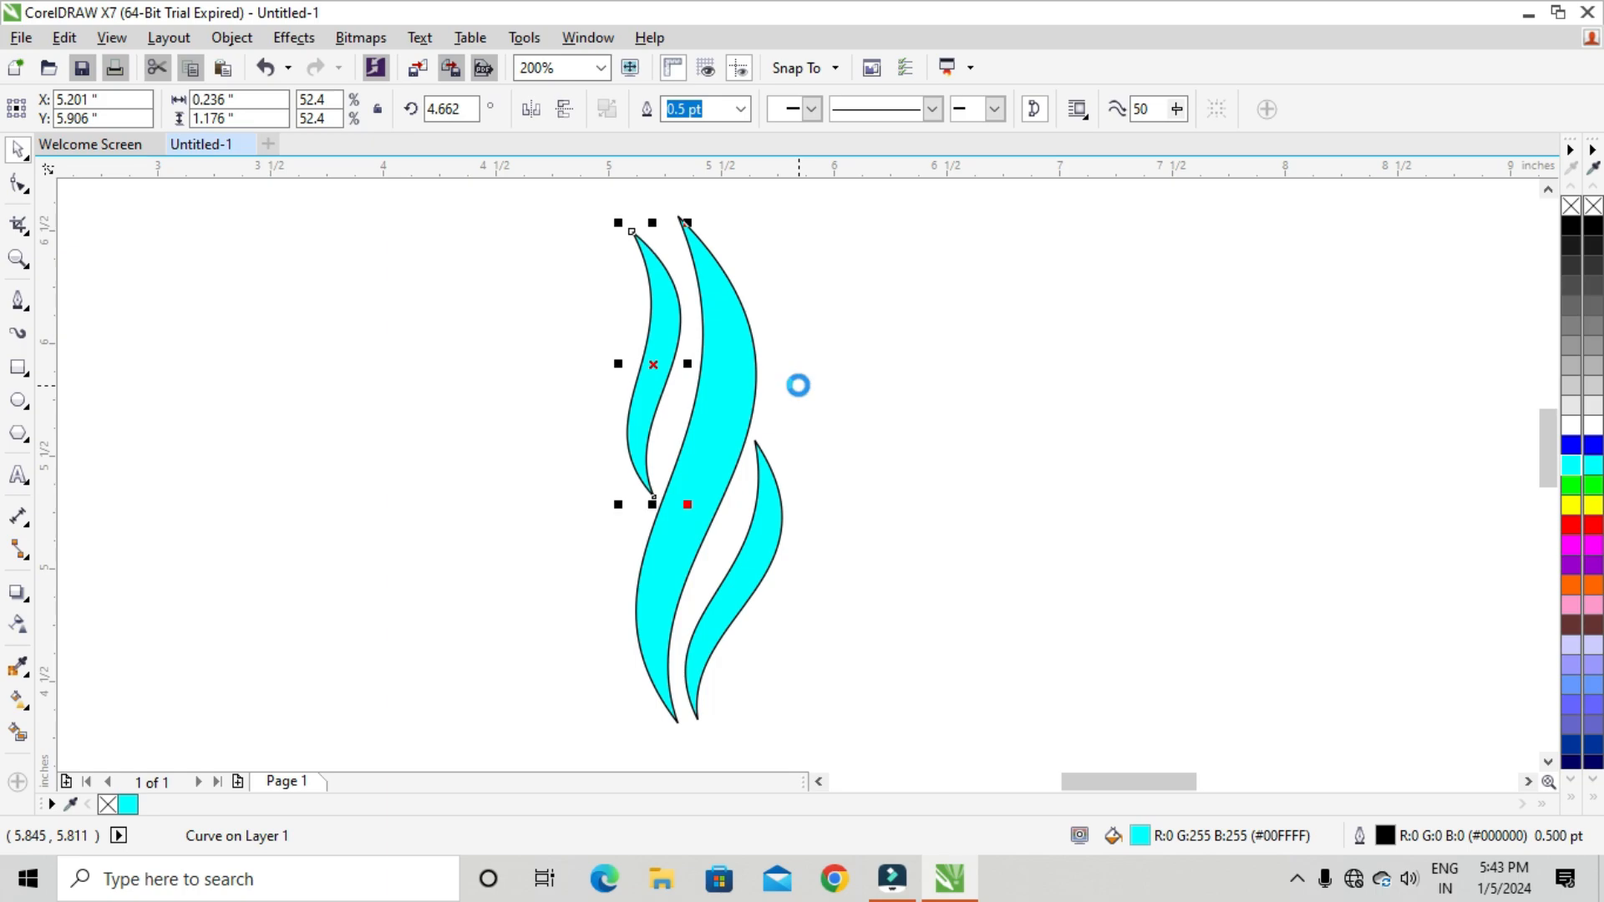
key(Right)
key(Right)
key(Right)
key(Right)
key(Right)
key(Right)
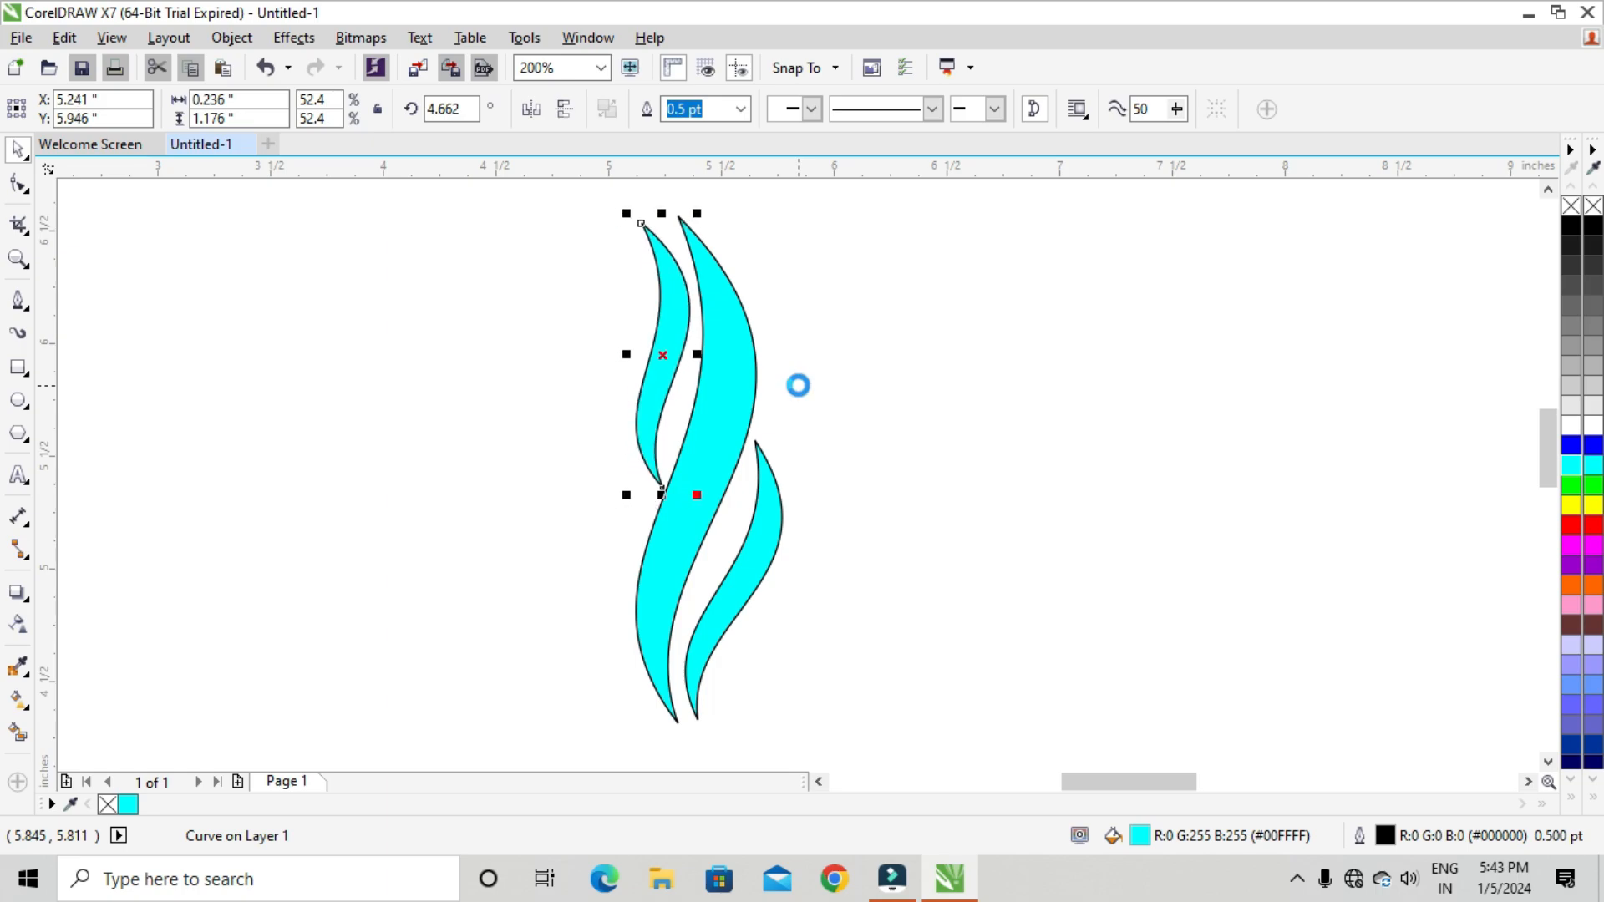
click(925, 422)
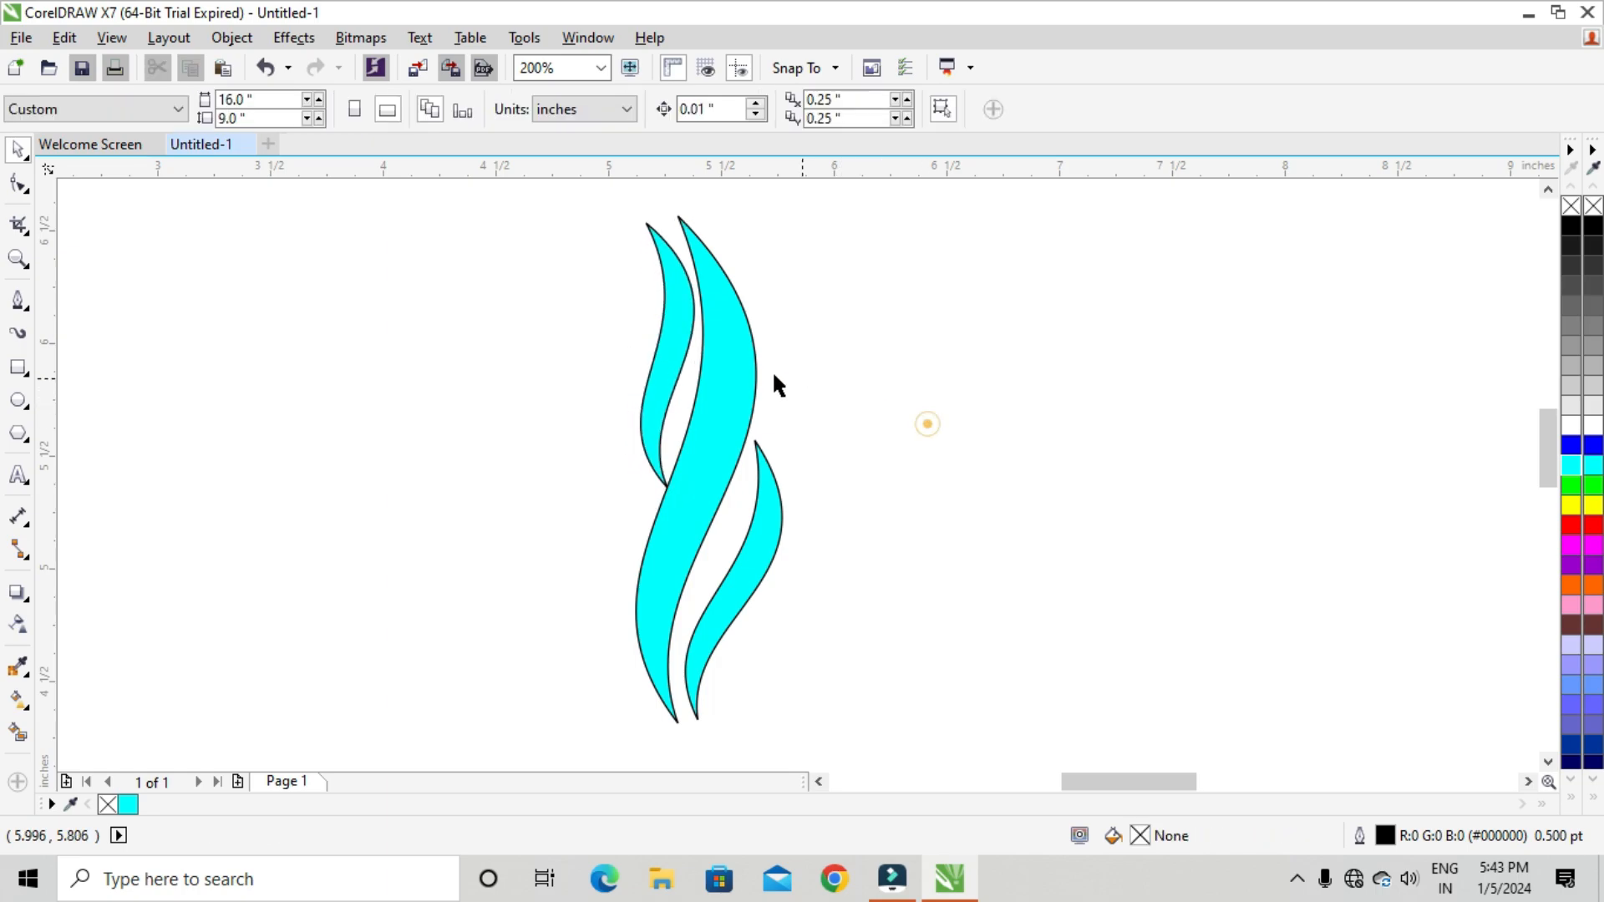
click(677, 353)
key(Left)
click(1034, 450)
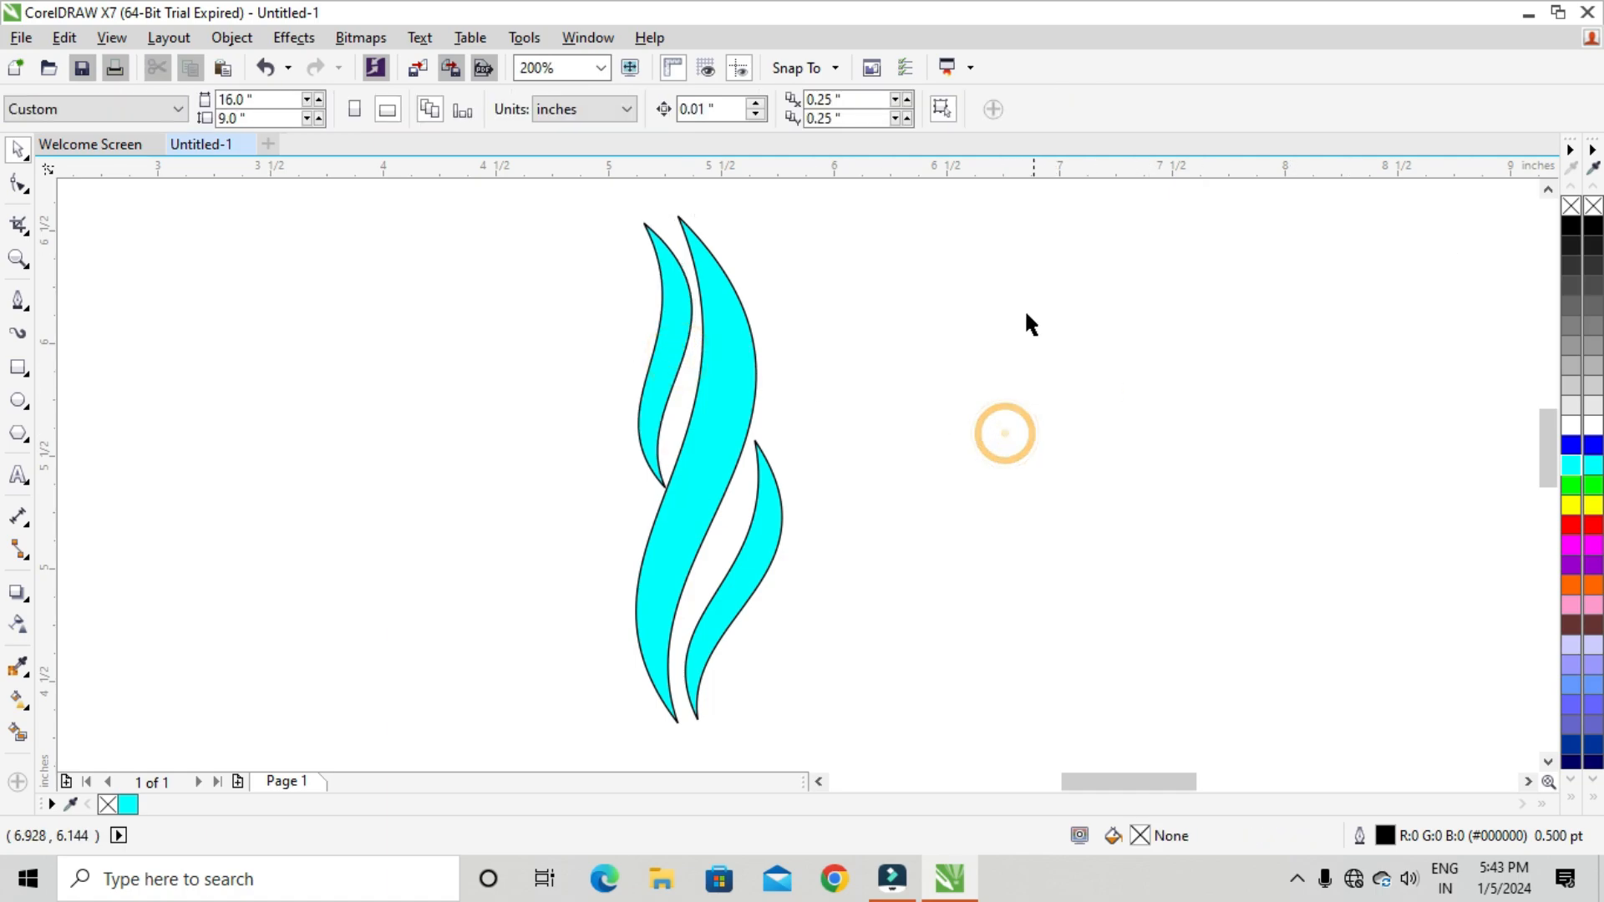
Step: Apply a vertical fountain fill to the main flame, running from cyan at its upper tip to blue at its lower tip
scroll(994, 321, down, 1)
scroll(894, 305, up, 1)
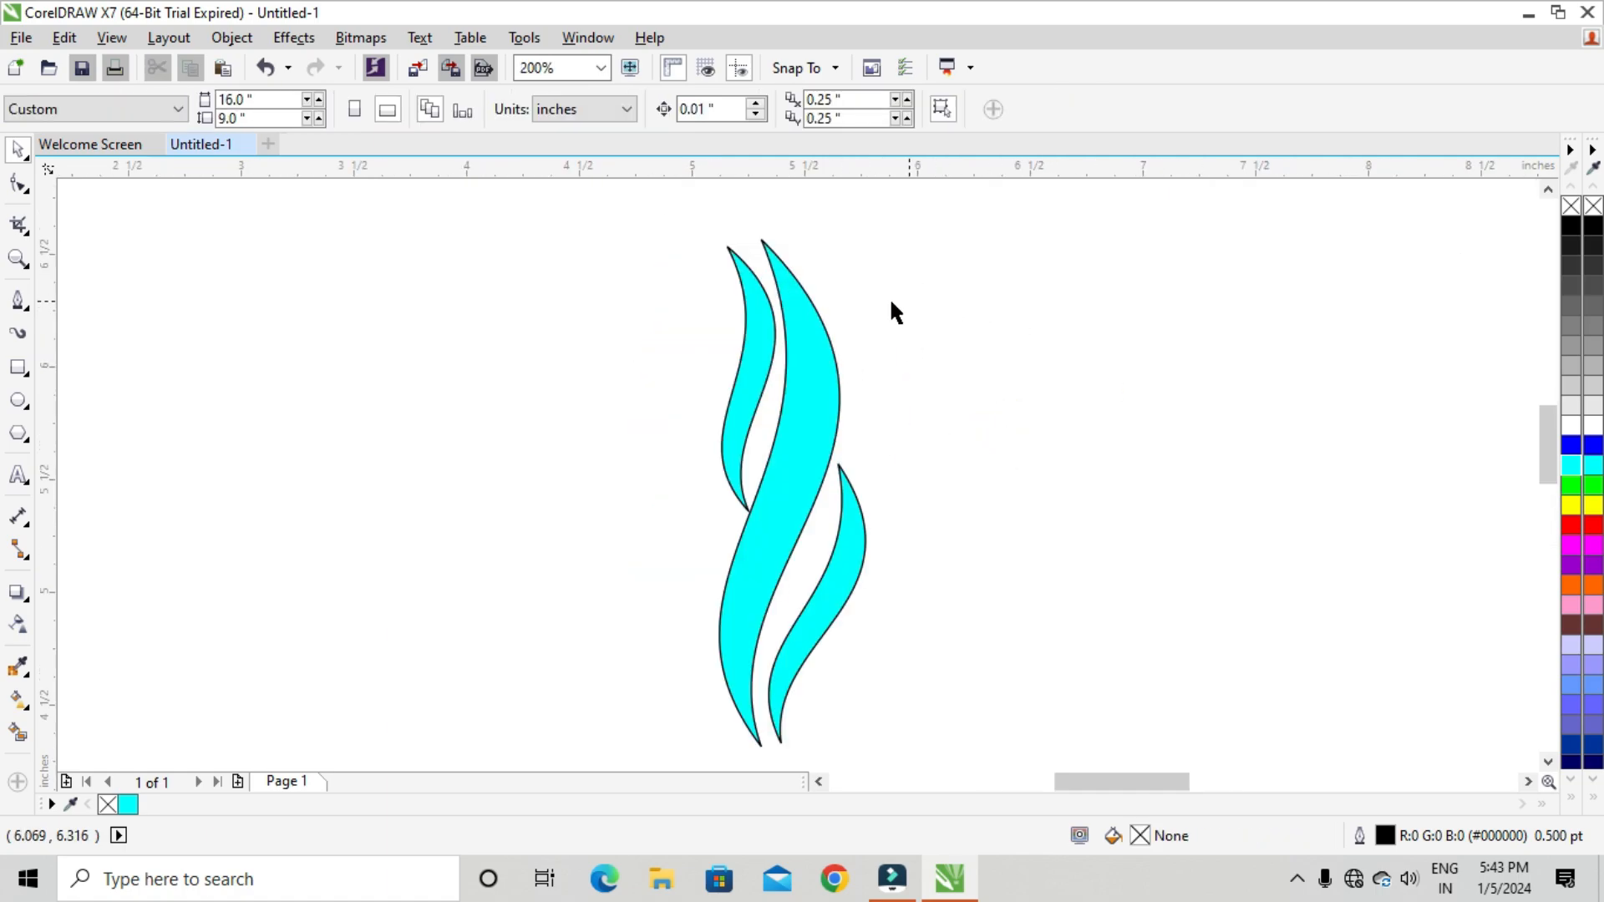
click(26, 702)
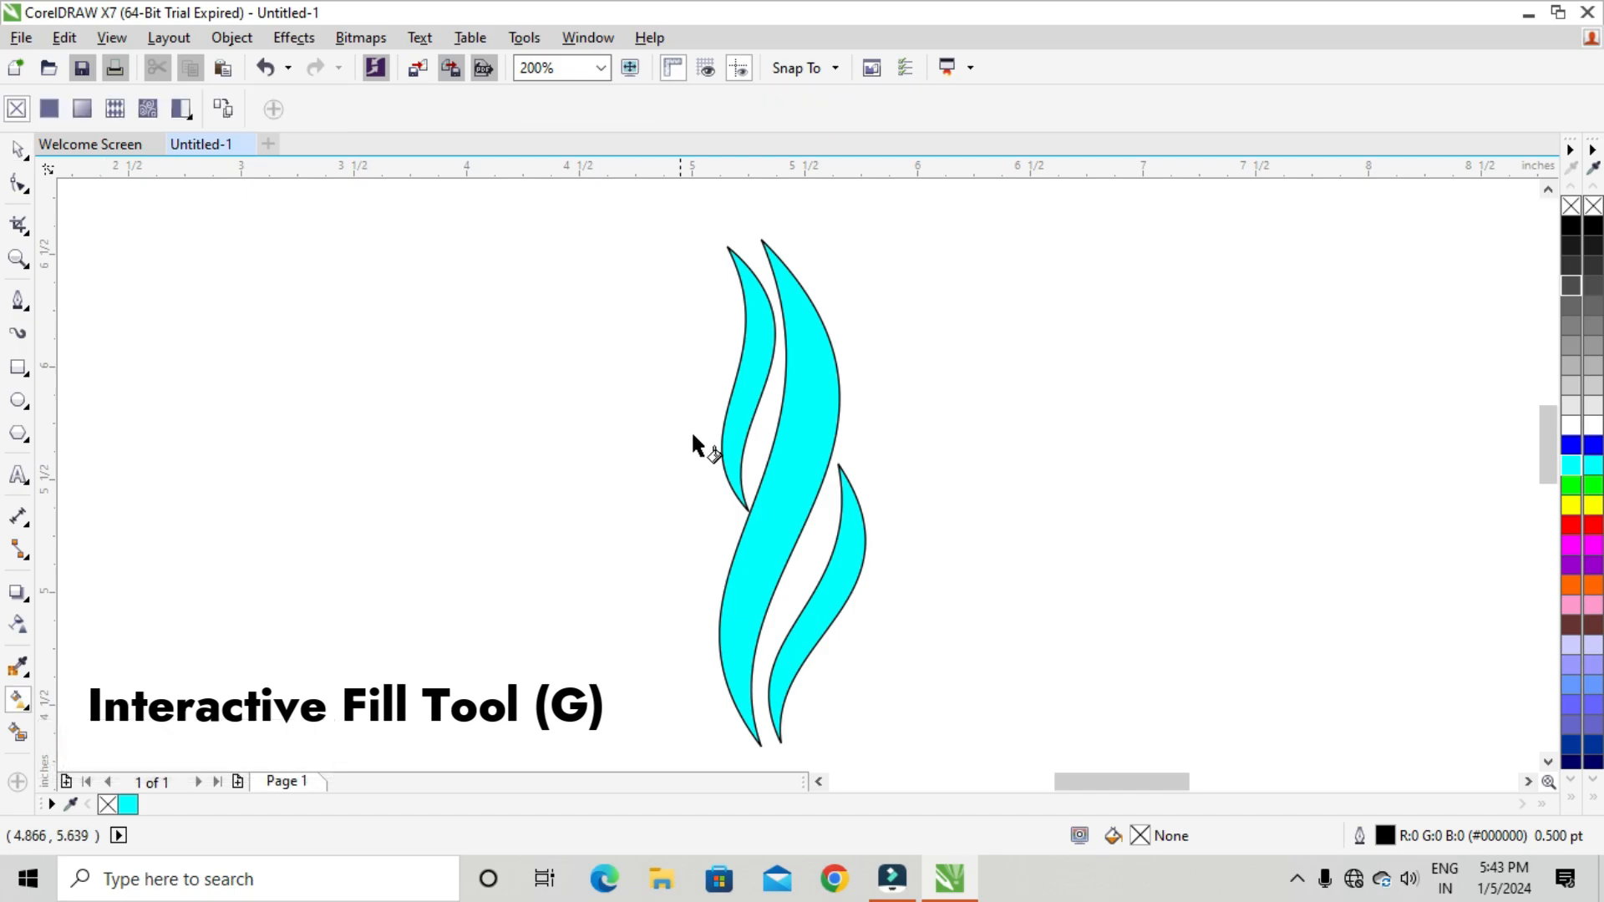
click(763, 255)
drag(760, 238, 760, 743)
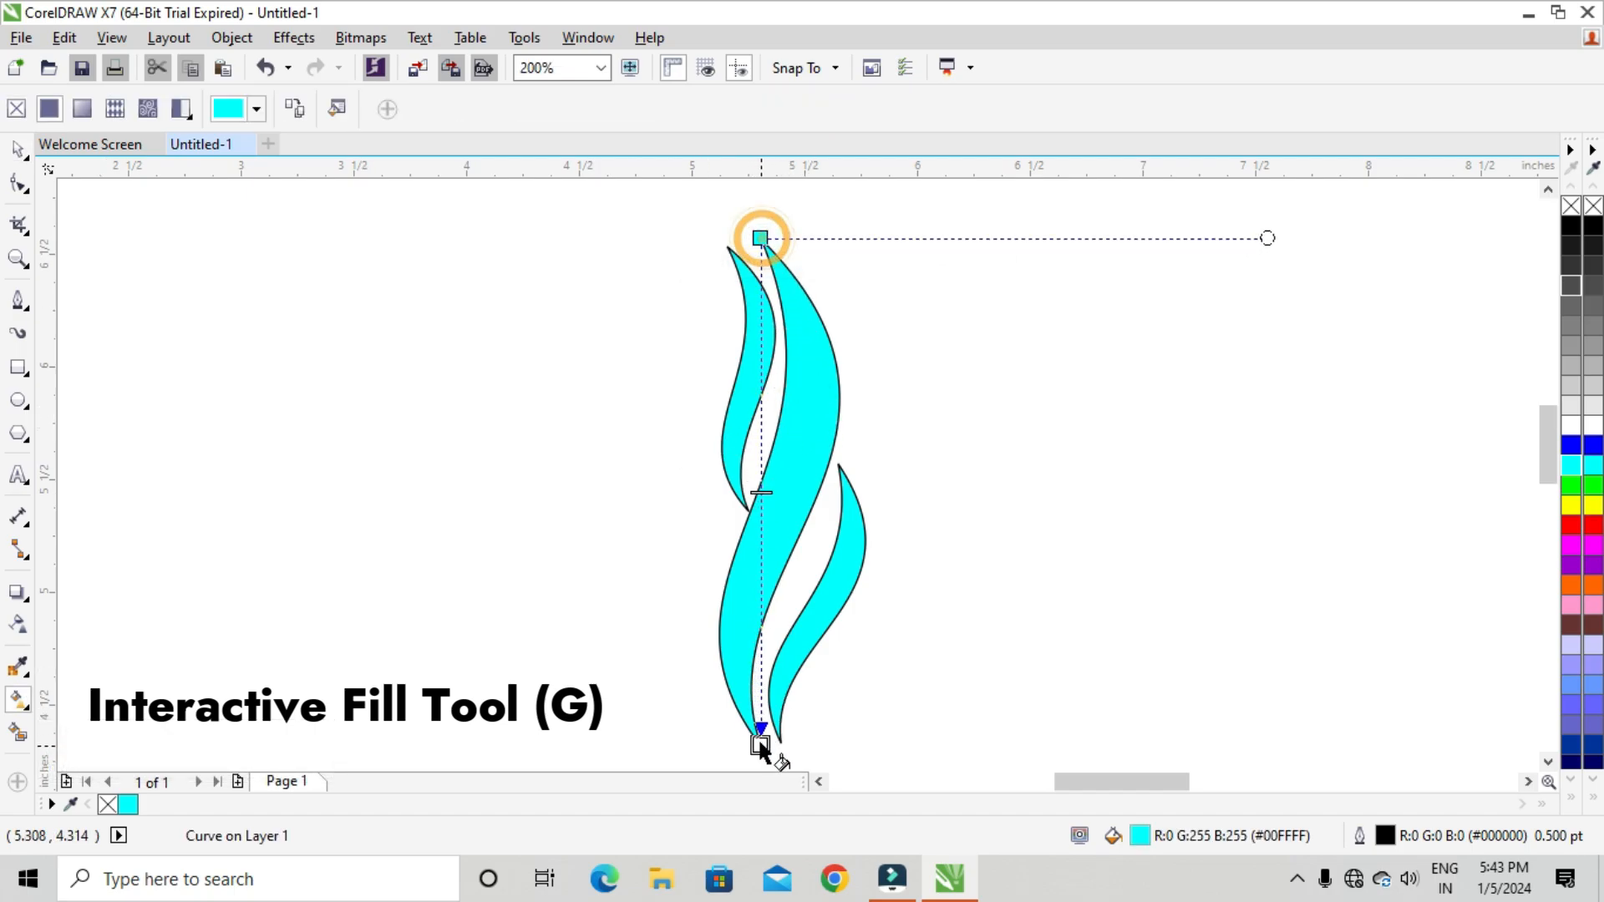
drag(1570, 445, 760, 745)
Step: Repeat the cyan-to-blue fountain fill on the right and left copies
click(815, 607)
key(ctrl+r)
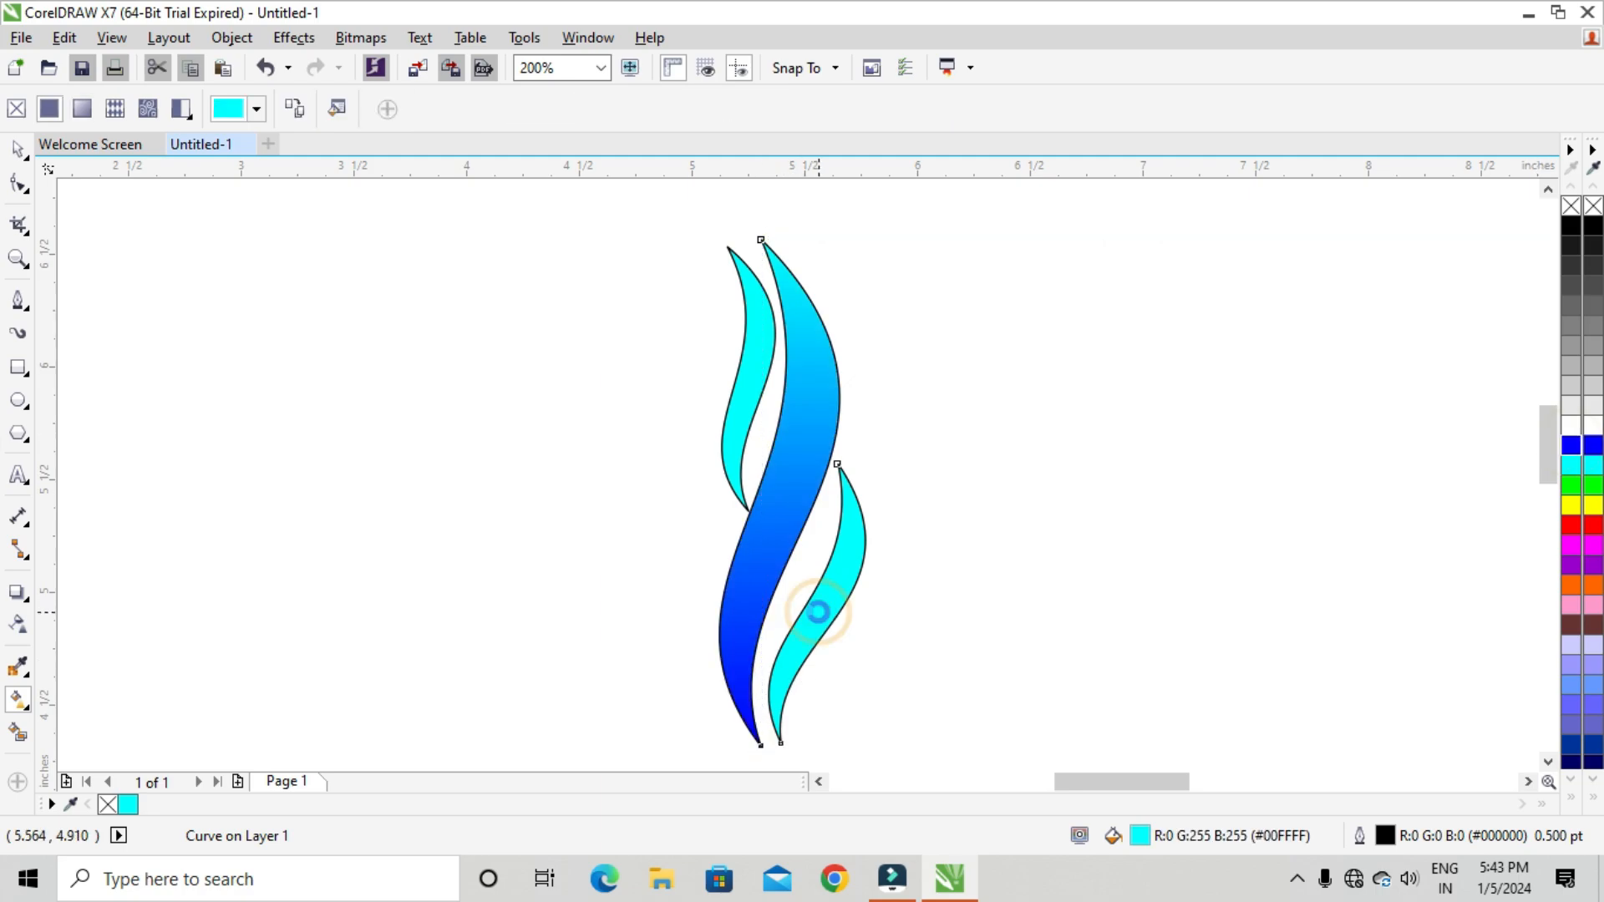
click(725, 418)
key(ctrl+r)
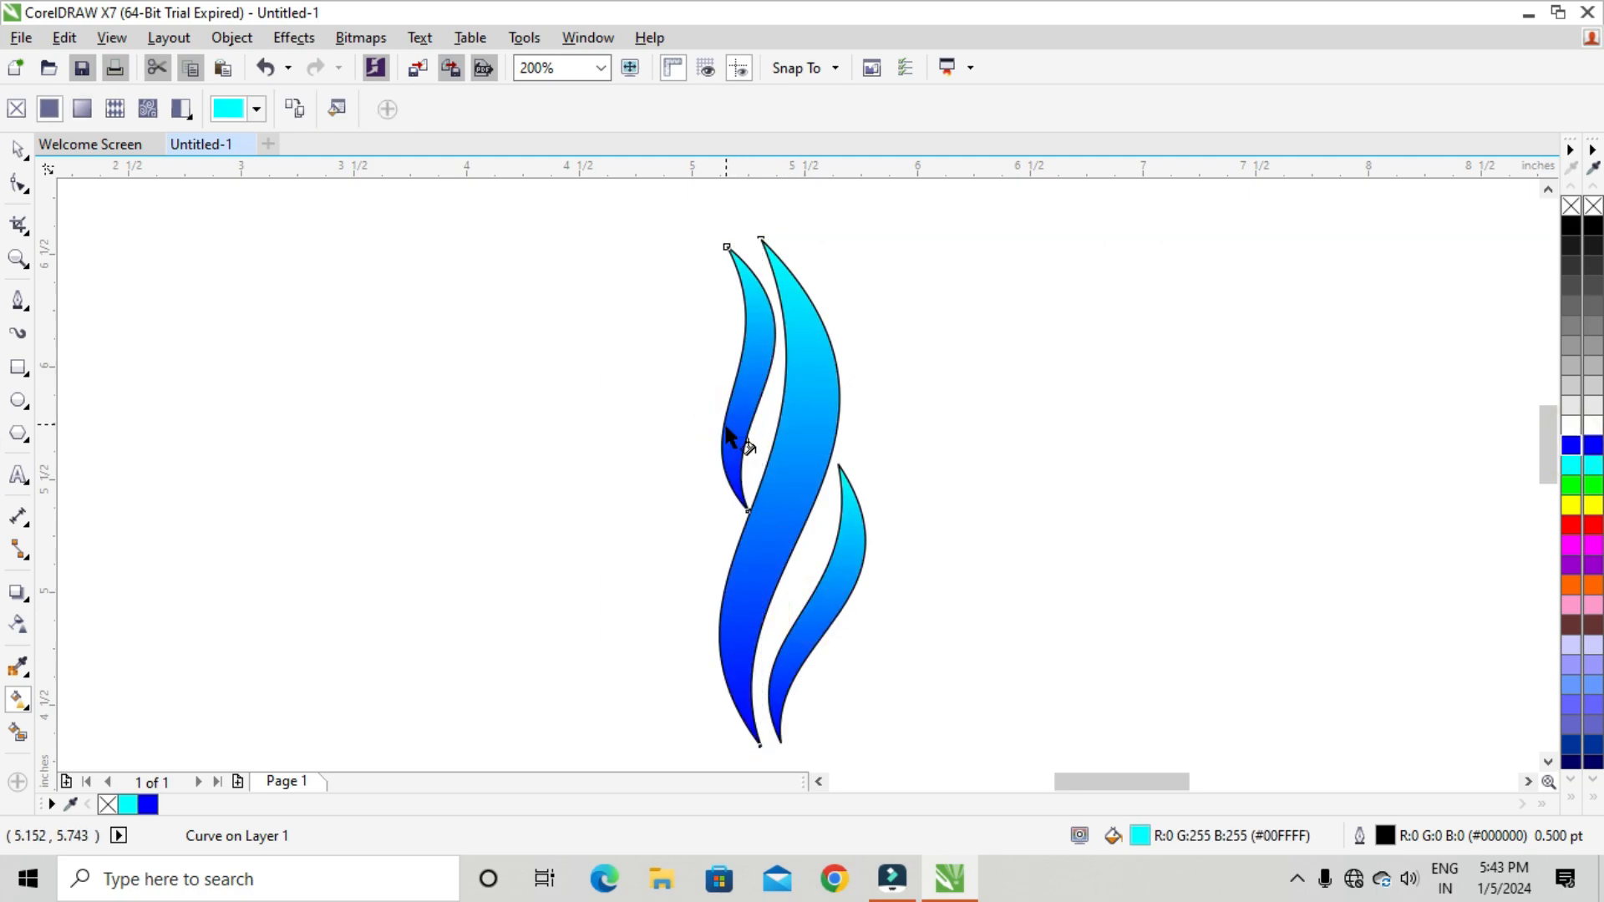
click(832, 586)
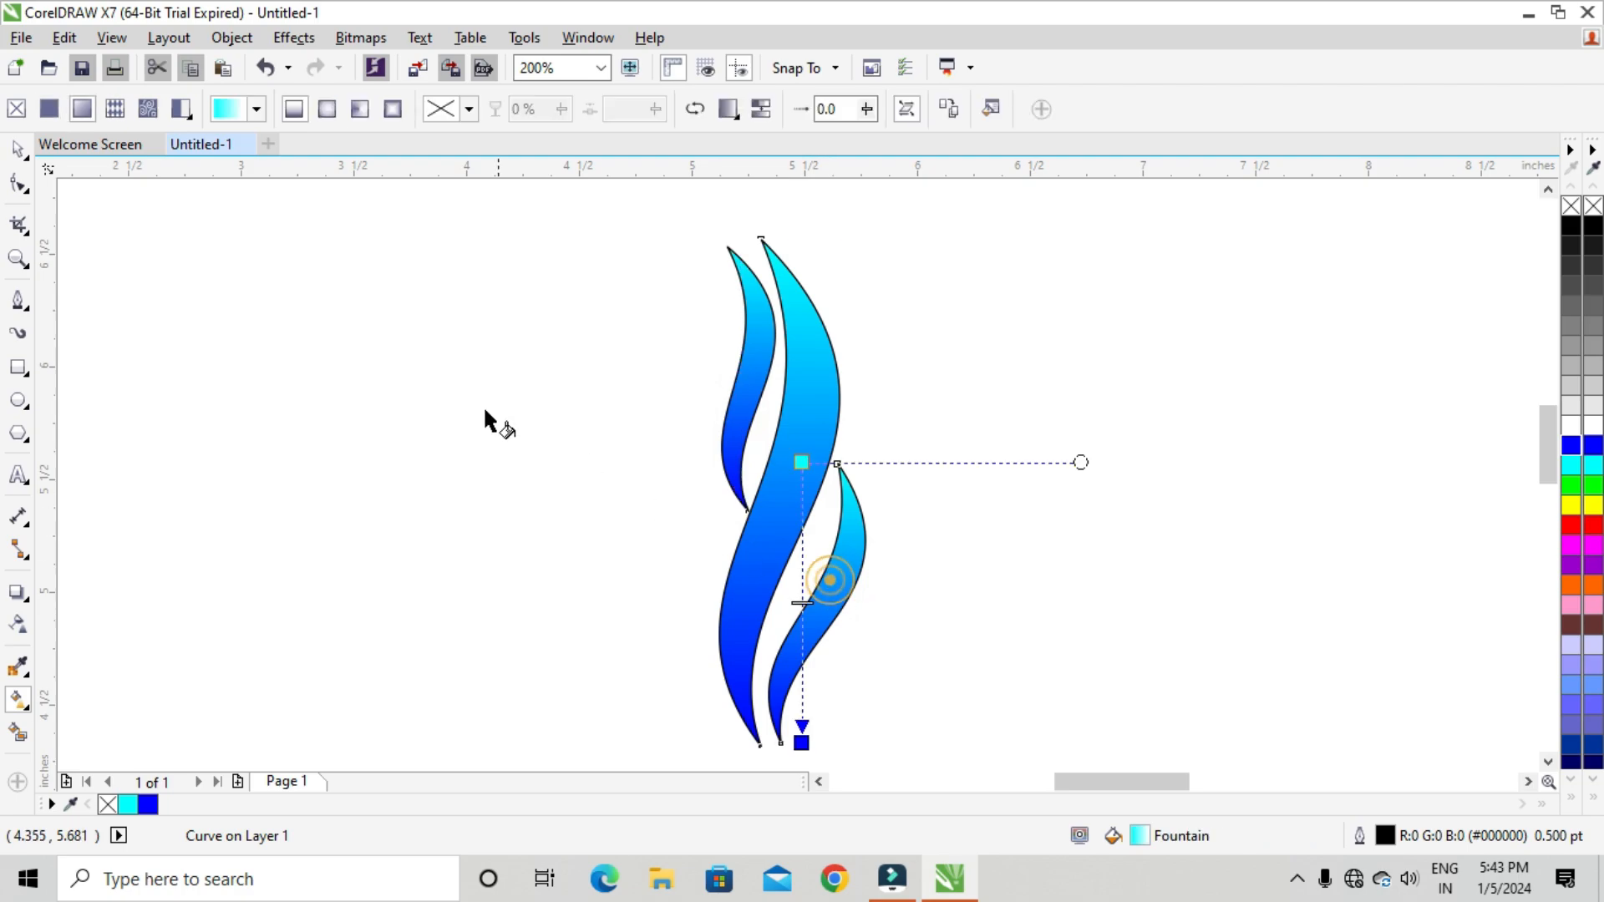
Step: Select all three flame shapes and remove their outlines
click(18, 149)
click(211, 315)
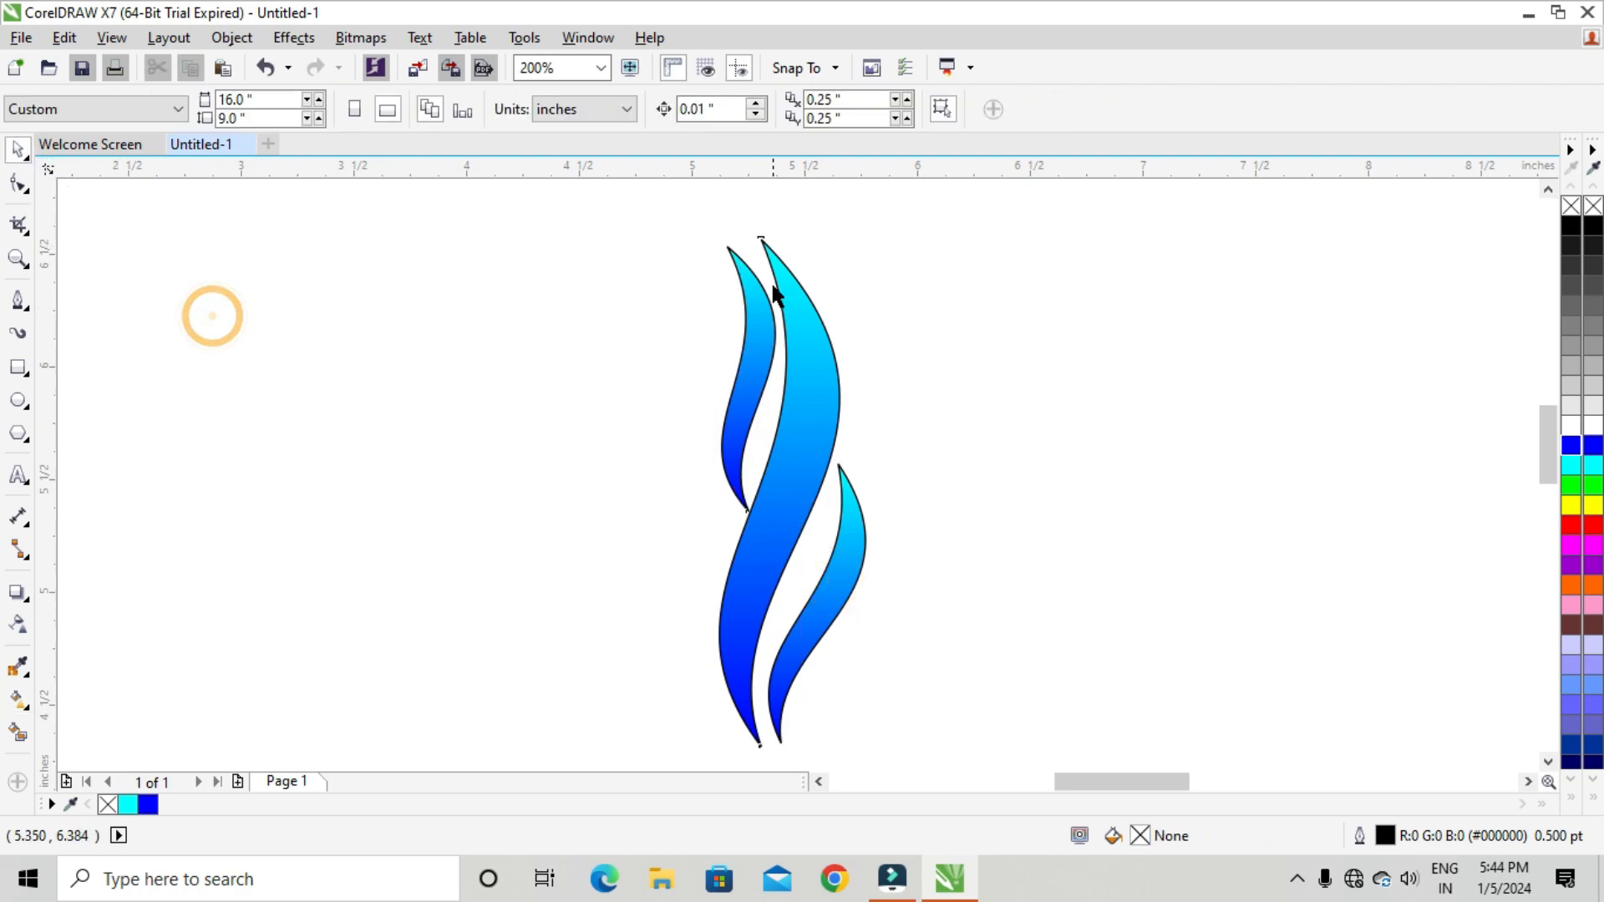
click(754, 316)
right_click(1572, 210)
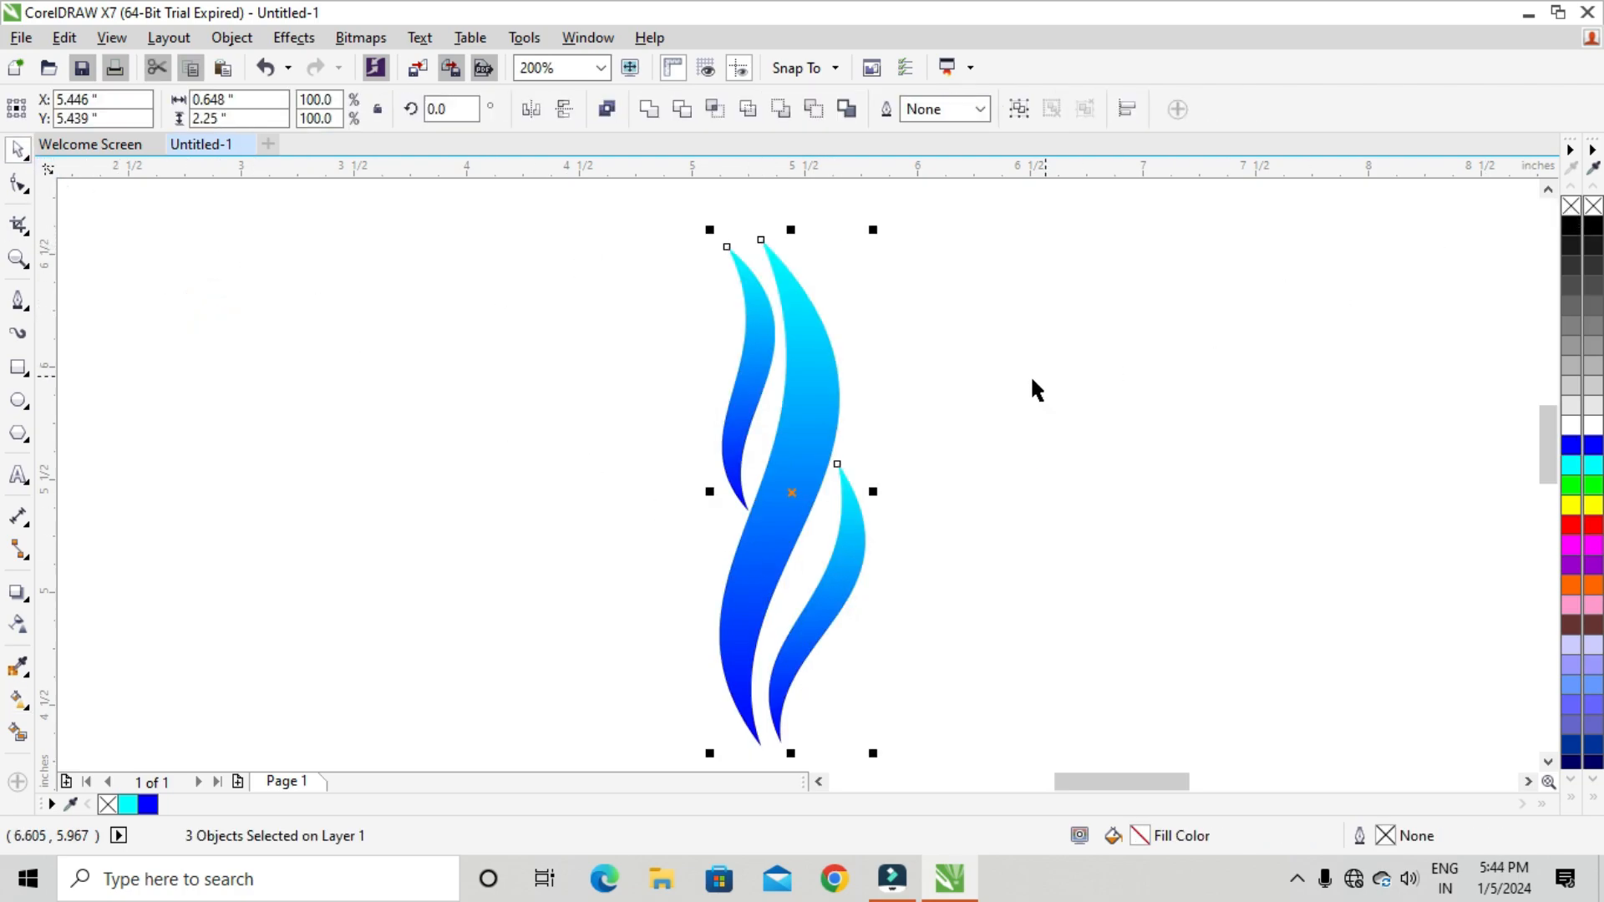
Step: Group the three flame shapes
click(230, 37)
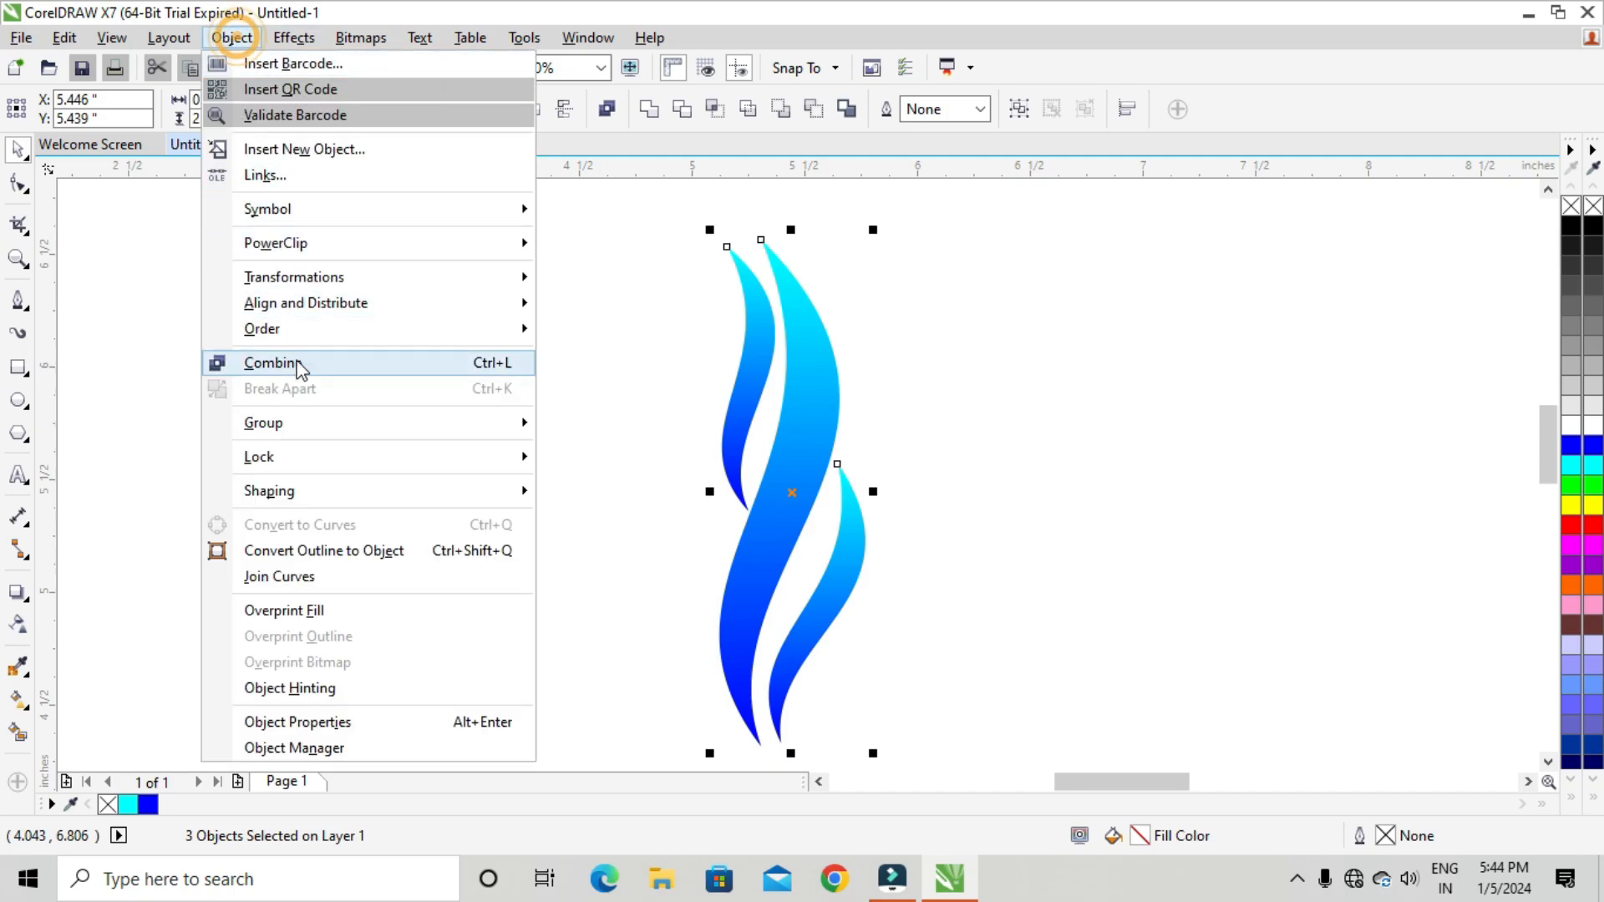
click(304, 420)
click(635, 422)
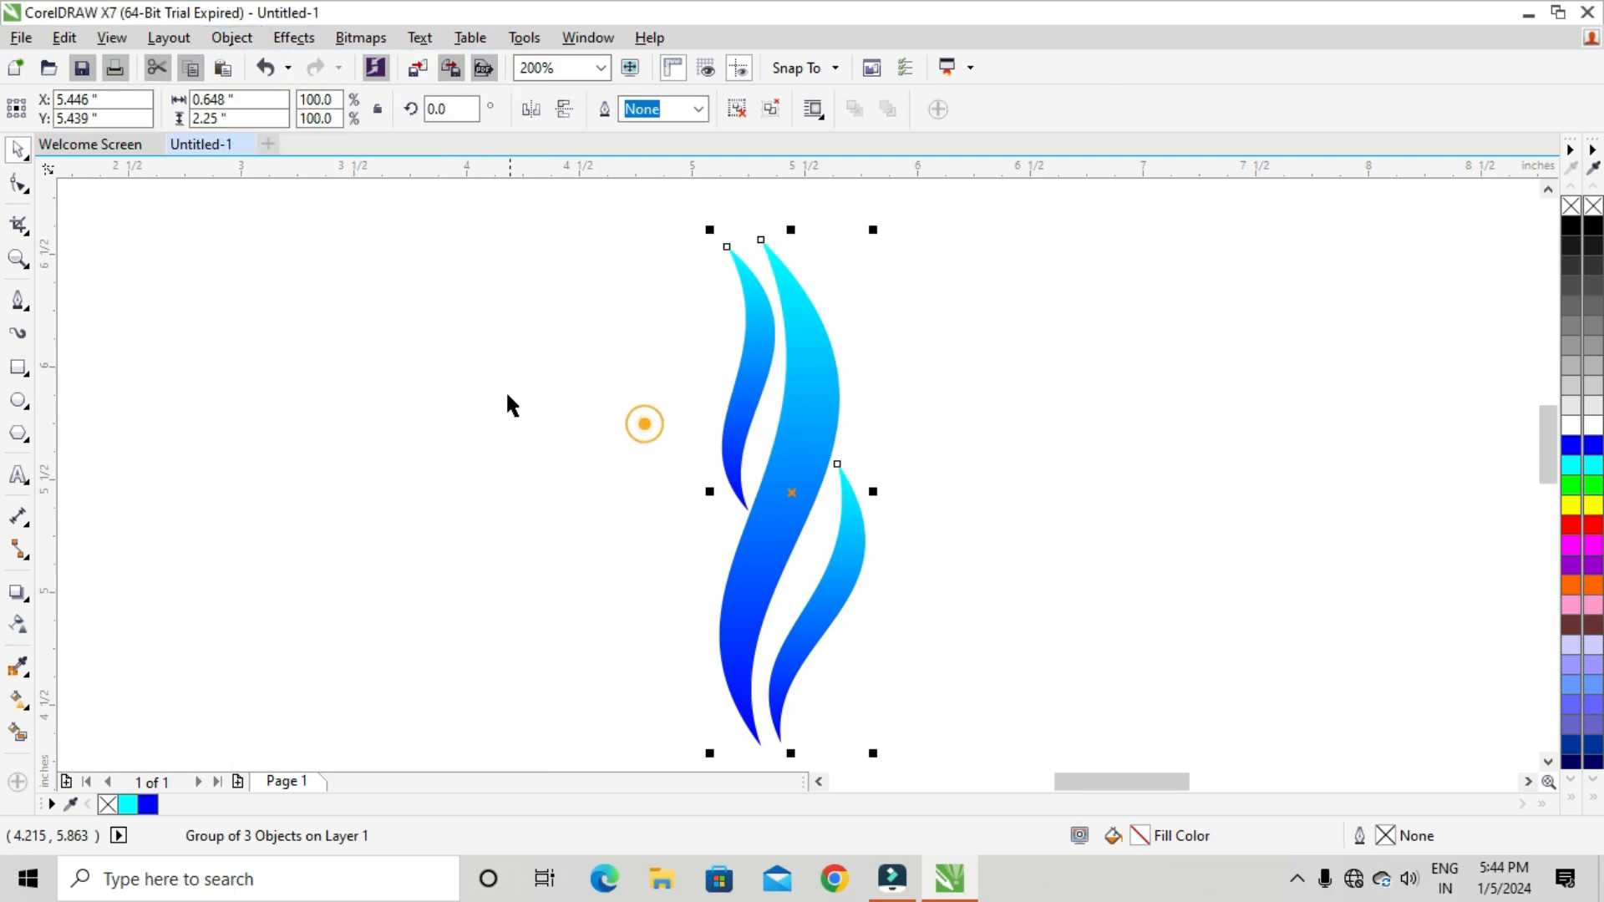
click(507, 396)
Step: Move the flame group about 0.6 inches up and 0.15 inches left, and place a vertically mirrored copy directly below it
scroll(588, 409, down, 1)
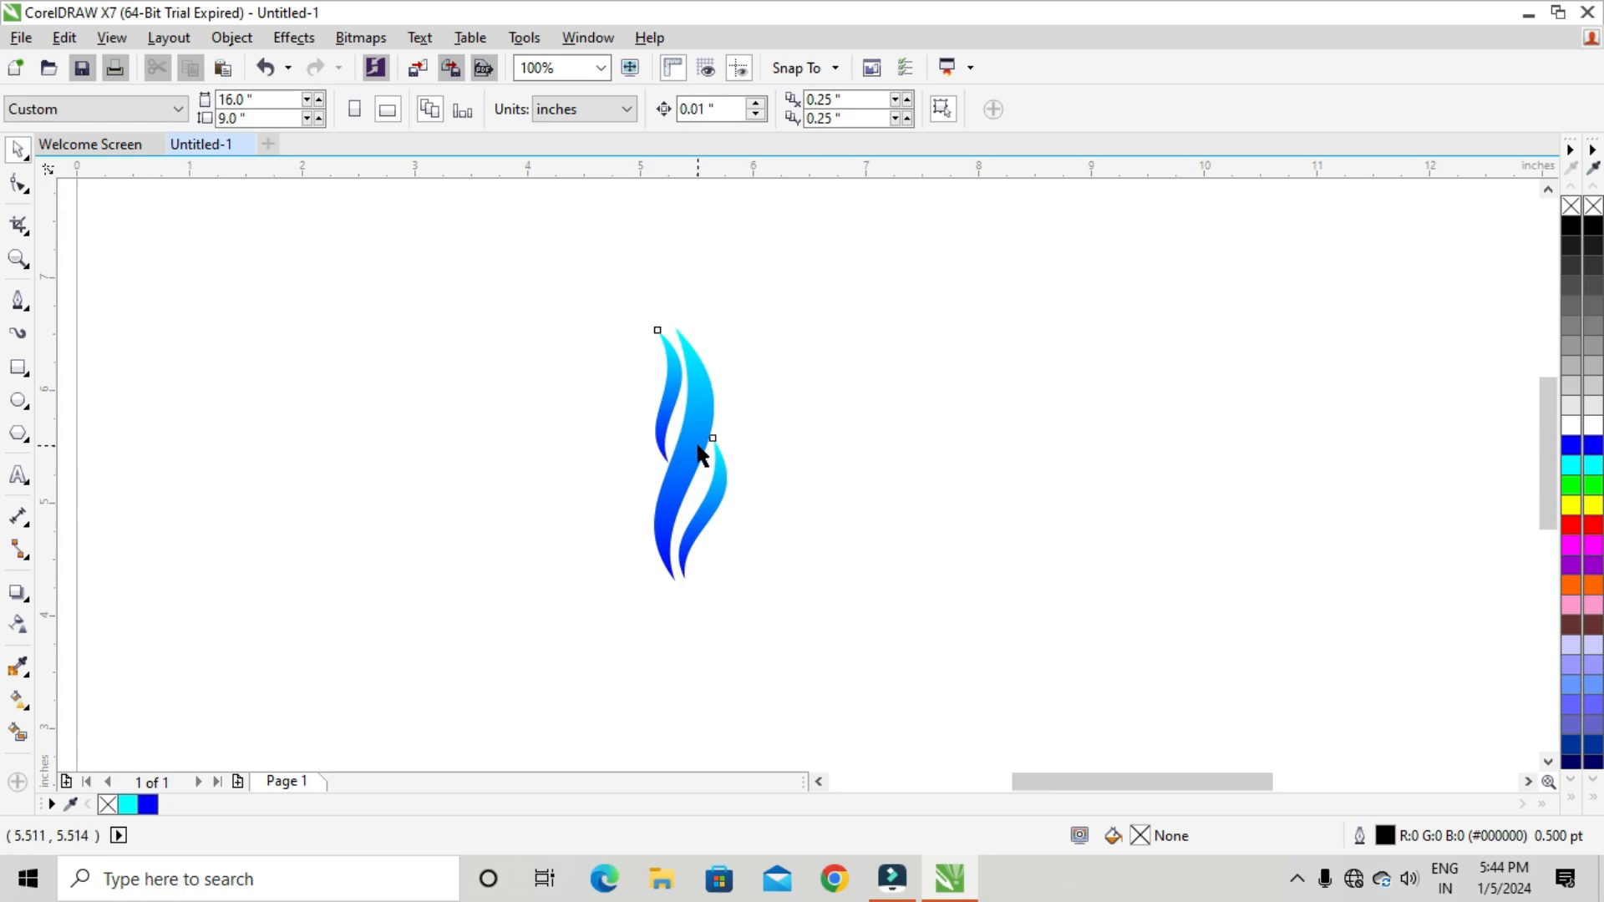
drag(697, 445, 690, 382)
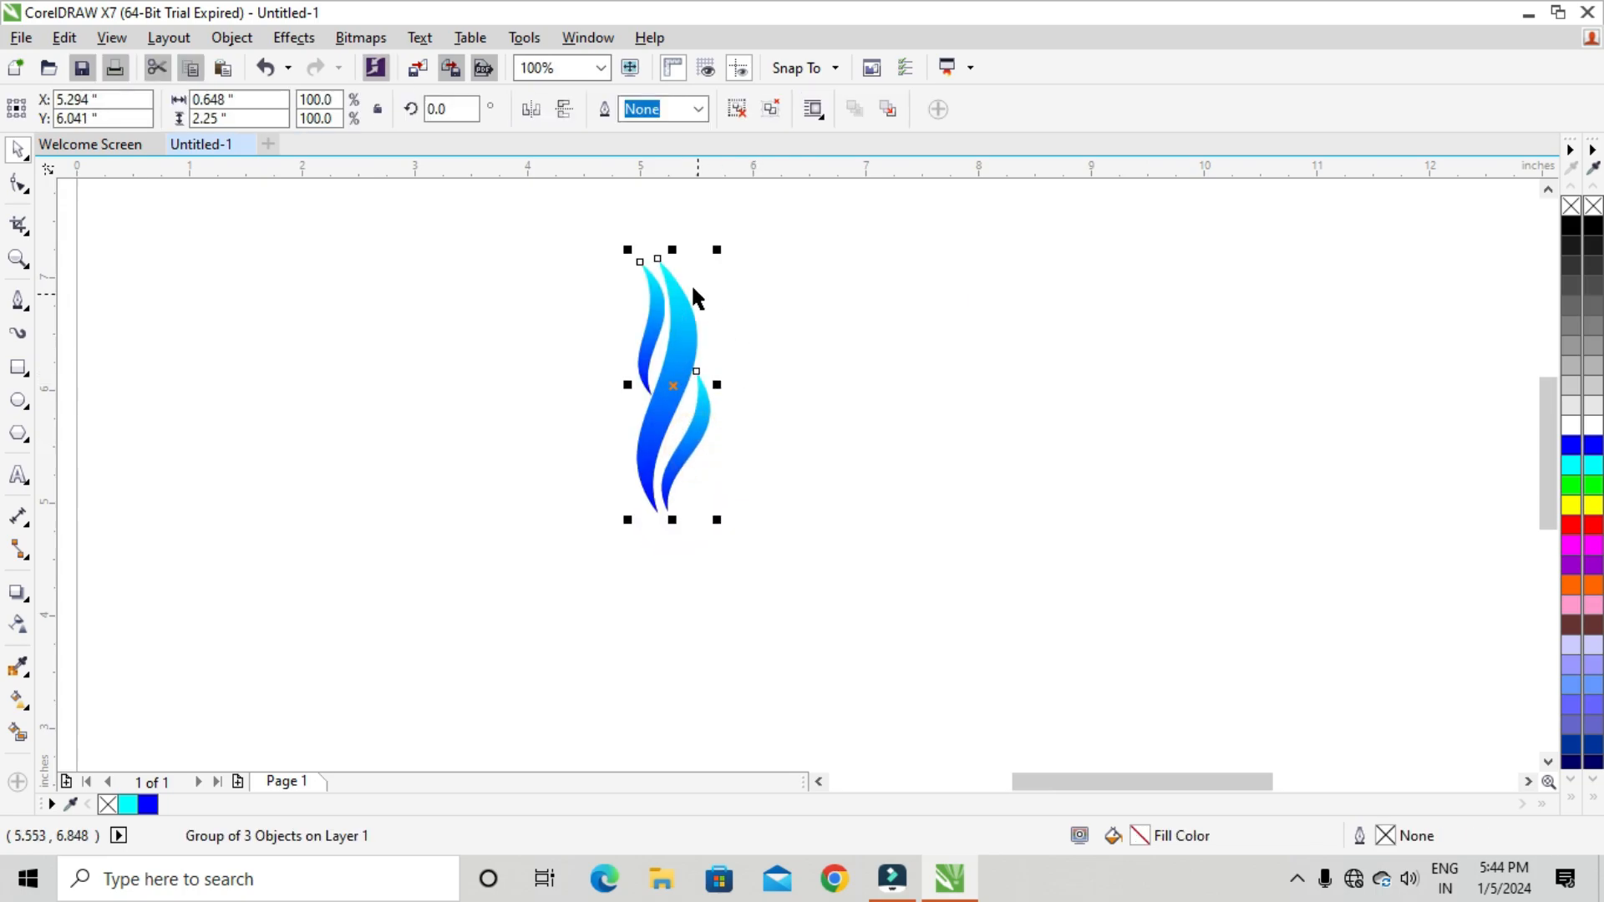
drag(672, 258, 678, 557)
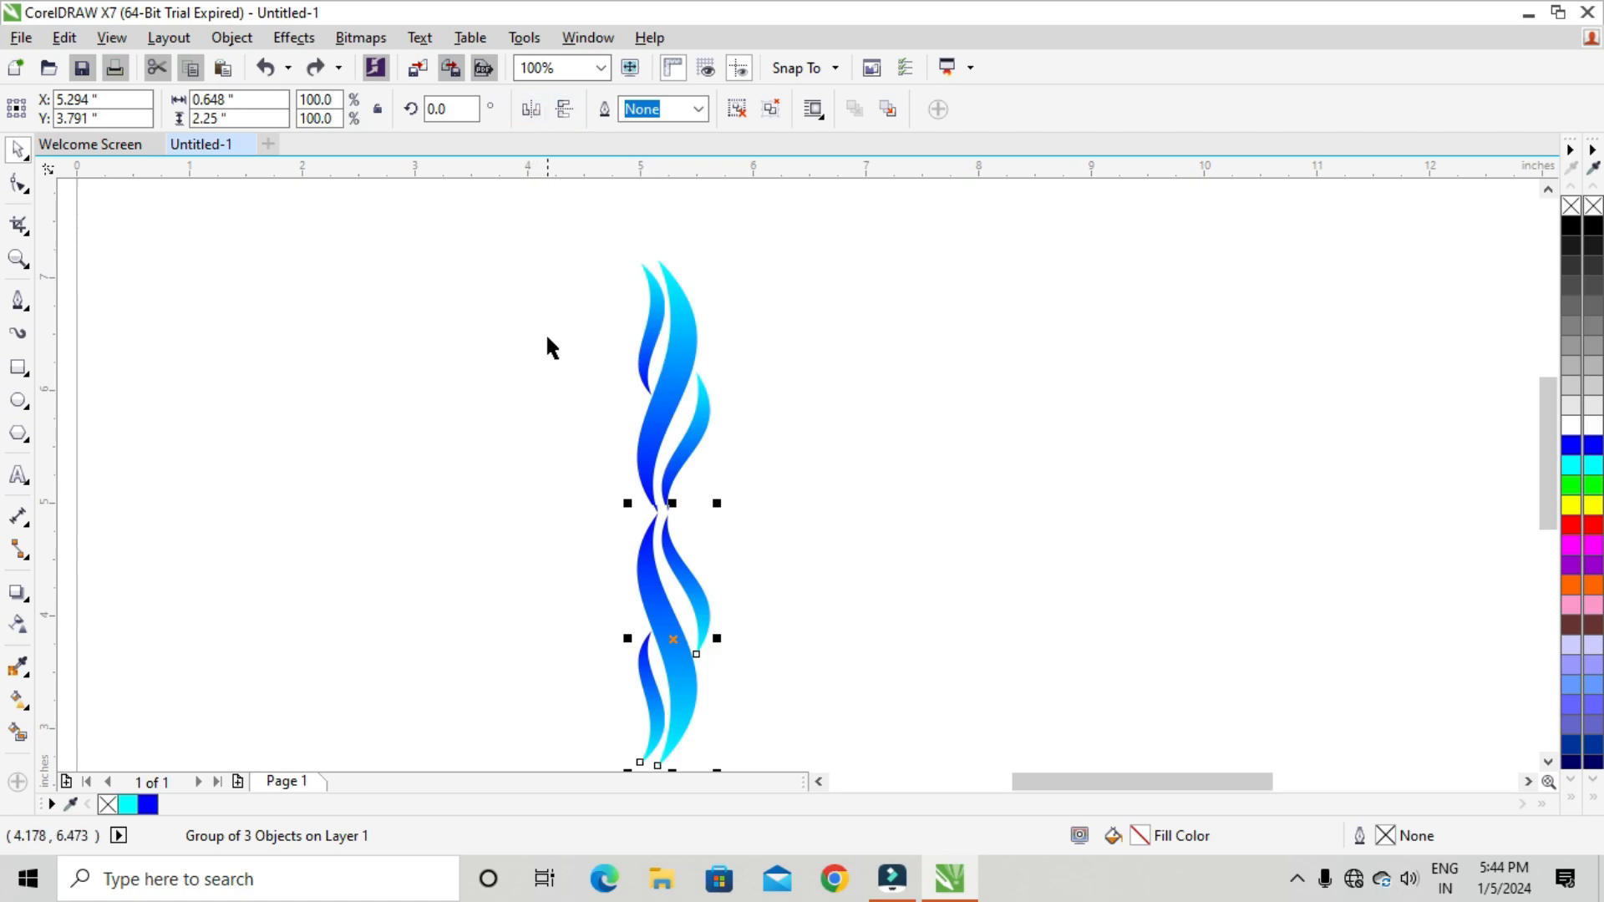
Step: Nudge the mirrored copy 0.18 inches down and flip it horizontally
key(Down)
key(Down)
key(Down)
key(Down)
key(Down)
key(Down)
key(Down)
key(Down)
key(Down)
key(Down)
key(Down)
key(Down)
key(Down)
key(Down)
key(Down)
key(Down)
key(Down)
key(Down)
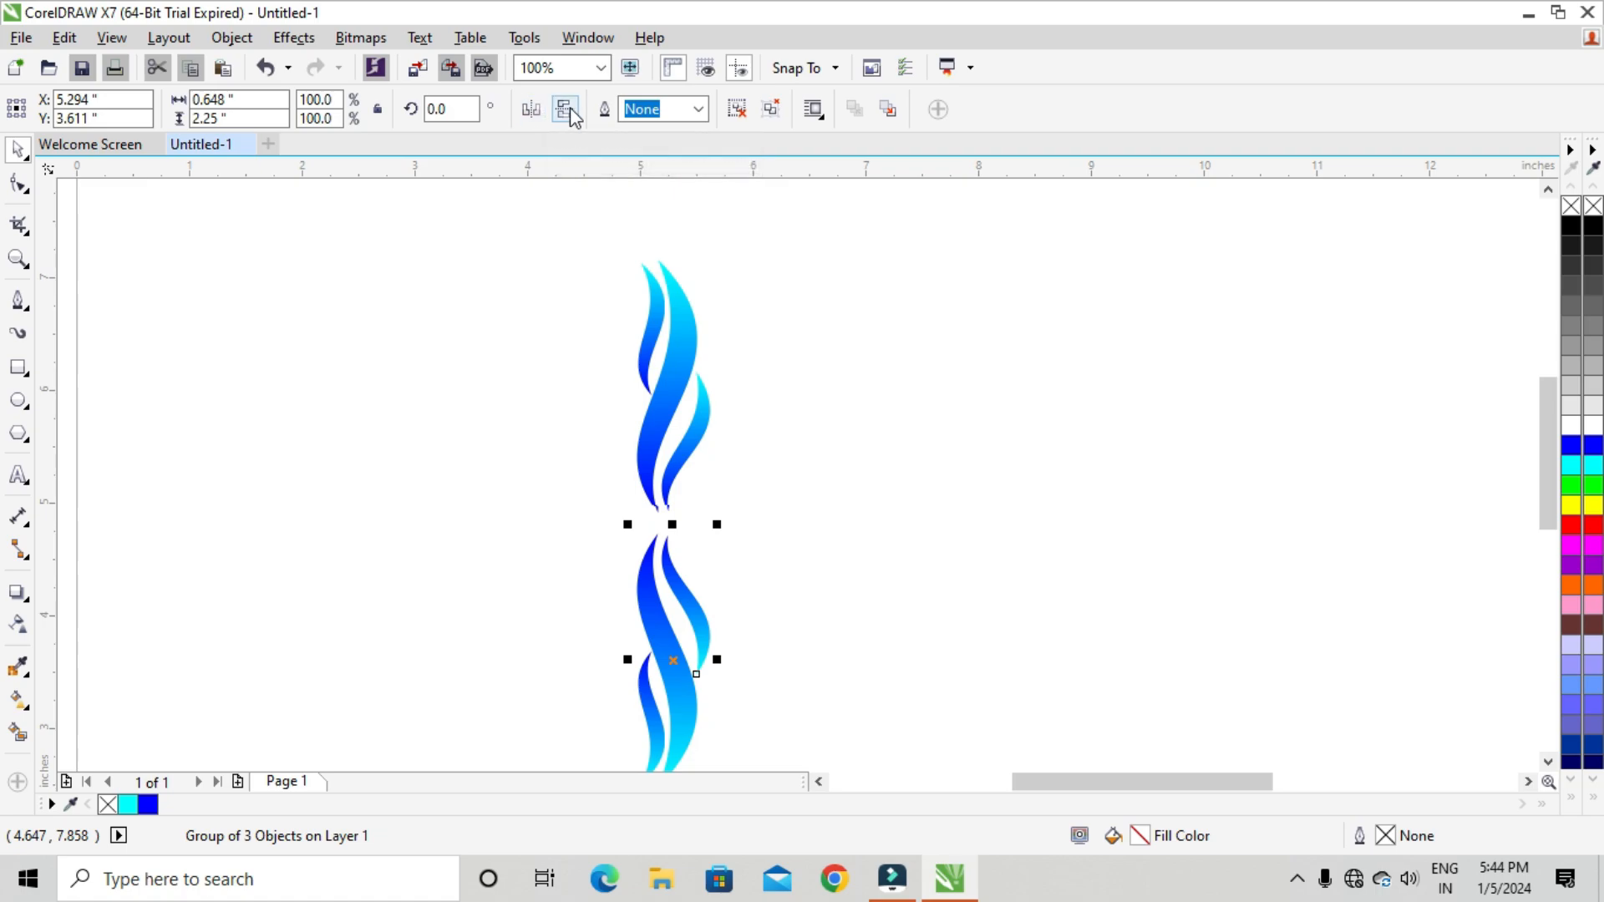
click(528, 109)
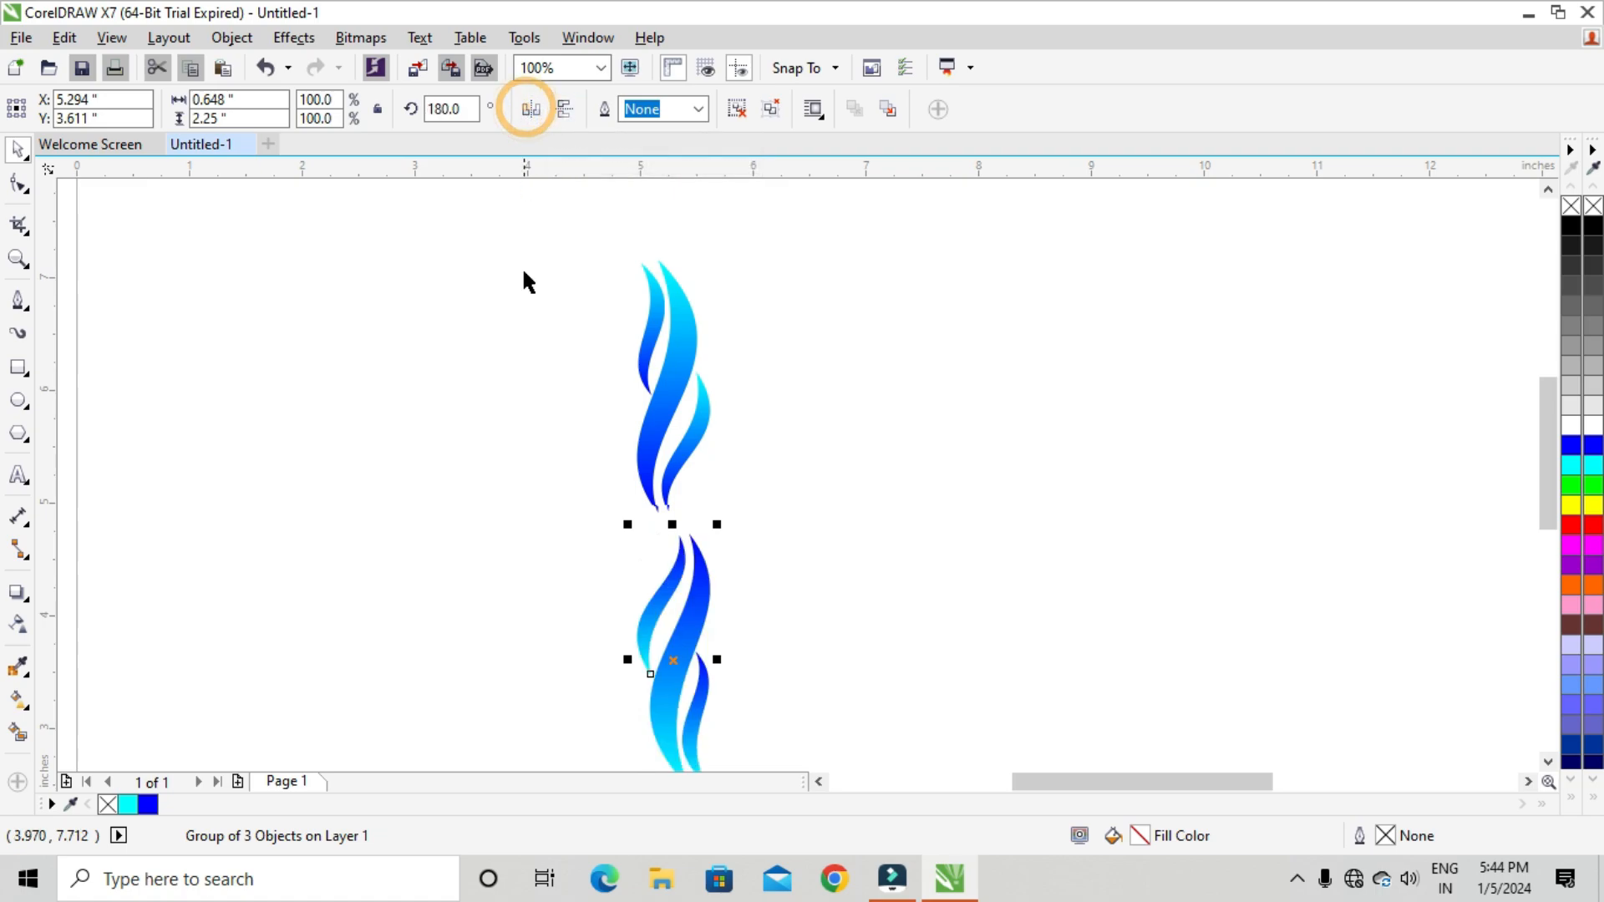
click(485, 386)
Step: Select the upper and lower flame groups and group them together
scroll(654, 371, down, 2)
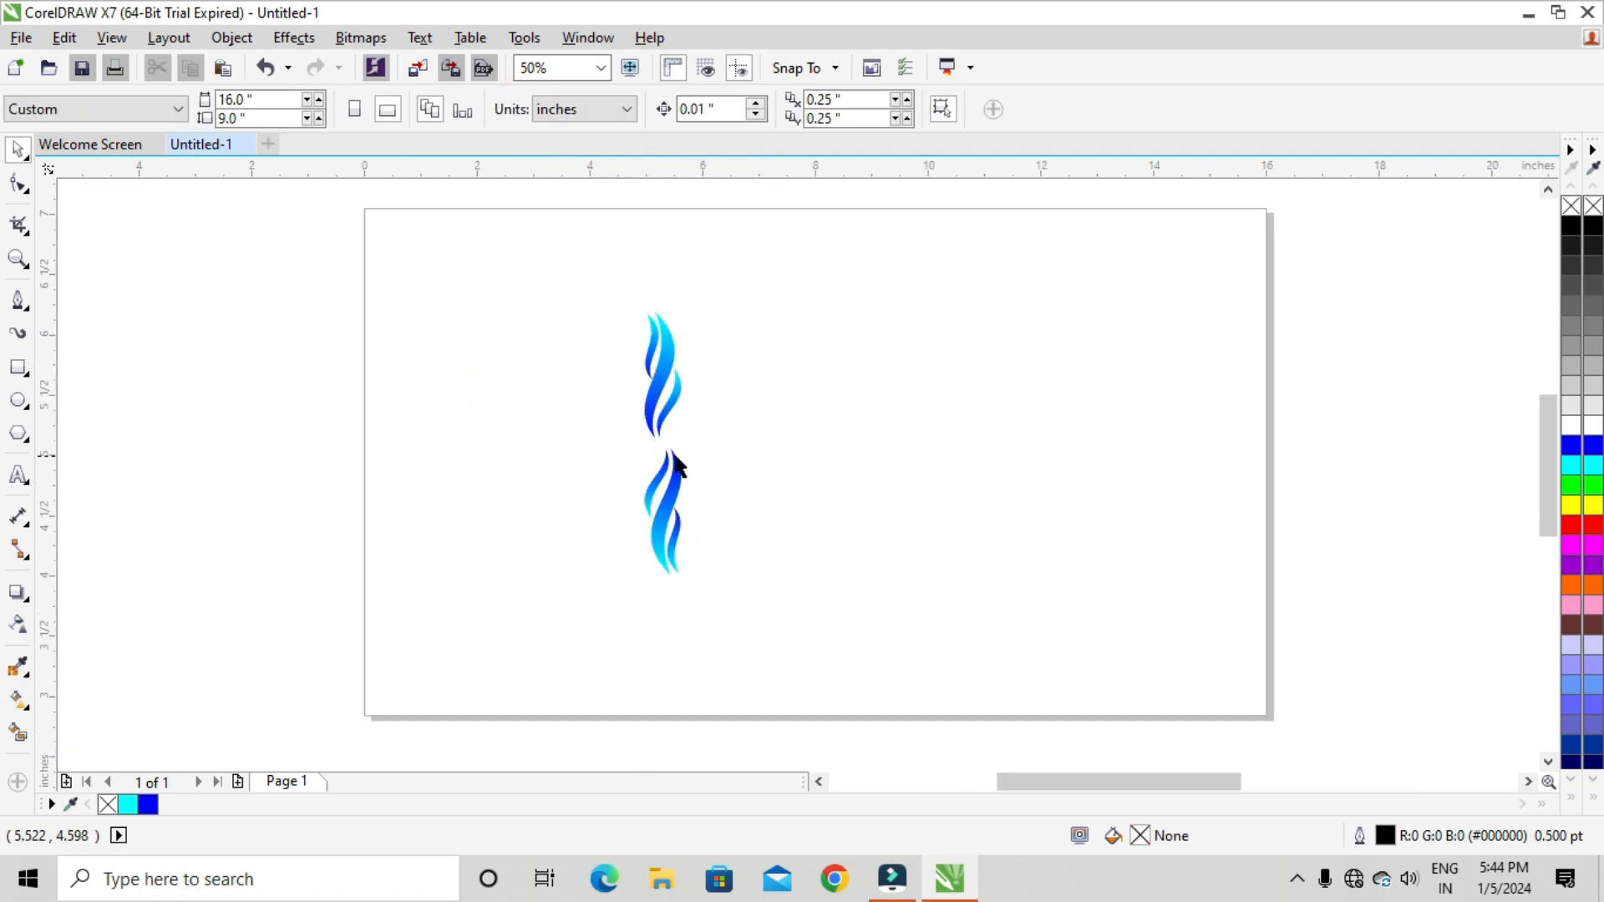
scroll(674, 458, up, 2)
key(ctrl+a)
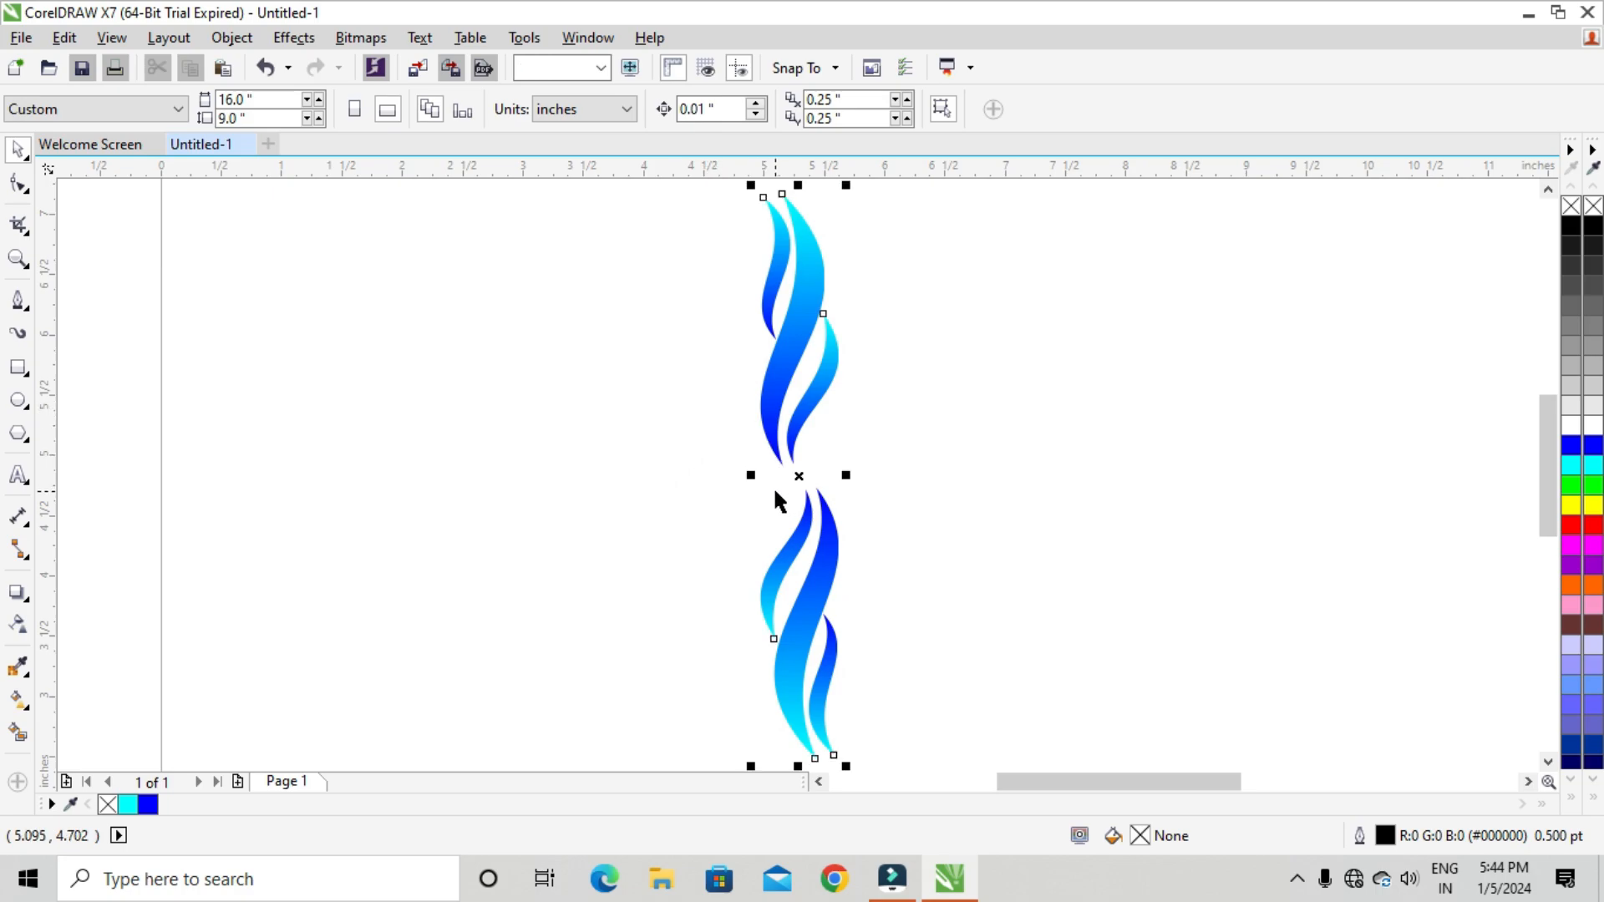
key(ctrl+g)
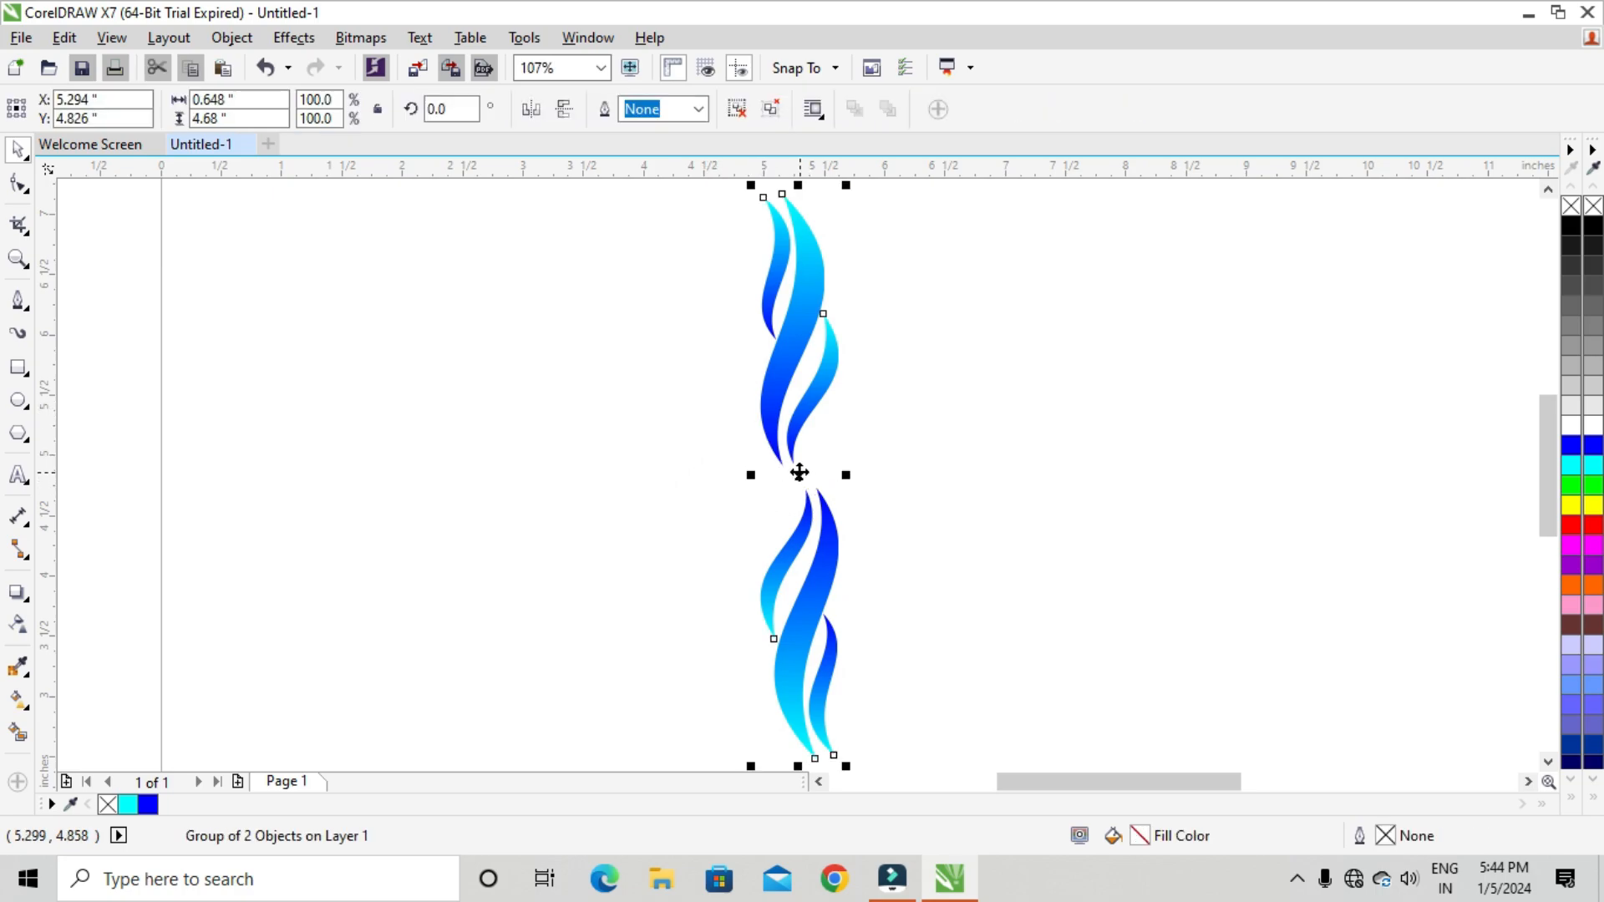
Step: Rotate a copy of the flame pair 60 degrees counterclockwise about its centre and repeat it to complete a six-armed emblem
click(800, 472)
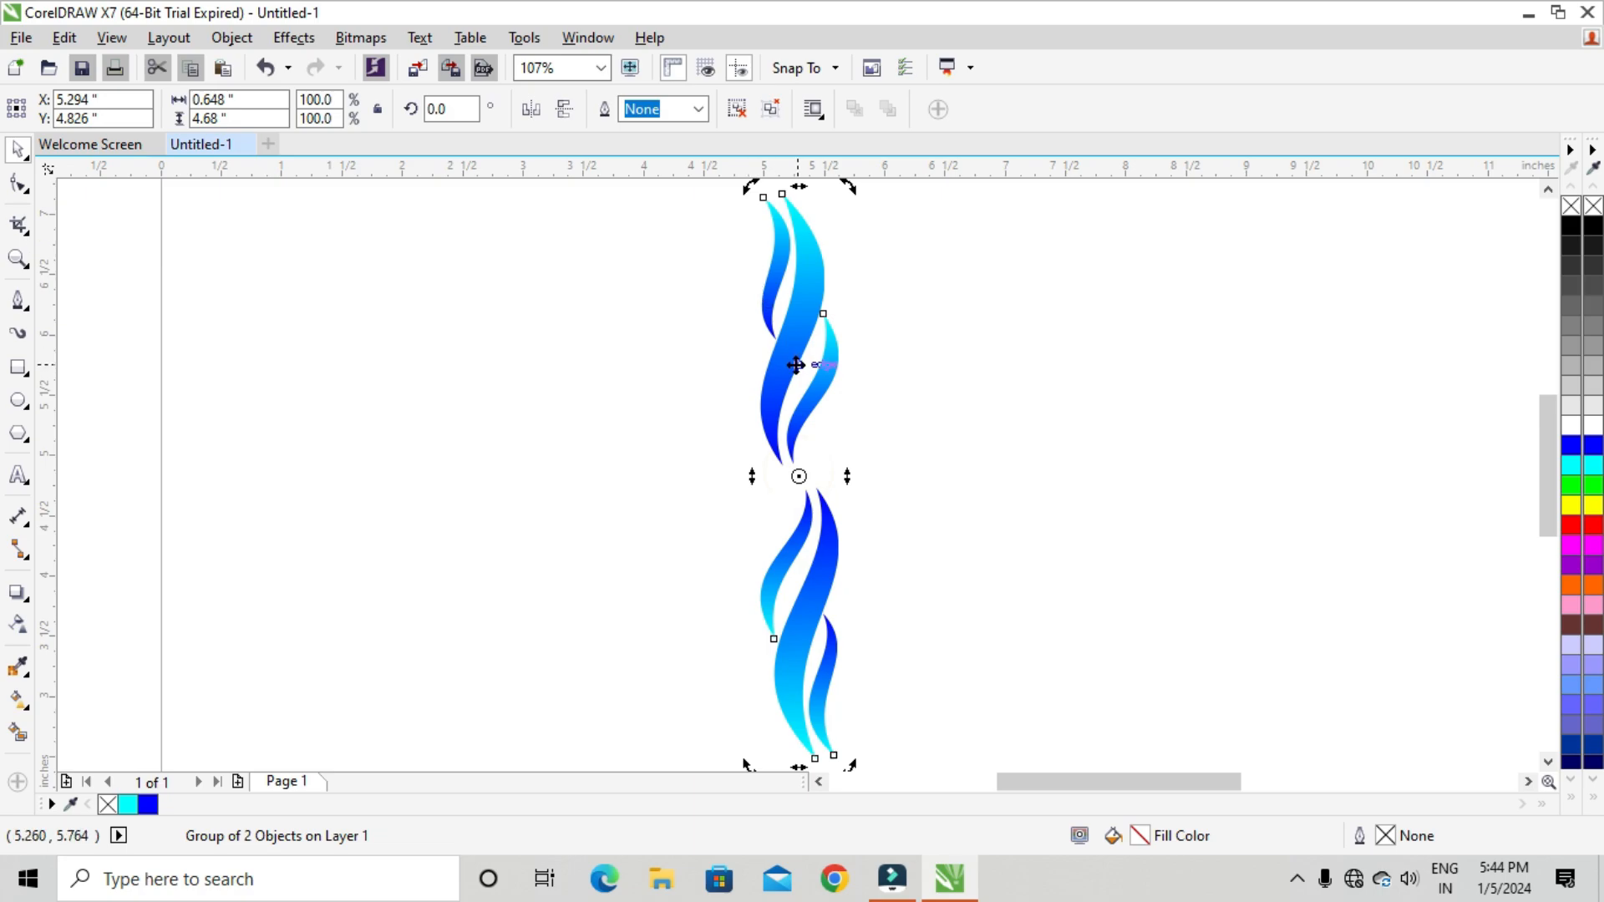
drag(746, 186, 665, 410)
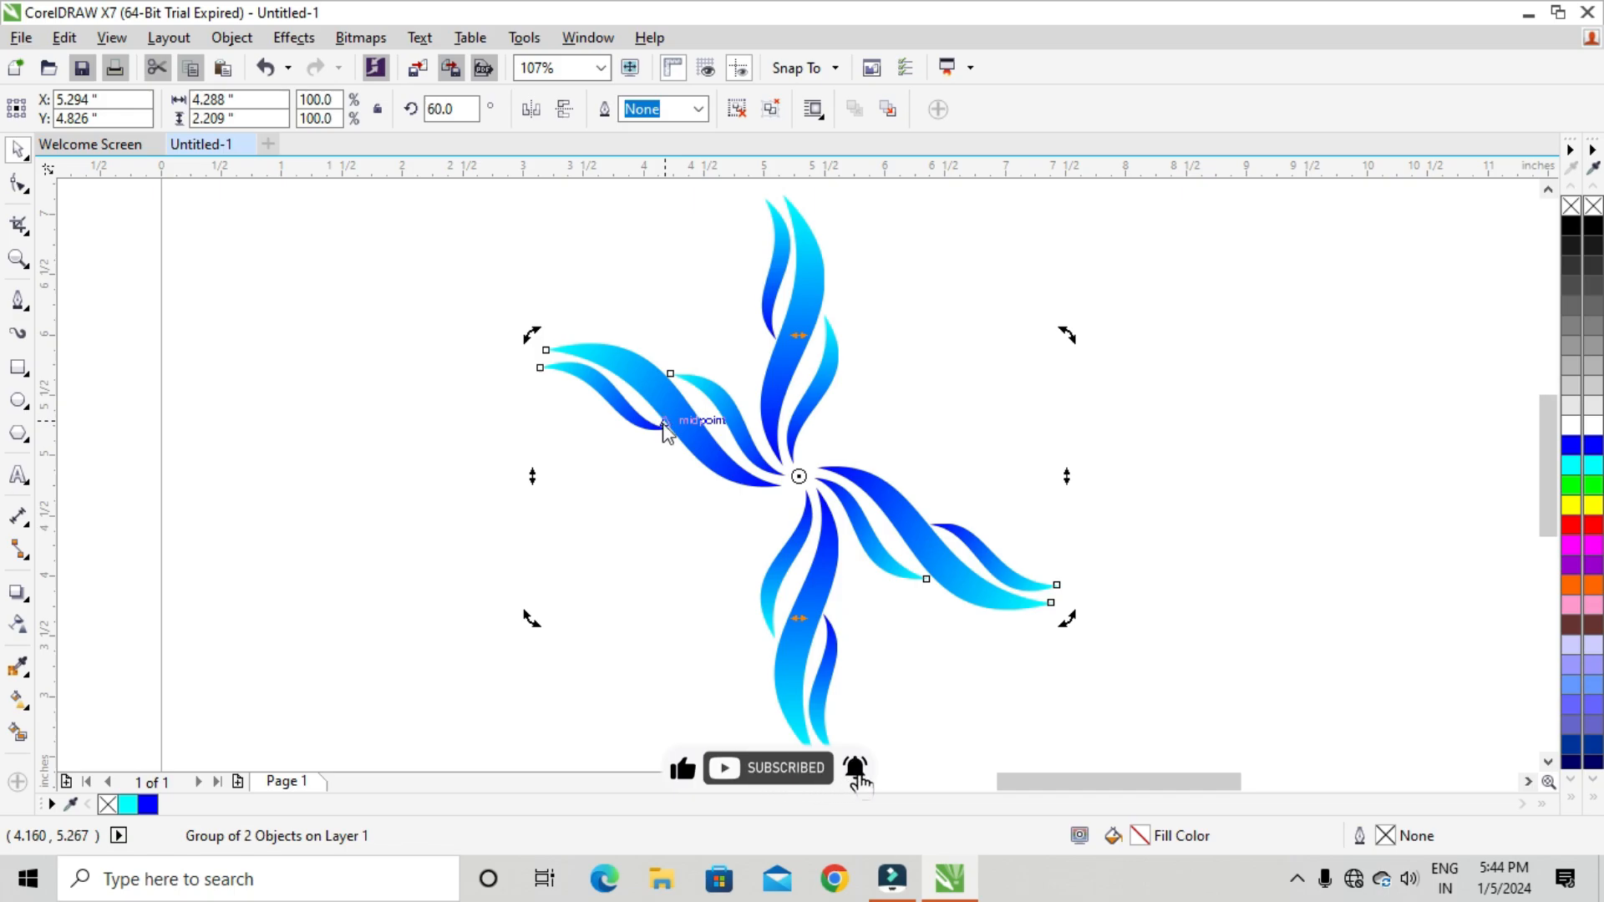
key(ctrl+r)
click(470, 384)
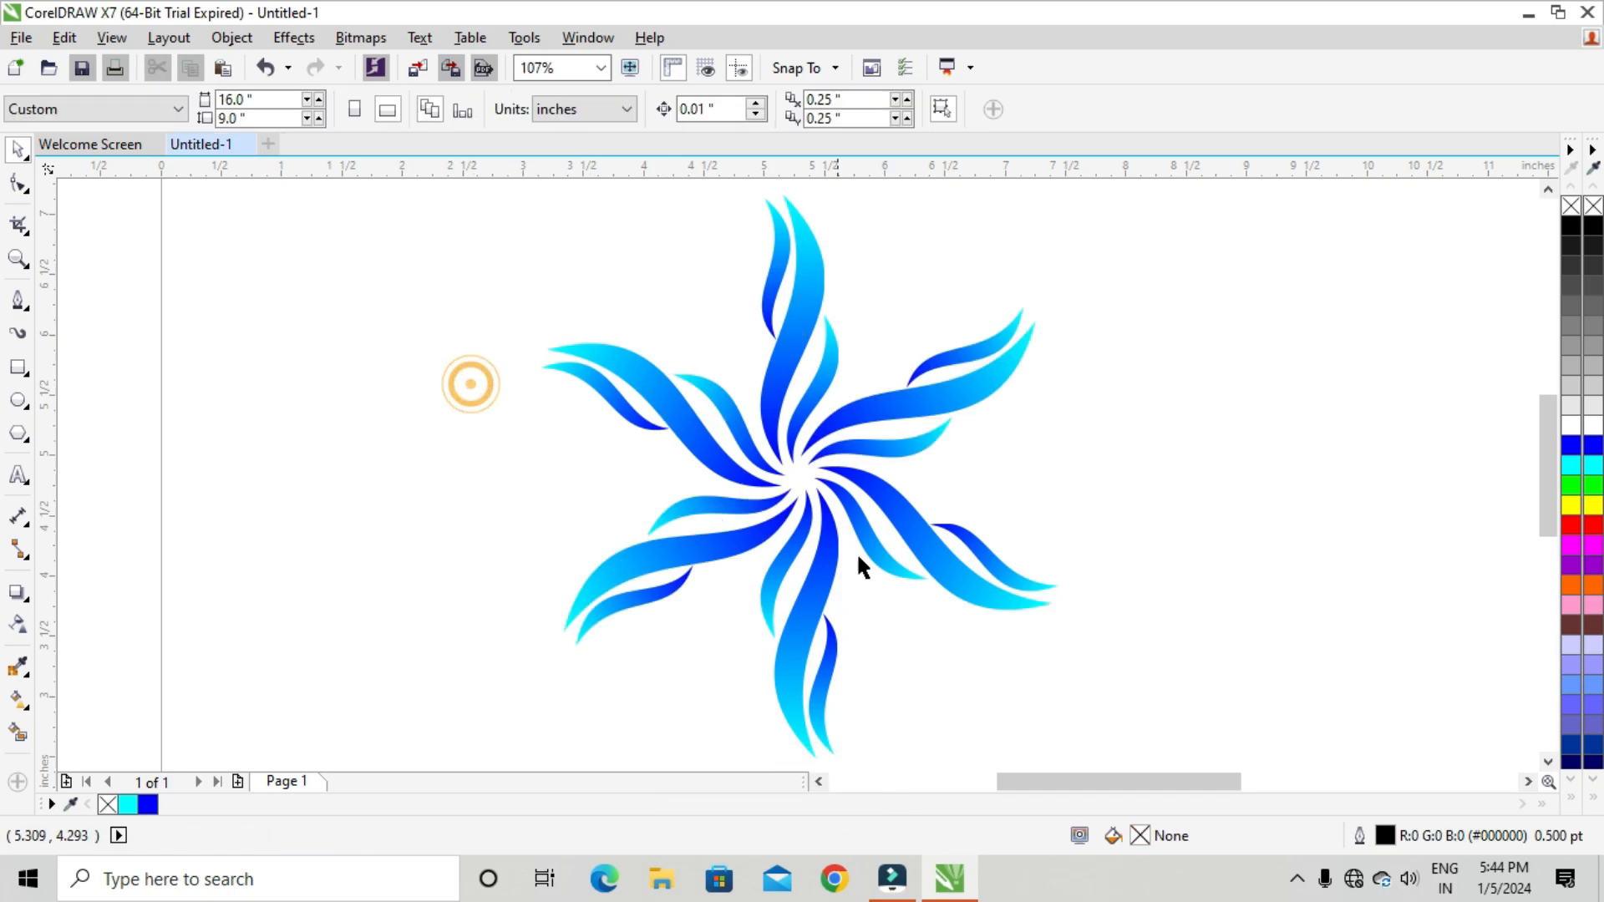
Step: Group the three flame pairs into one emblem and move it about 1.52 inches right
key(ctrl+a)
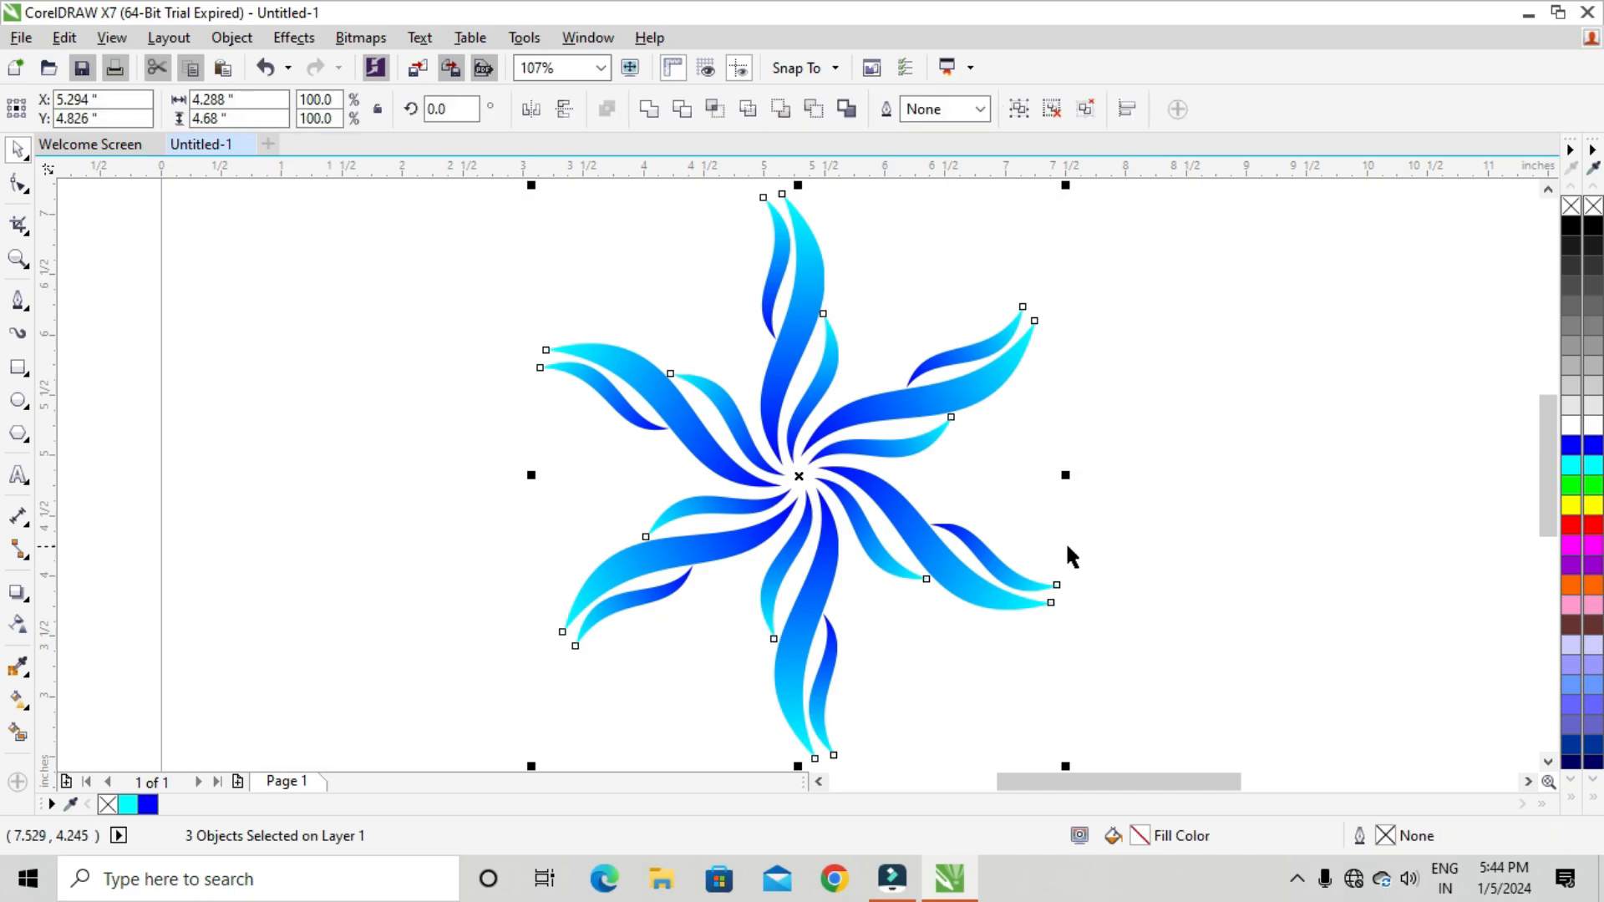
key(ctrl+g)
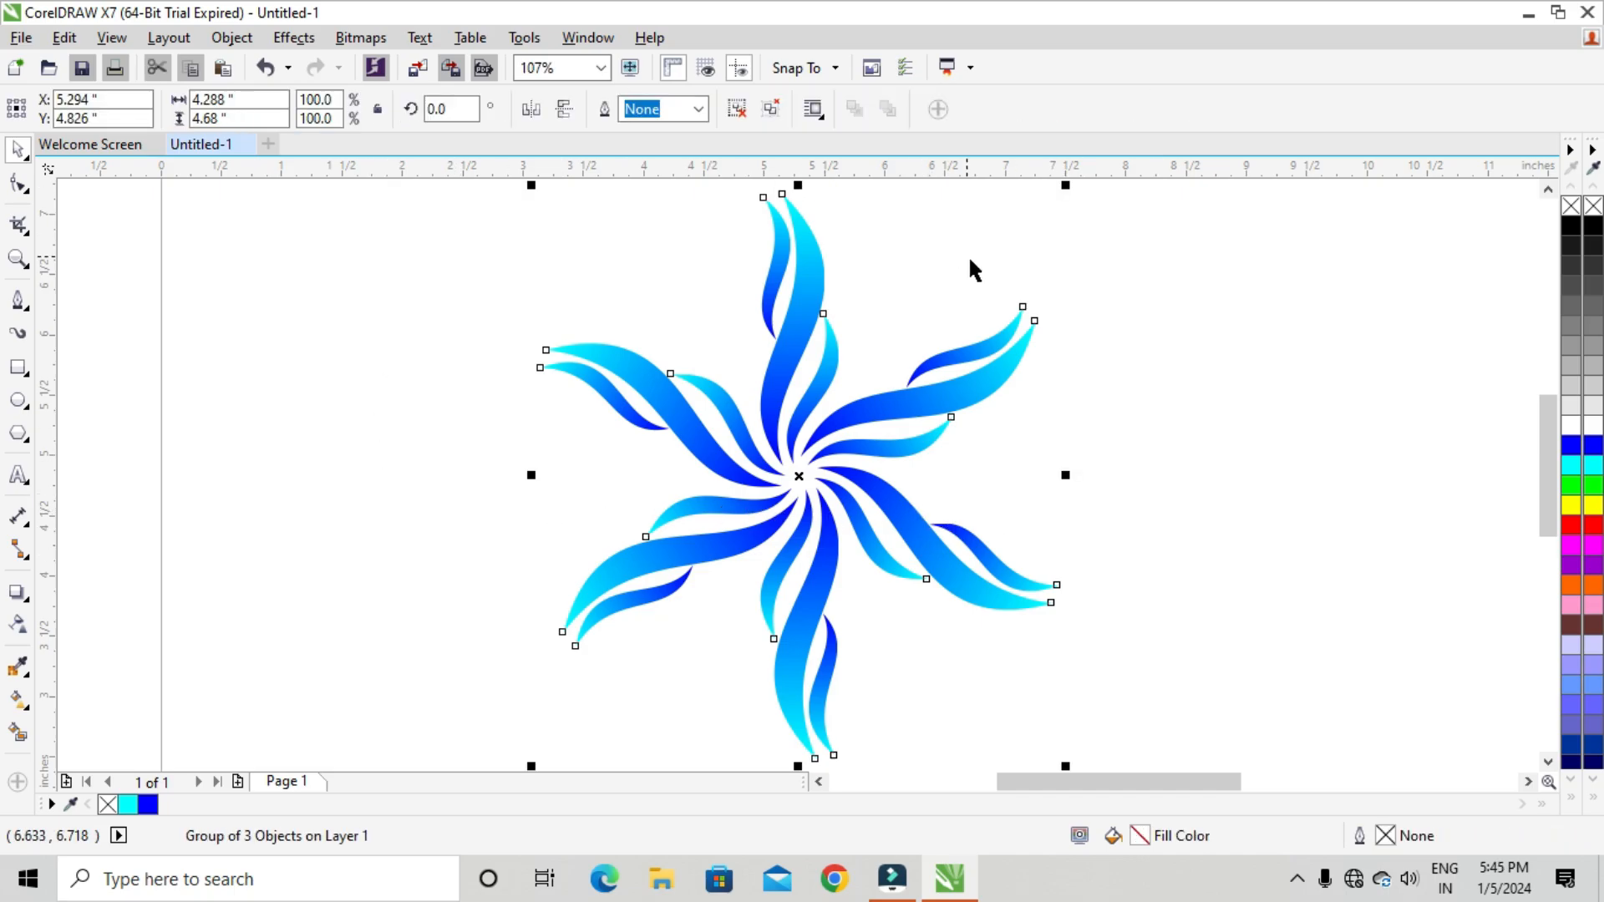
click(407, 410)
drag(1041, 781, 1075, 780)
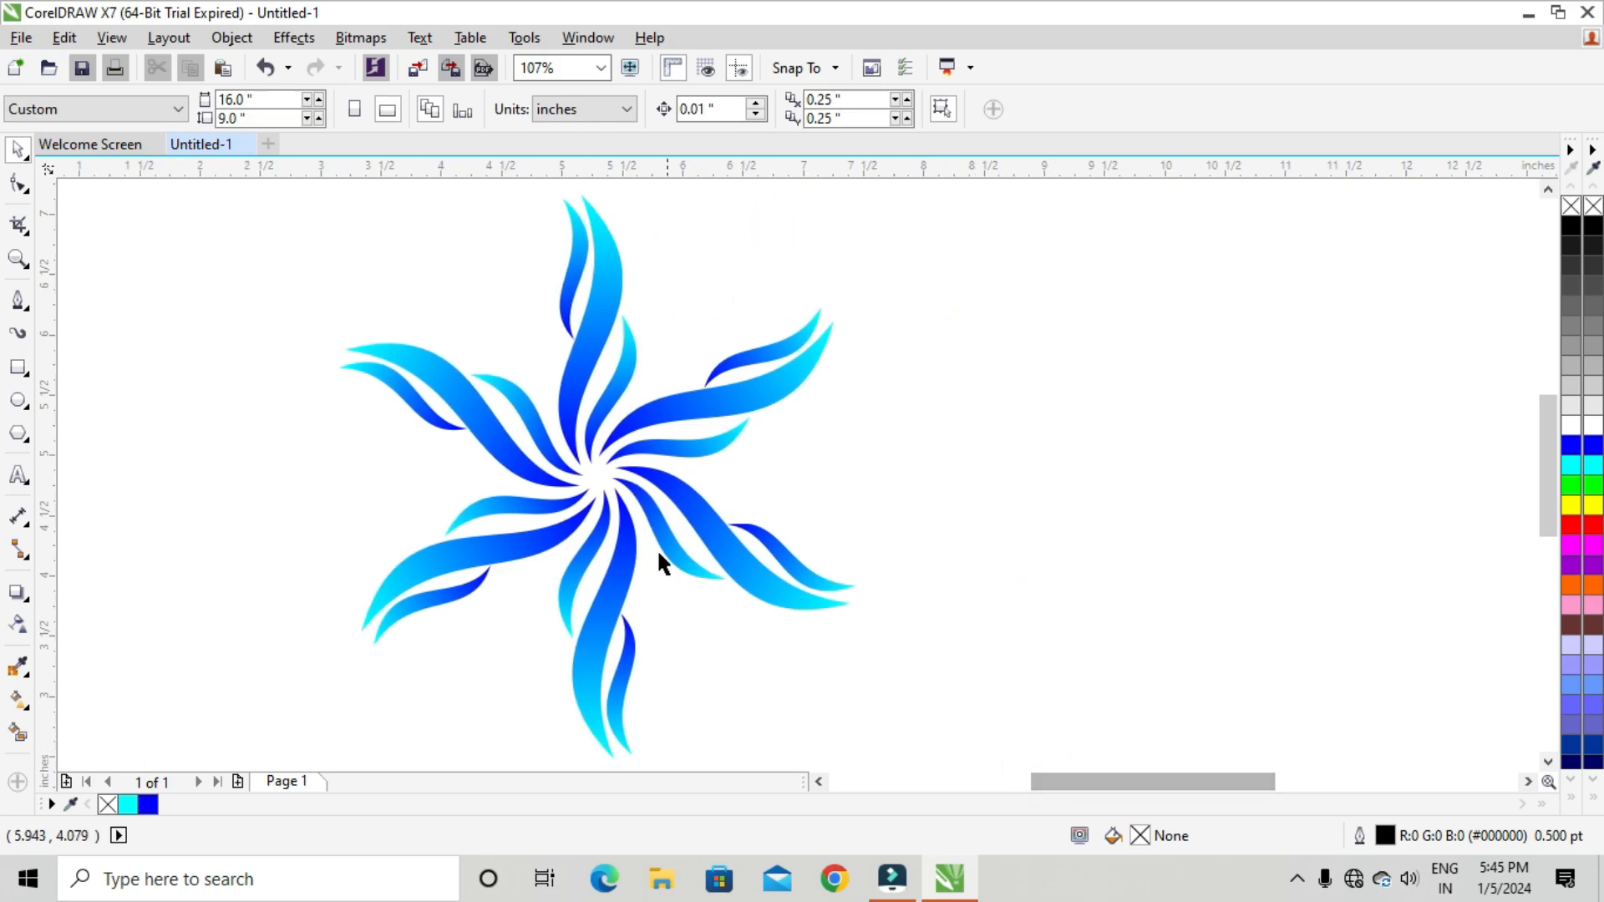
drag(625, 534, 809, 541)
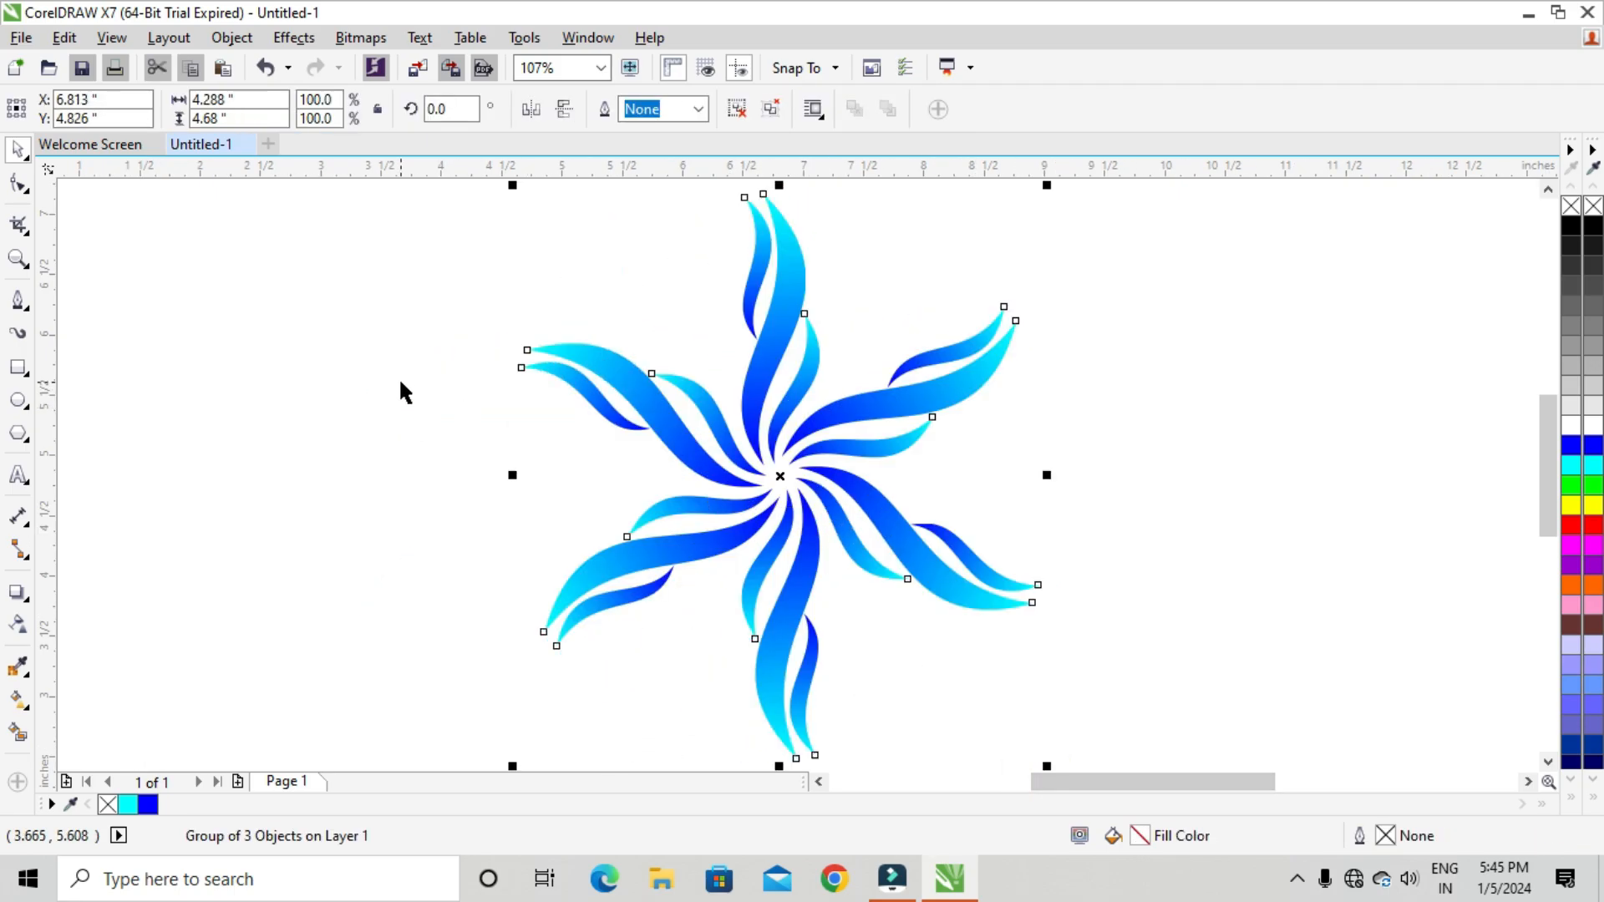
Step: Add a page-sized 16 by 9 inch black rectangle behind the emblem and show the design in full-screen preview
click(404, 374)
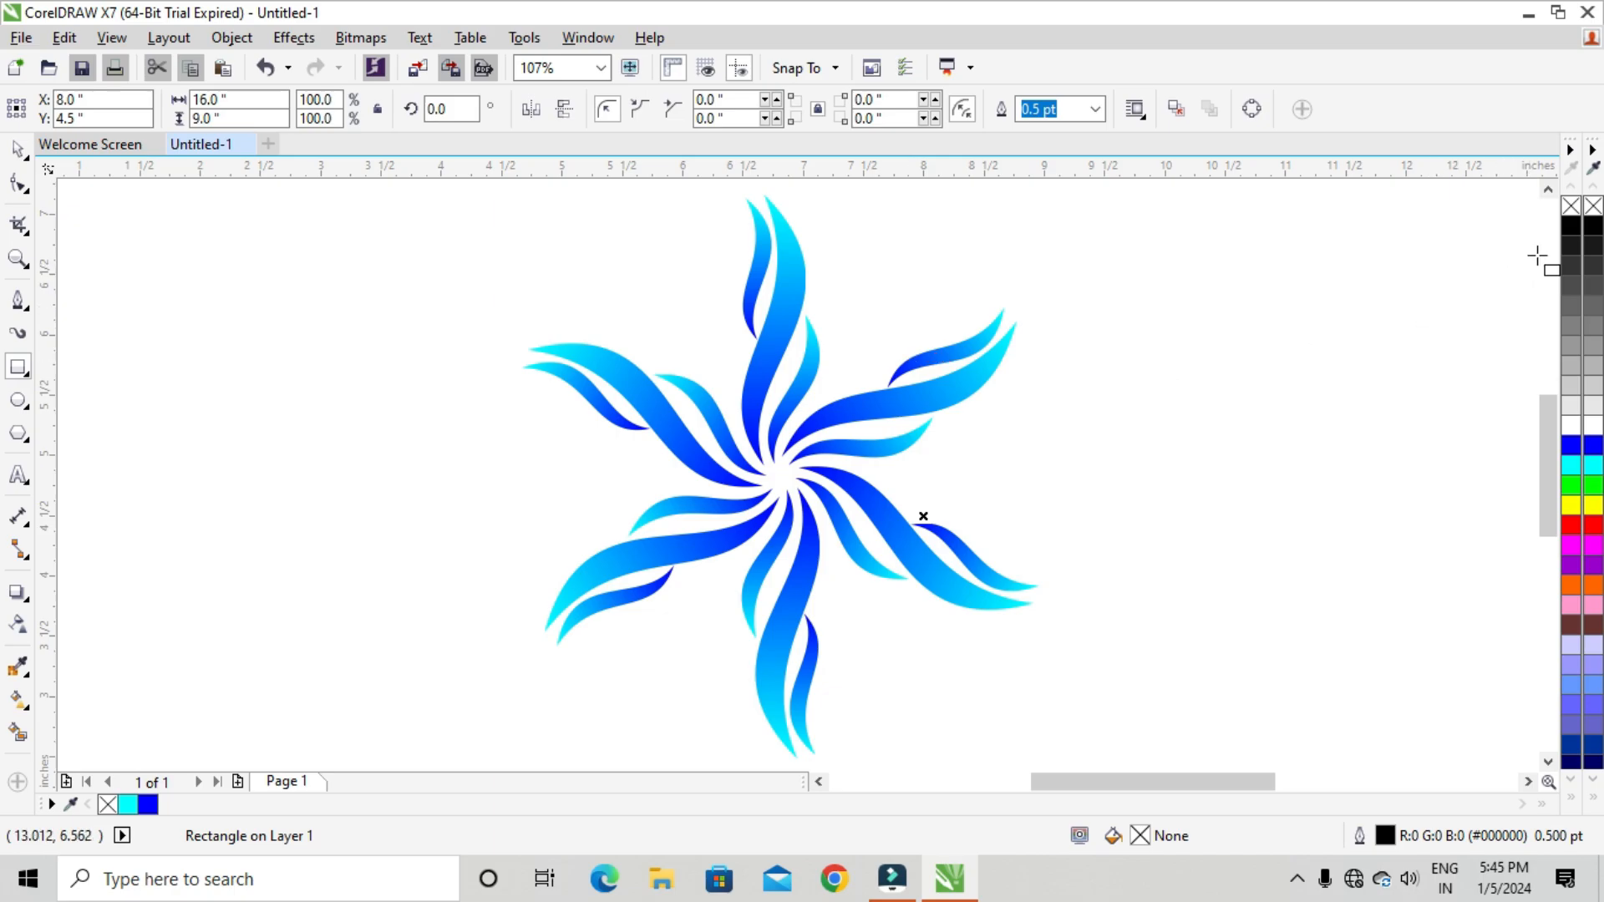
click(1570, 225)
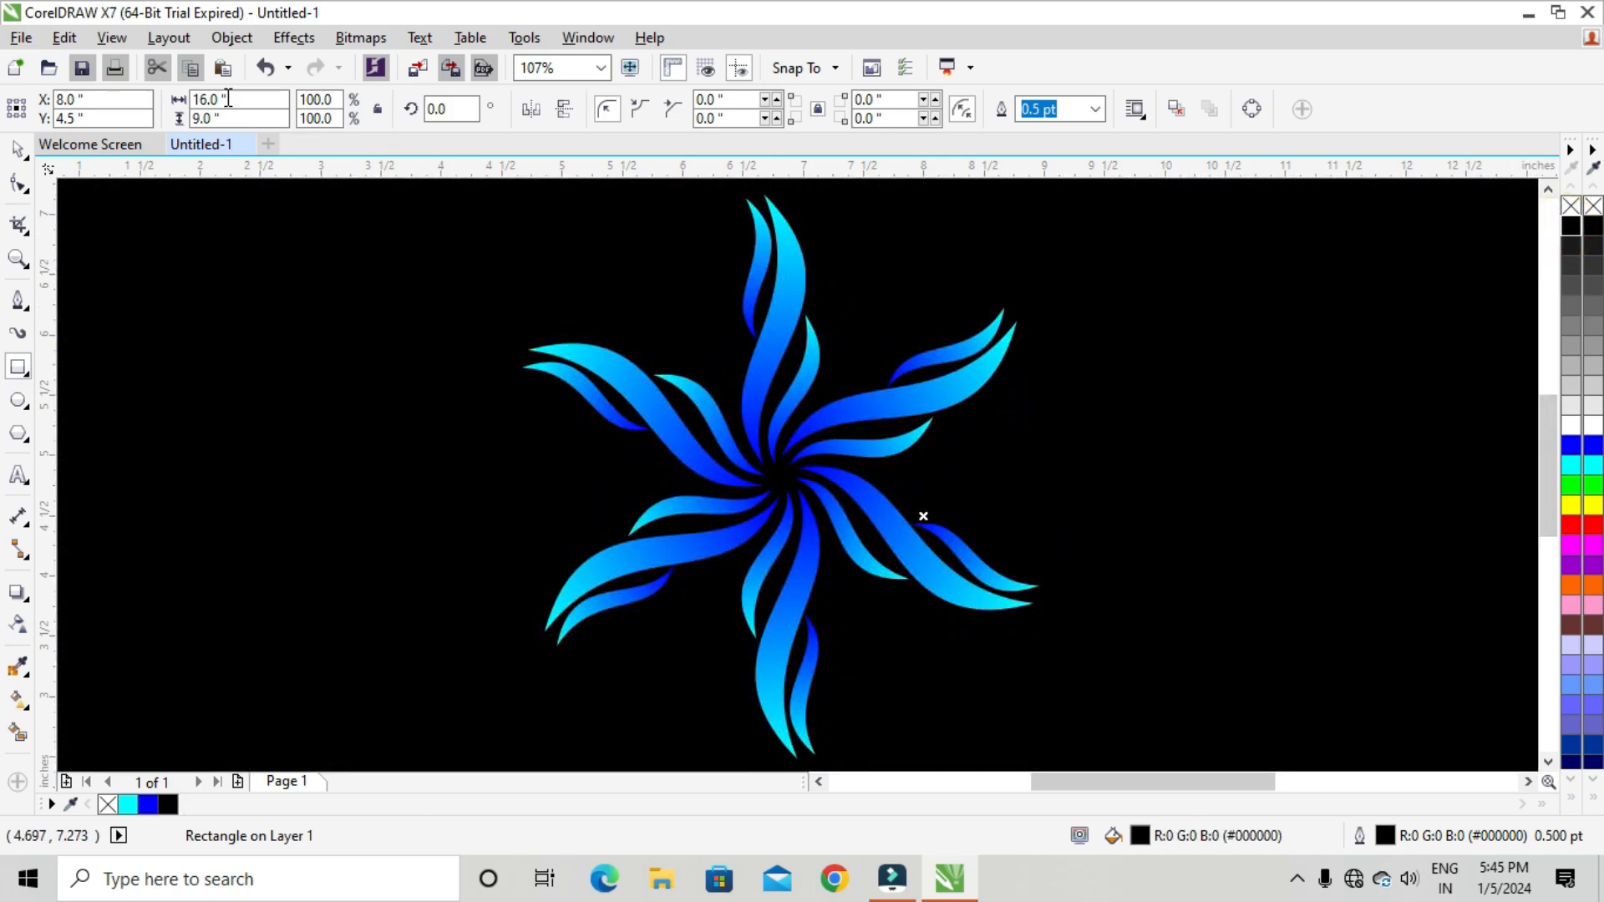
click(111, 38)
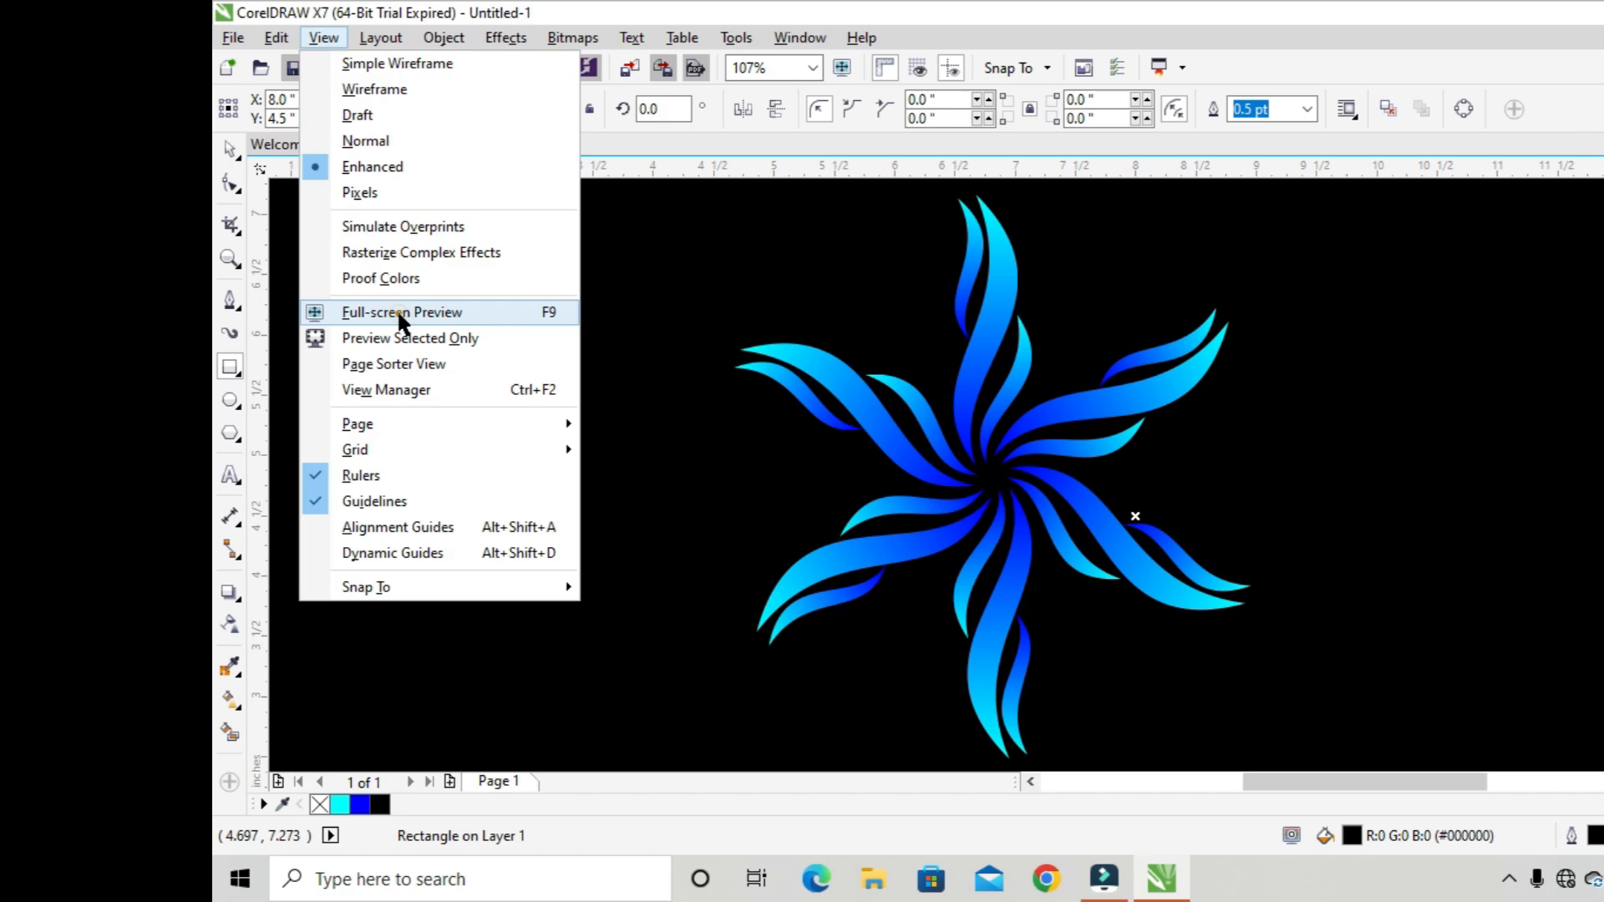
click(191, 312)
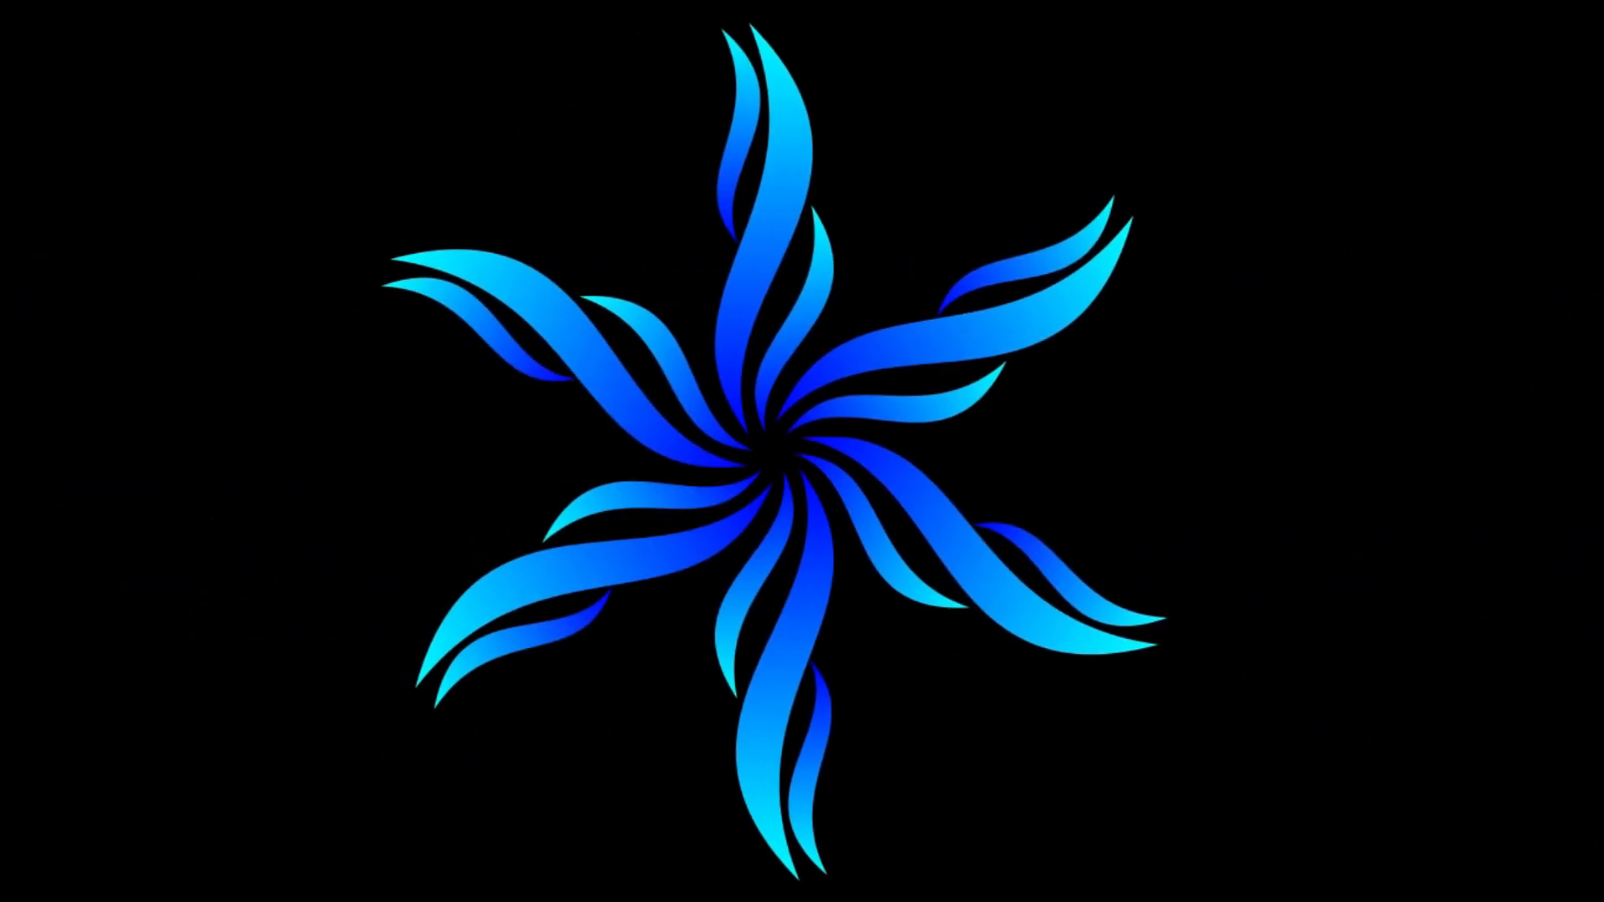